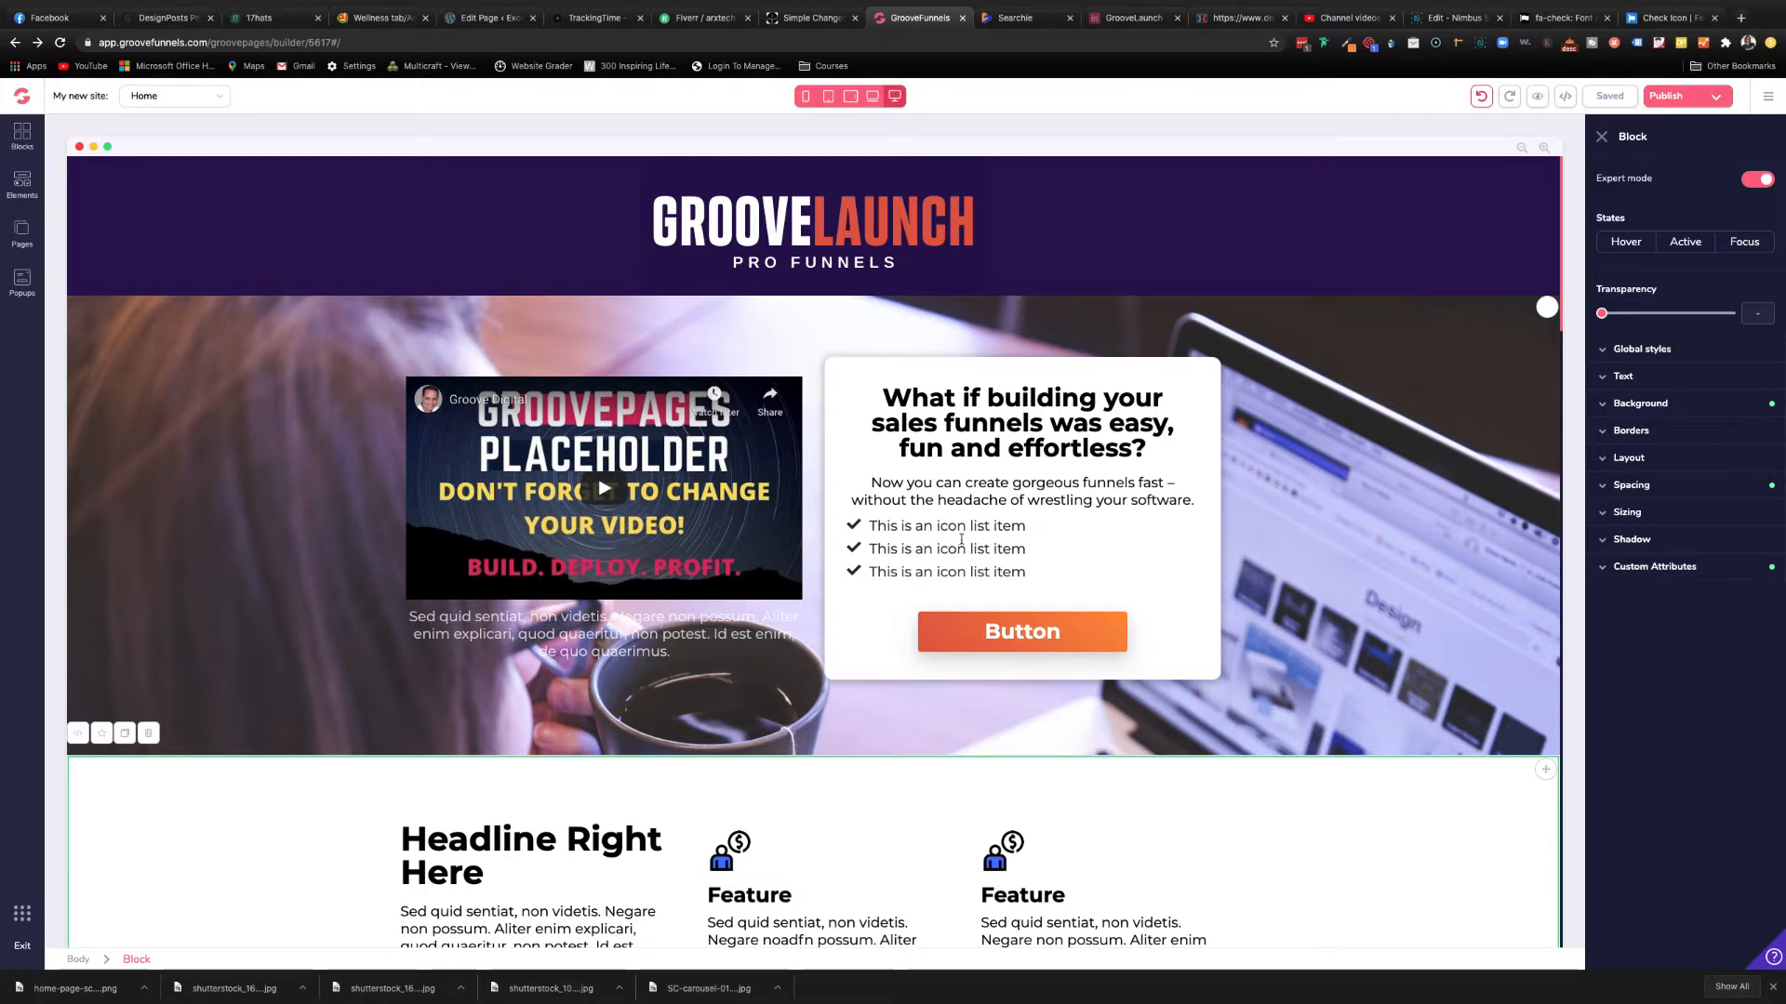
# - Examine the existing icon list items in the white card, including their text and check icons
pyautogui.click(901, 526)
pyautogui.click(899, 526)
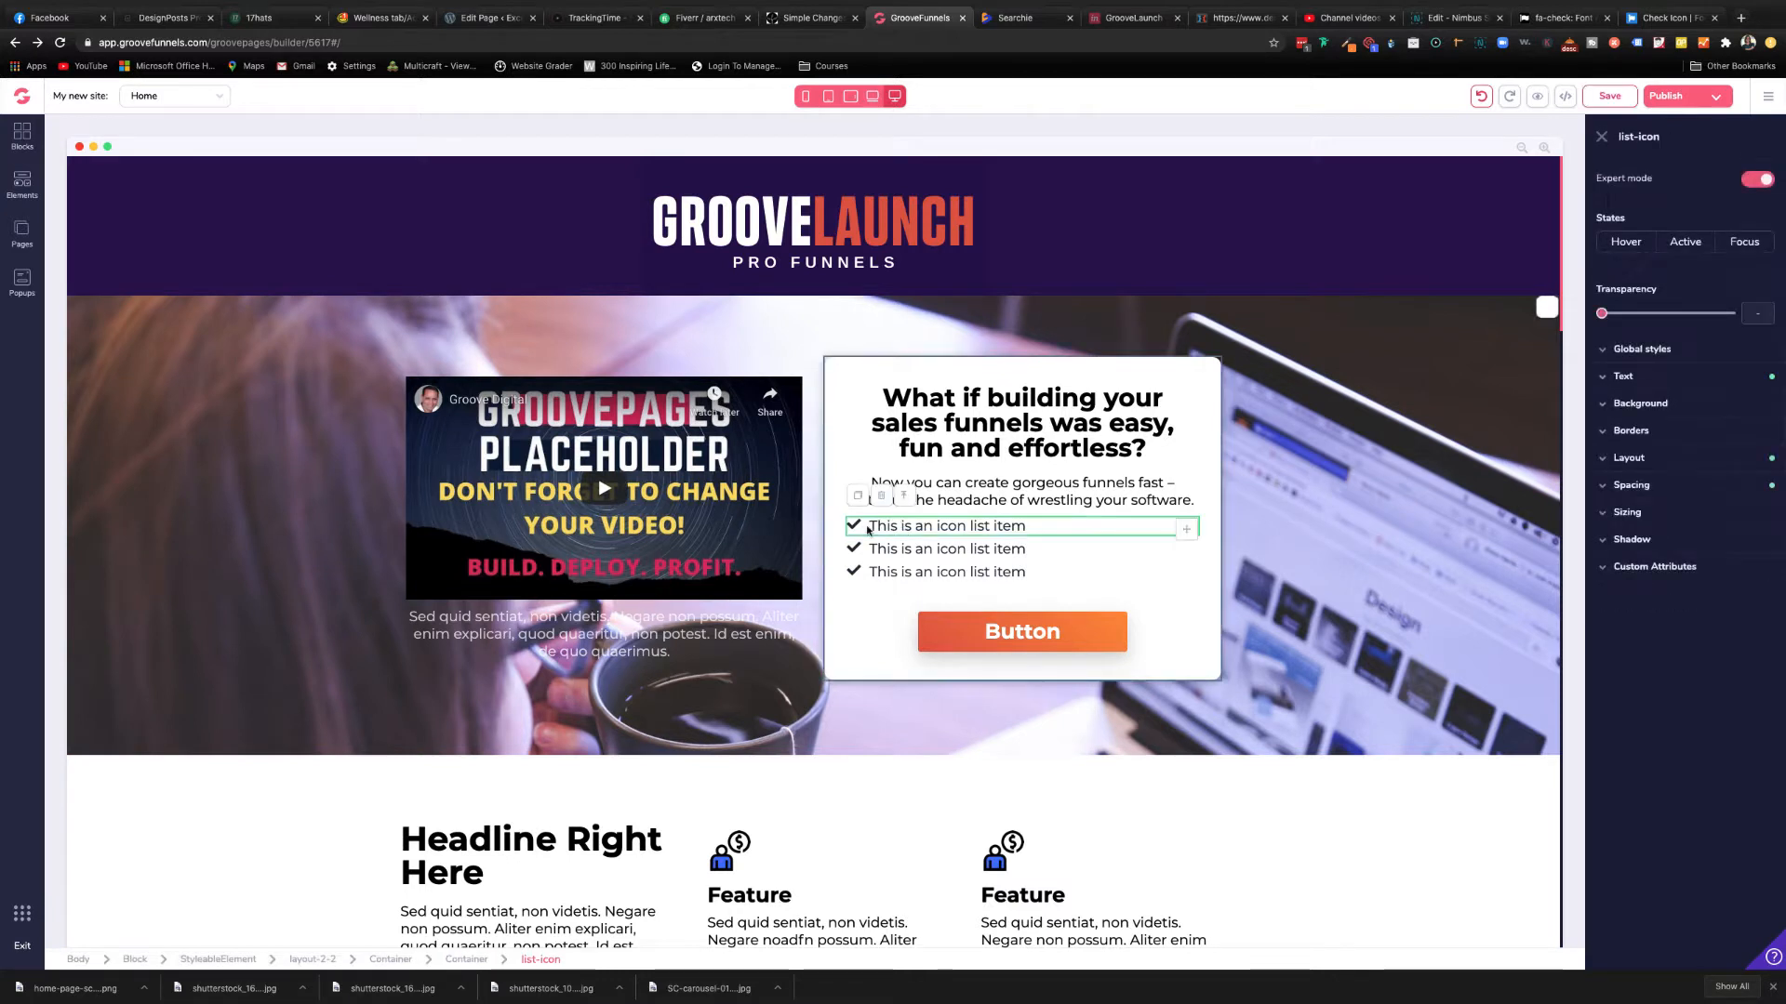
pyautogui.doubleClick(908, 528)
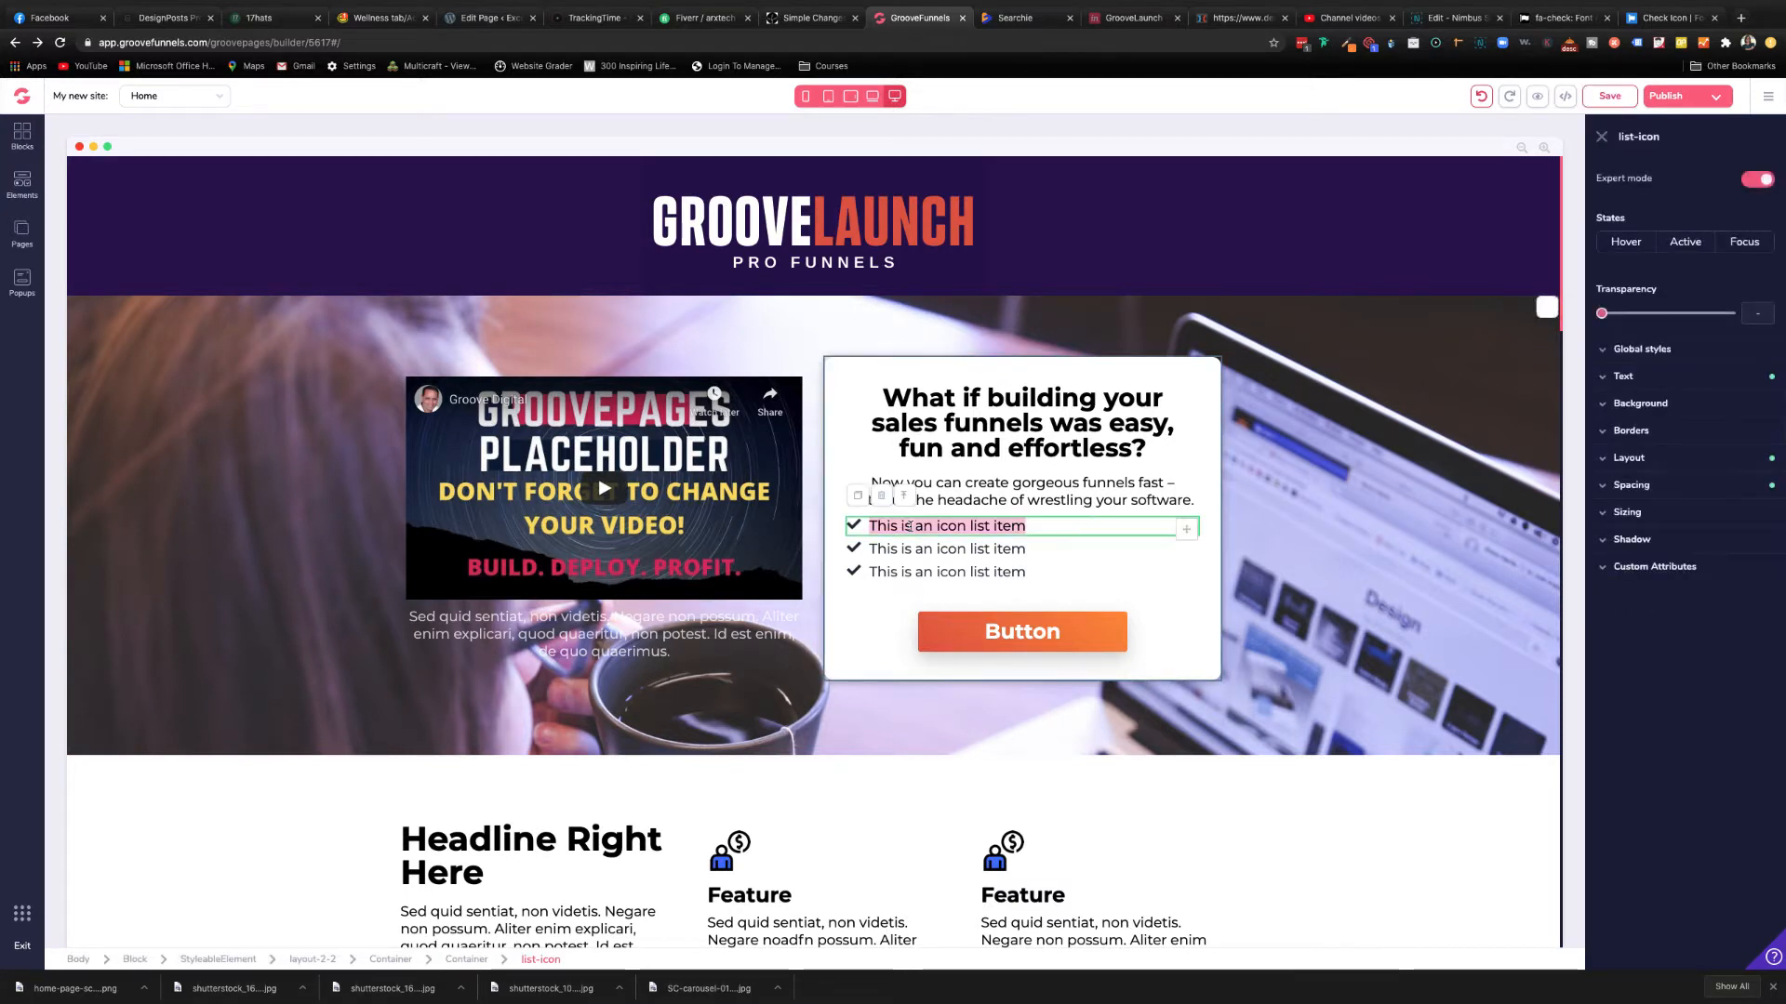
pyautogui.click(911, 527)
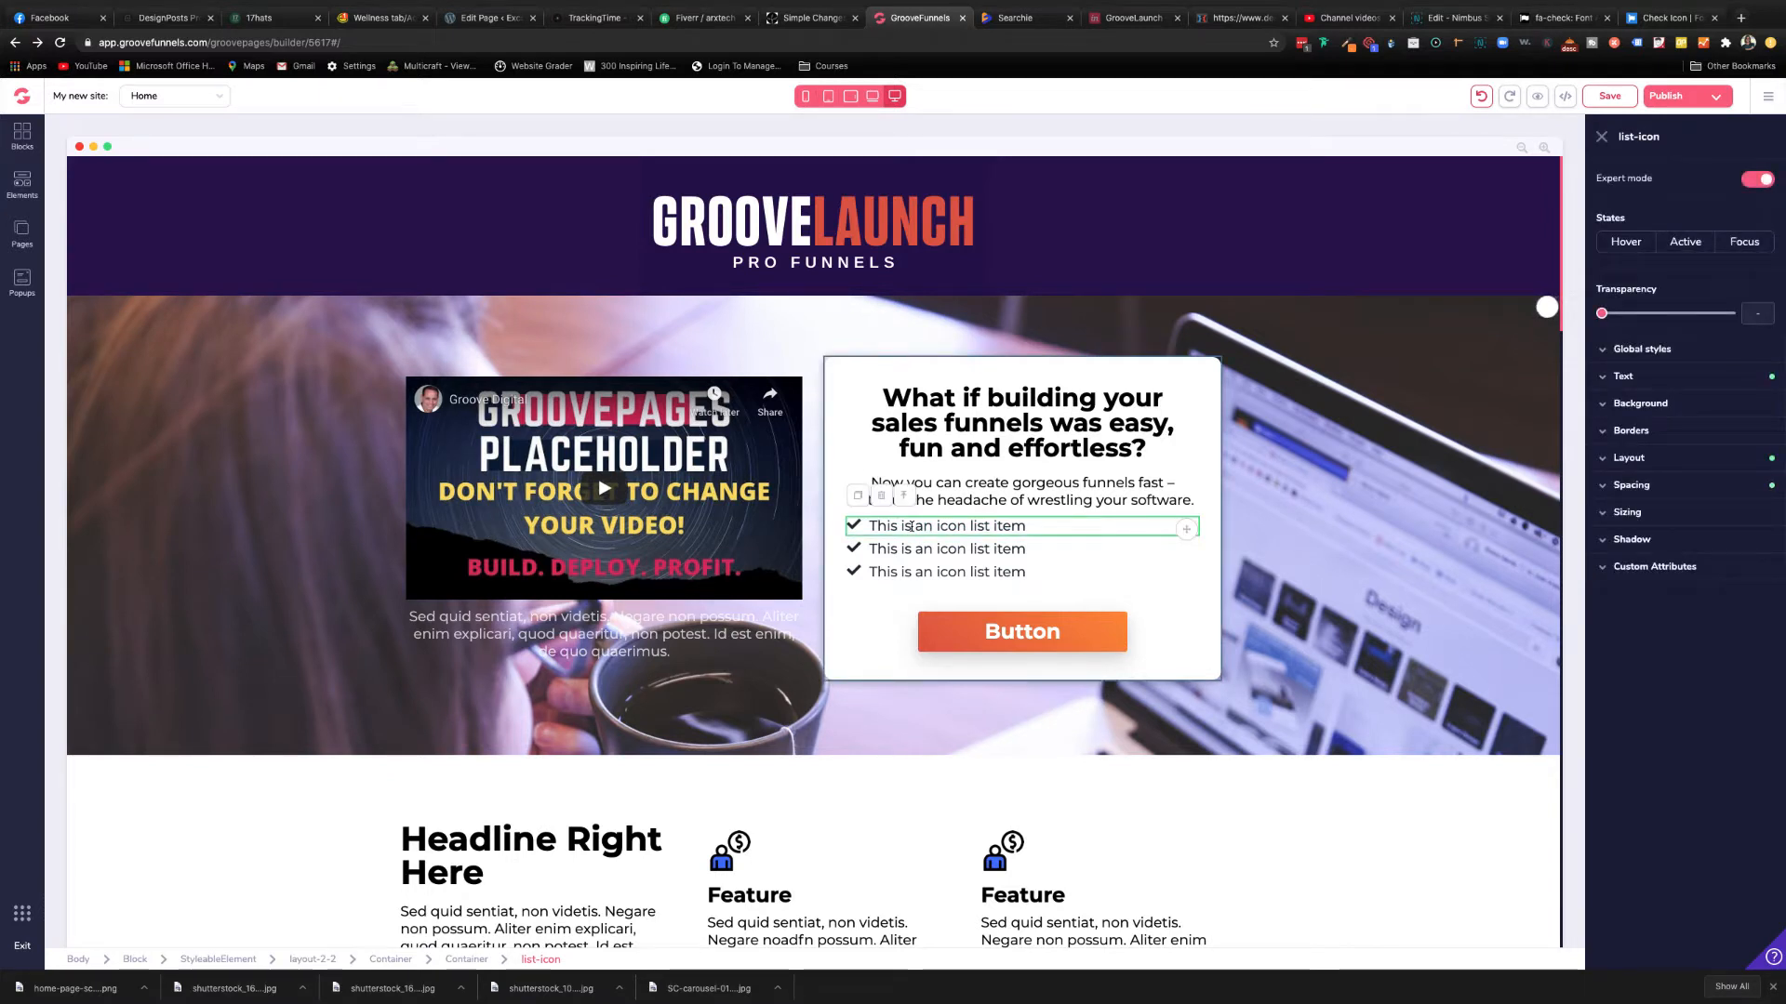
pyautogui.click(855, 529)
pyautogui.click(855, 529)
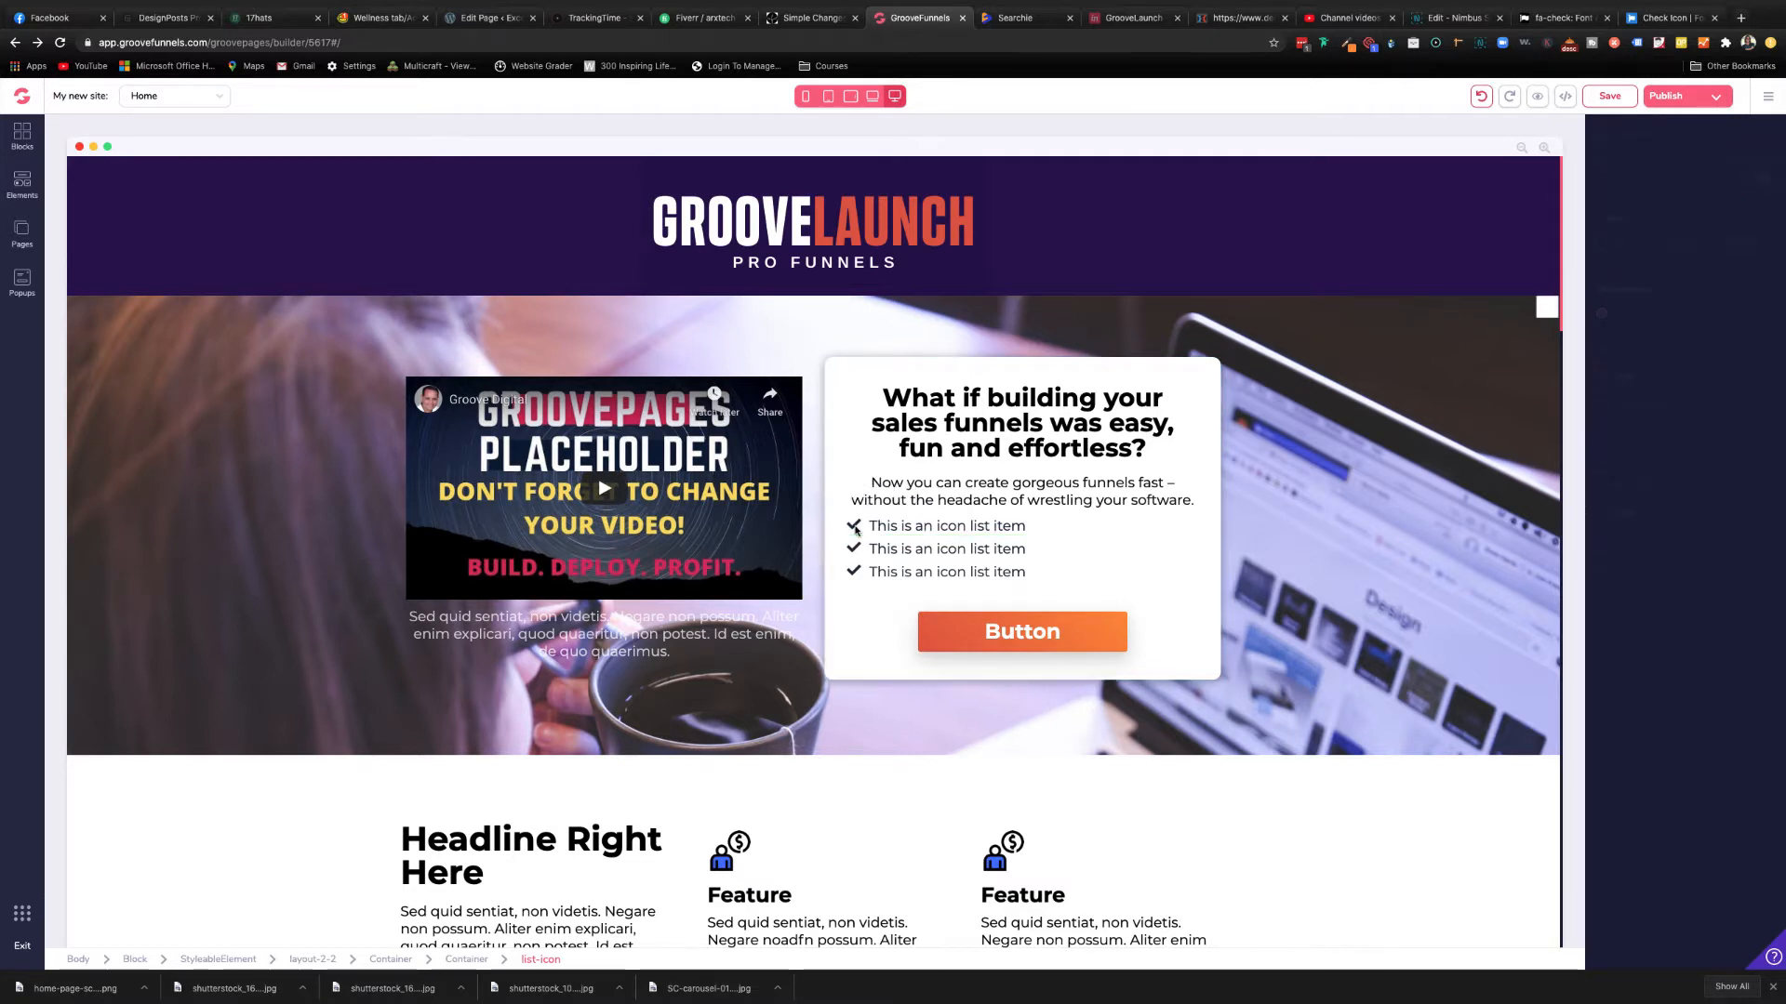
pyautogui.doubleClick(950, 526)
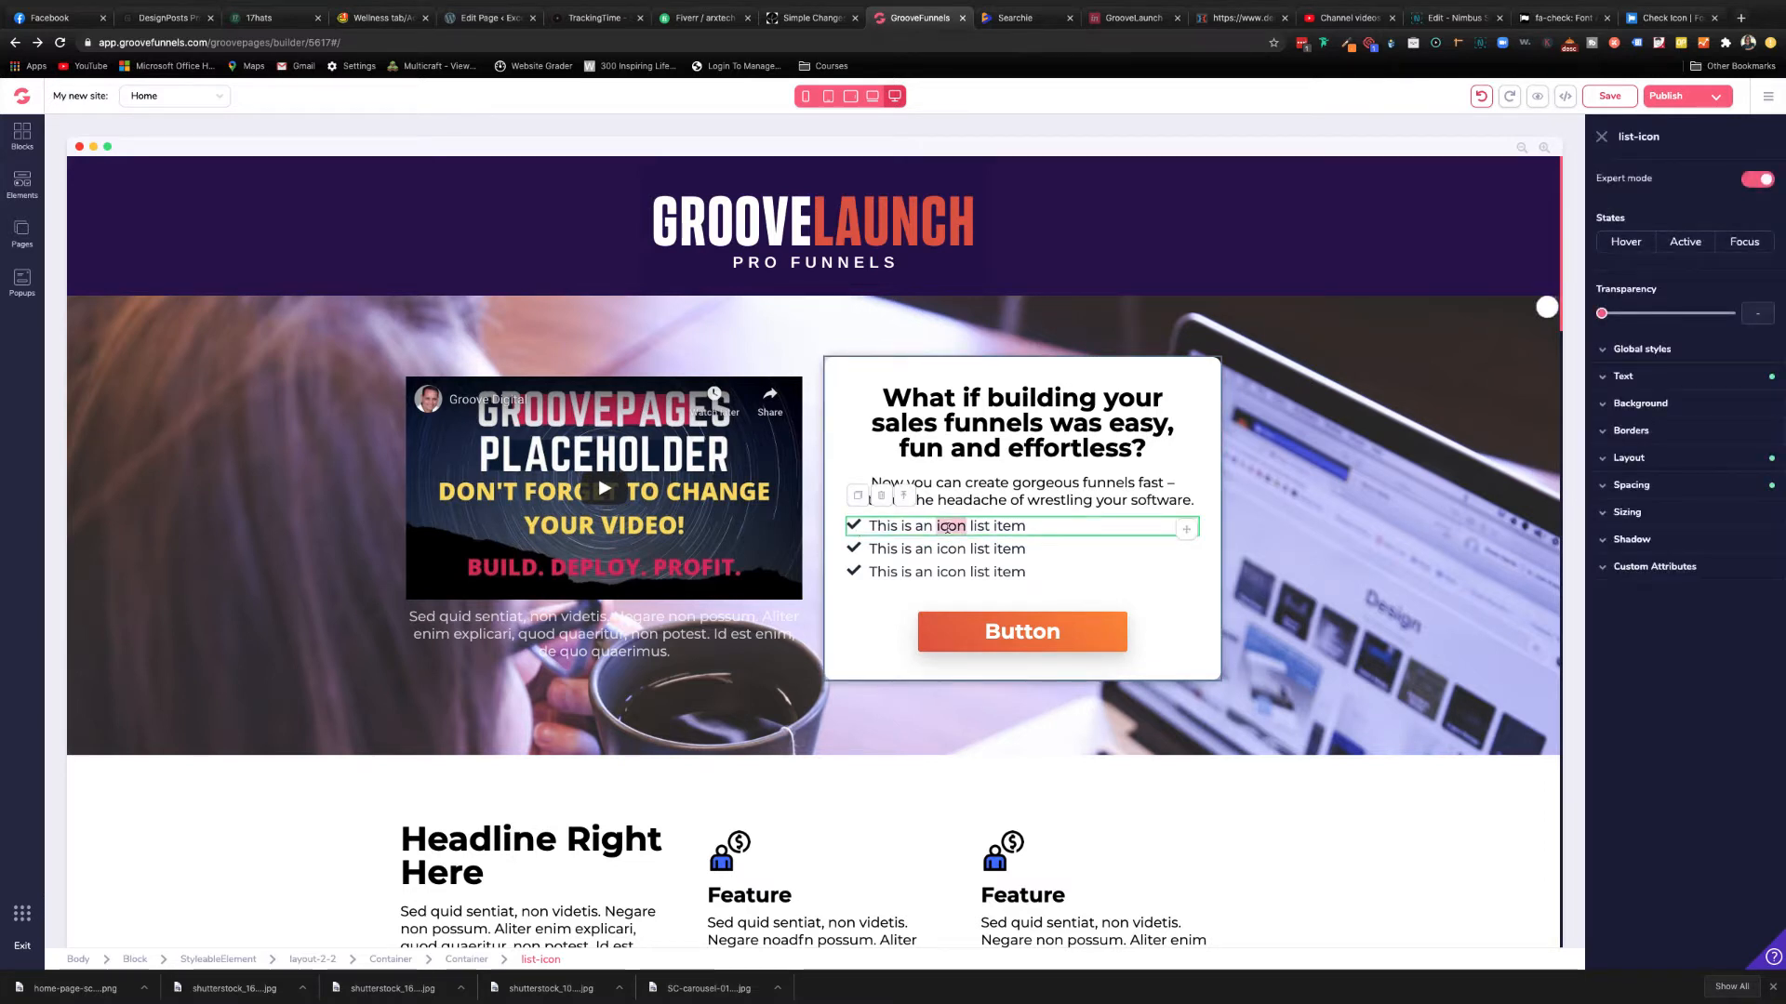
pyautogui.click(1024, 527)
pyautogui.click(1026, 551)
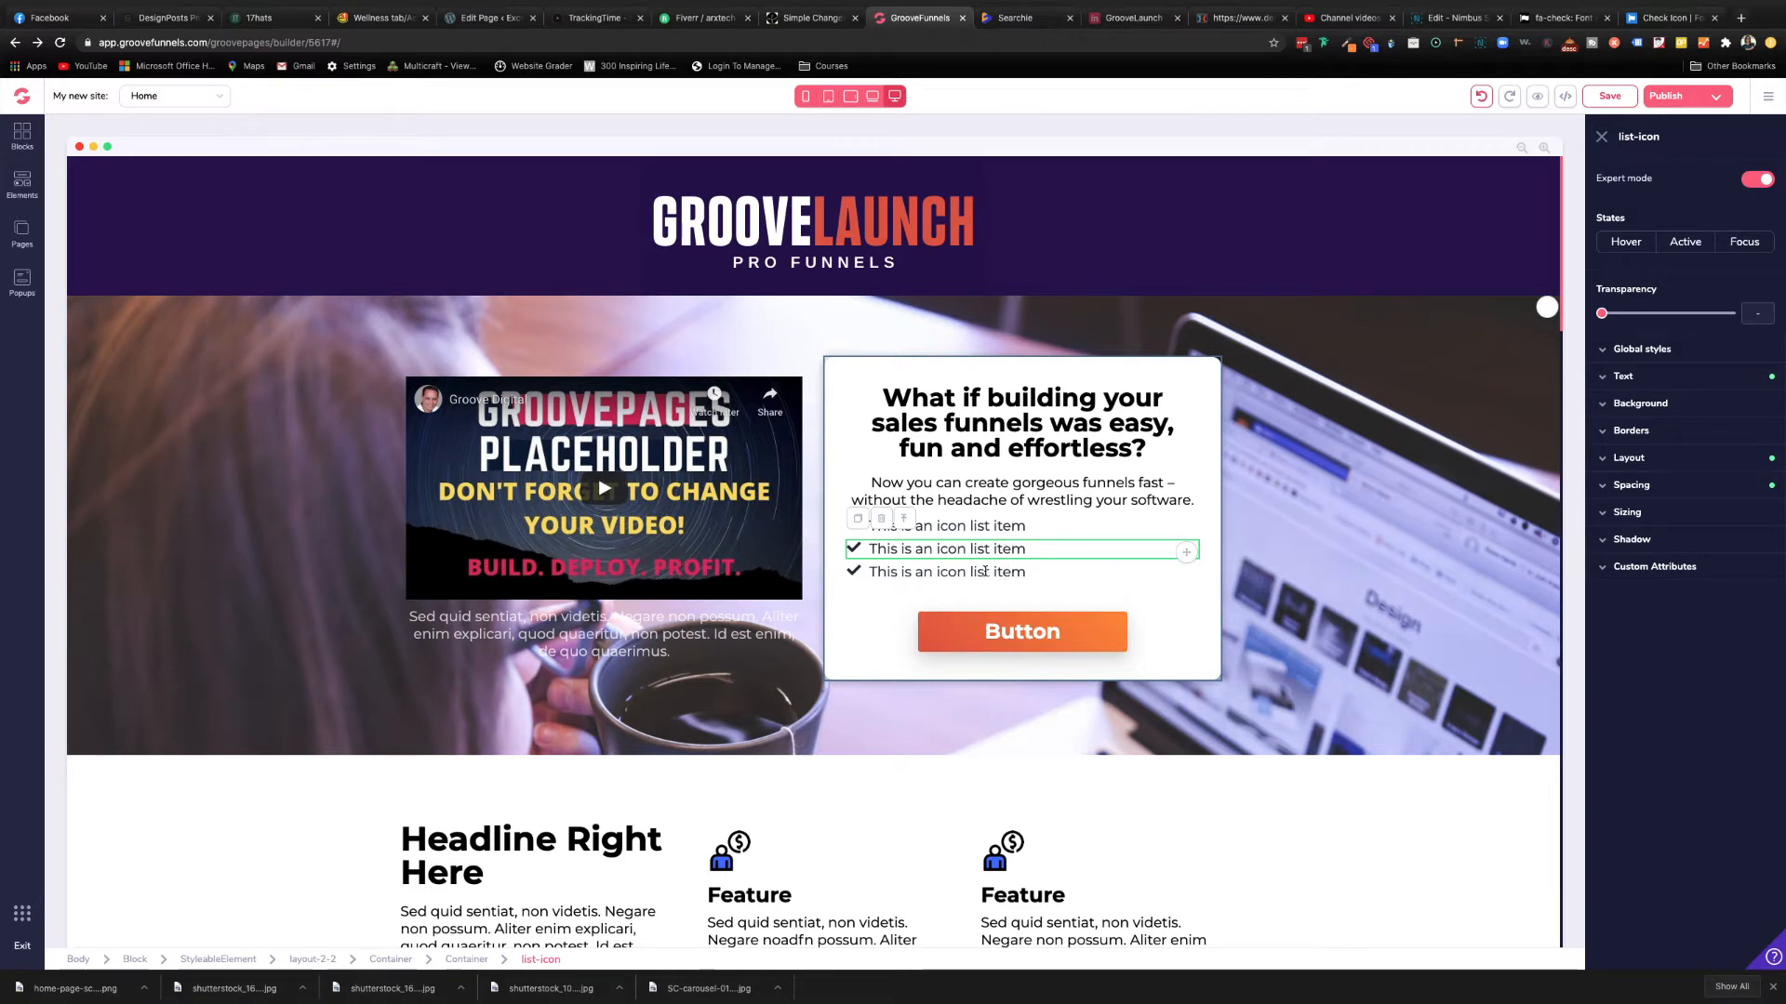
# - Add an Icon List Item element to the card, between the third list item and the button
pyautogui.click(29, 193)
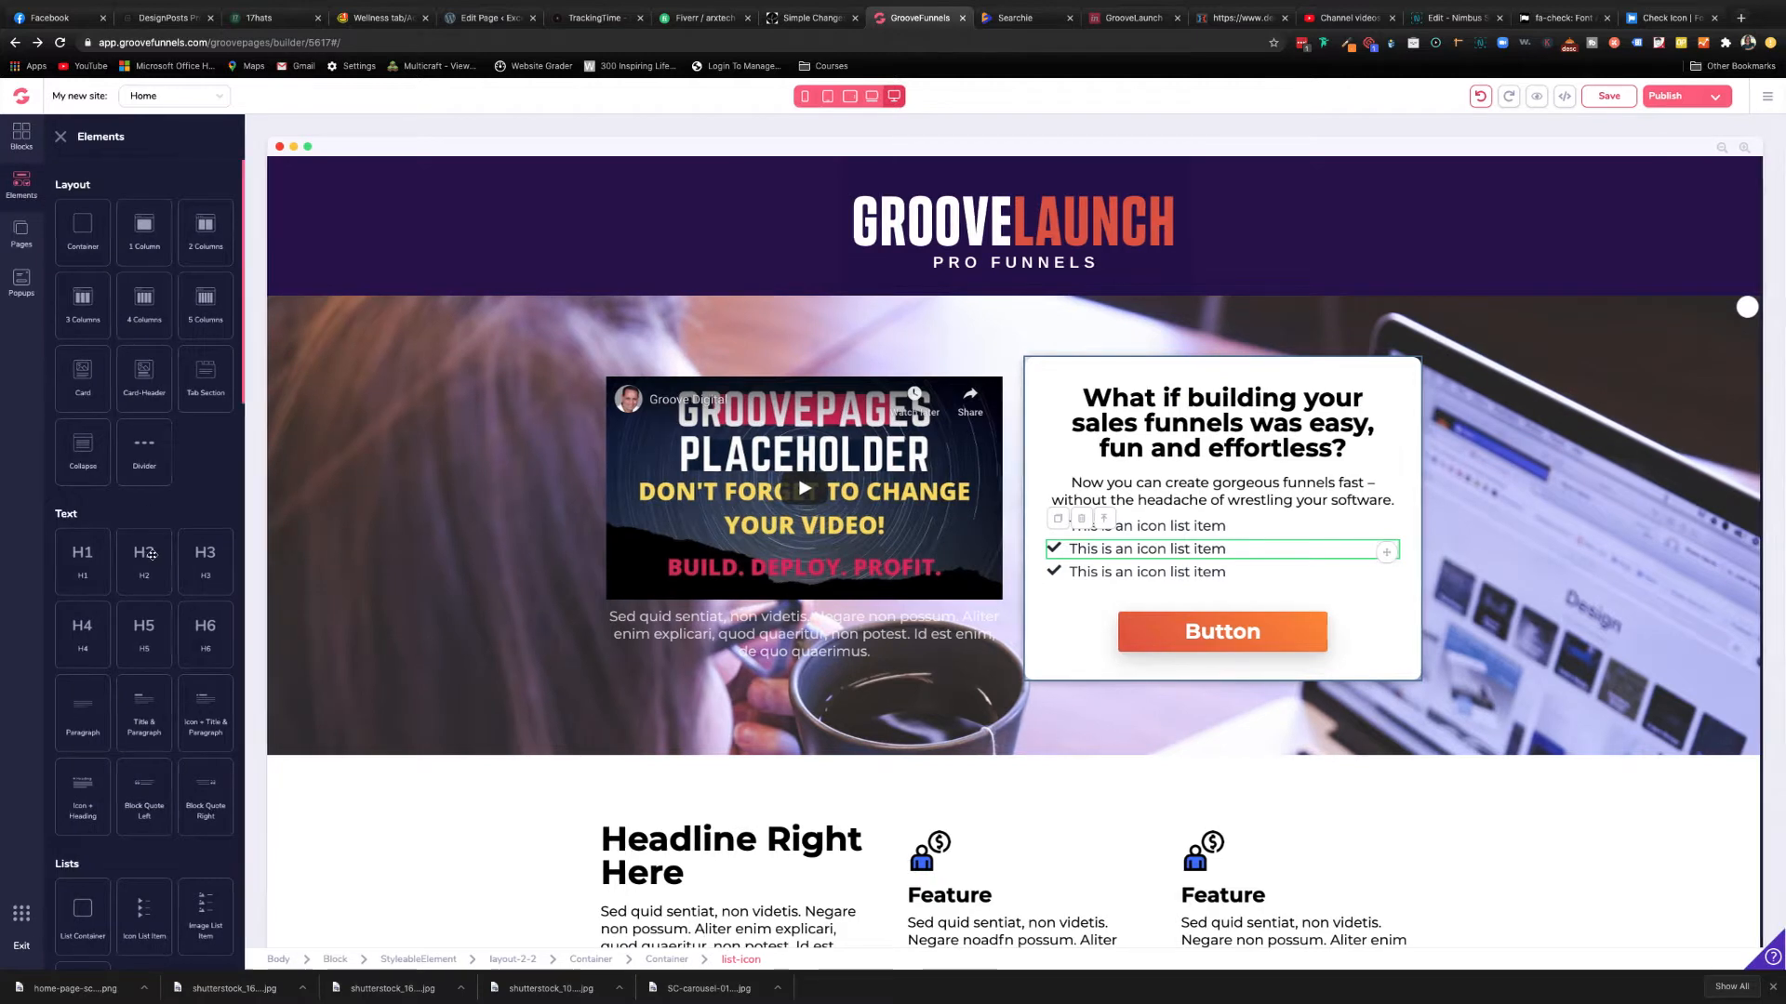
pyautogui.scroll(-3, 159, 558)
pyautogui.scroll(-4, 158, 558)
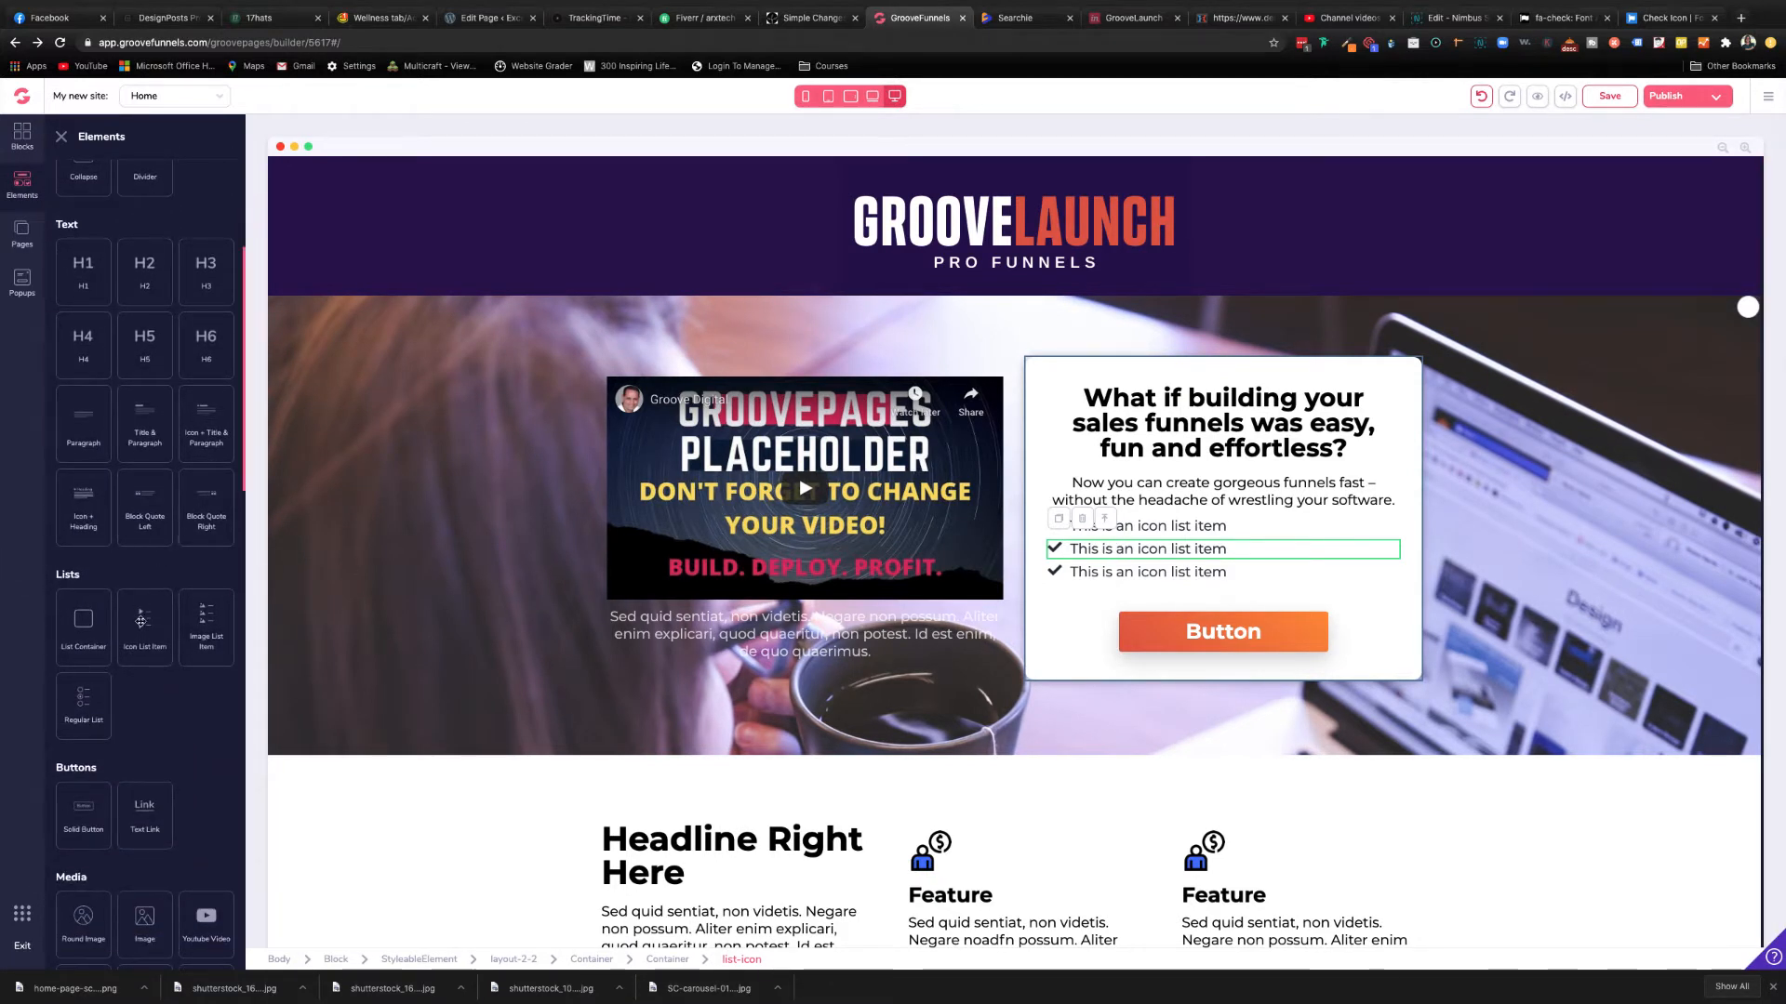
pyautogui.scroll(1, 144, 624)
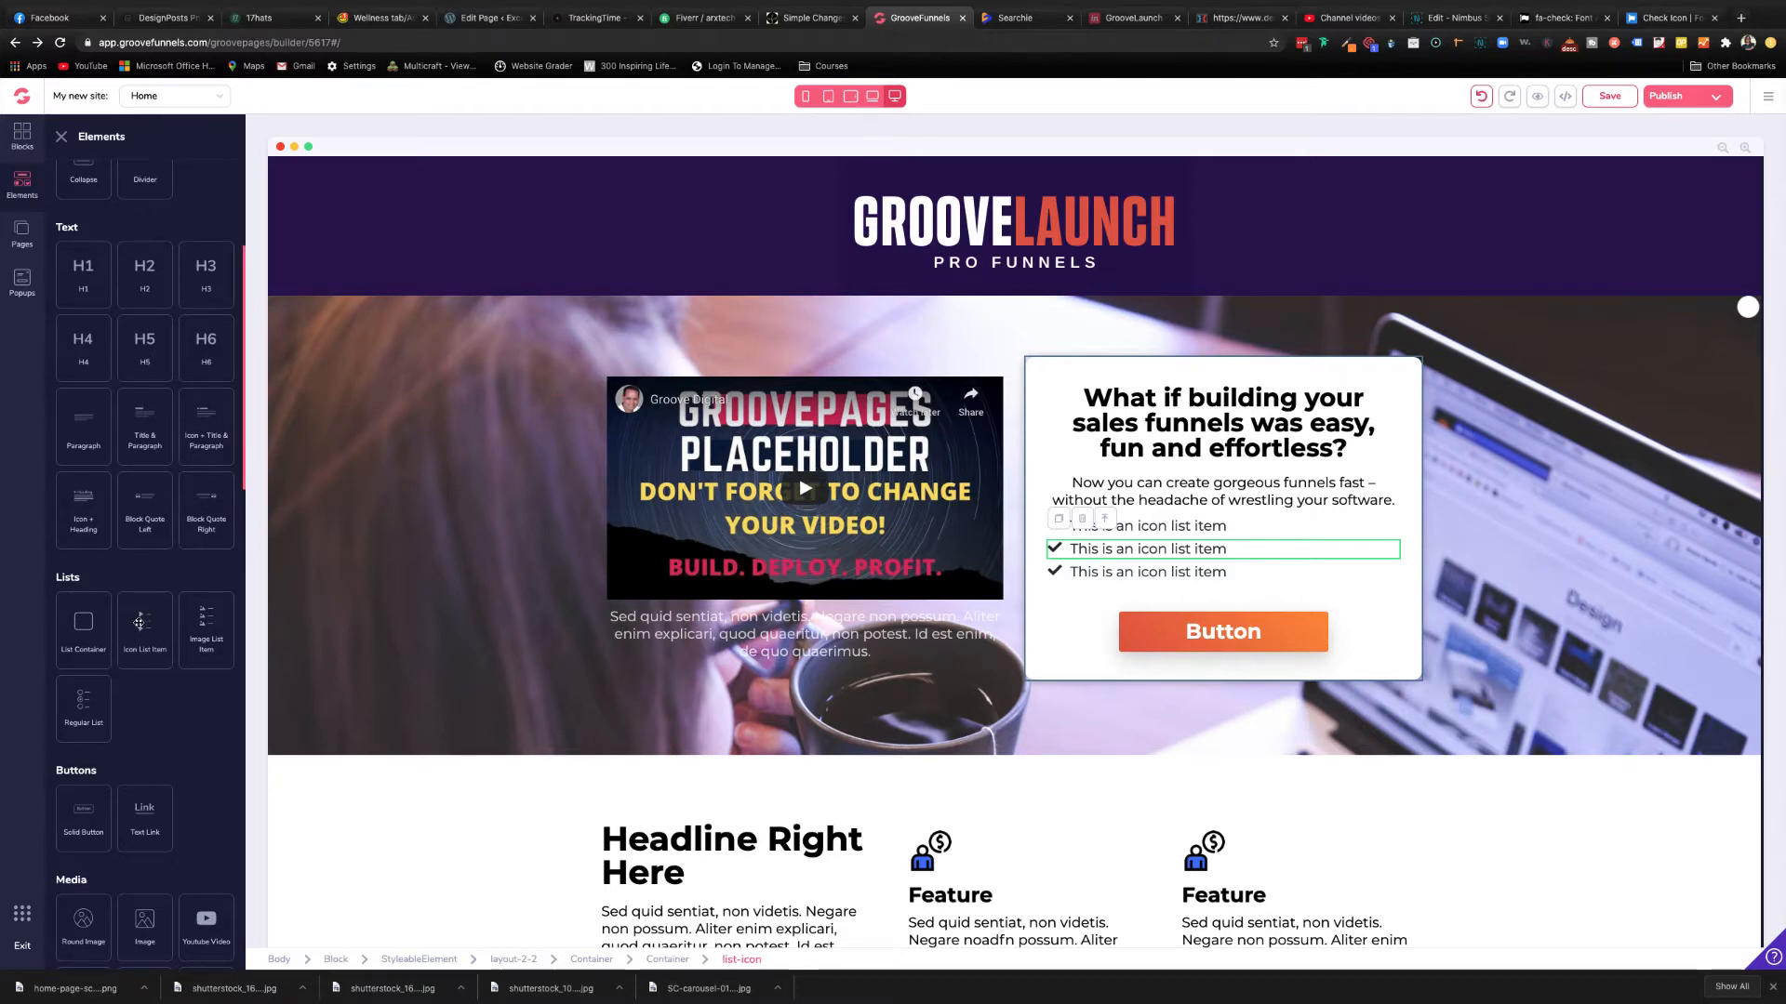
pyautogui.moveTo(139, 624); pyautogui.dragTo(1112, 600)
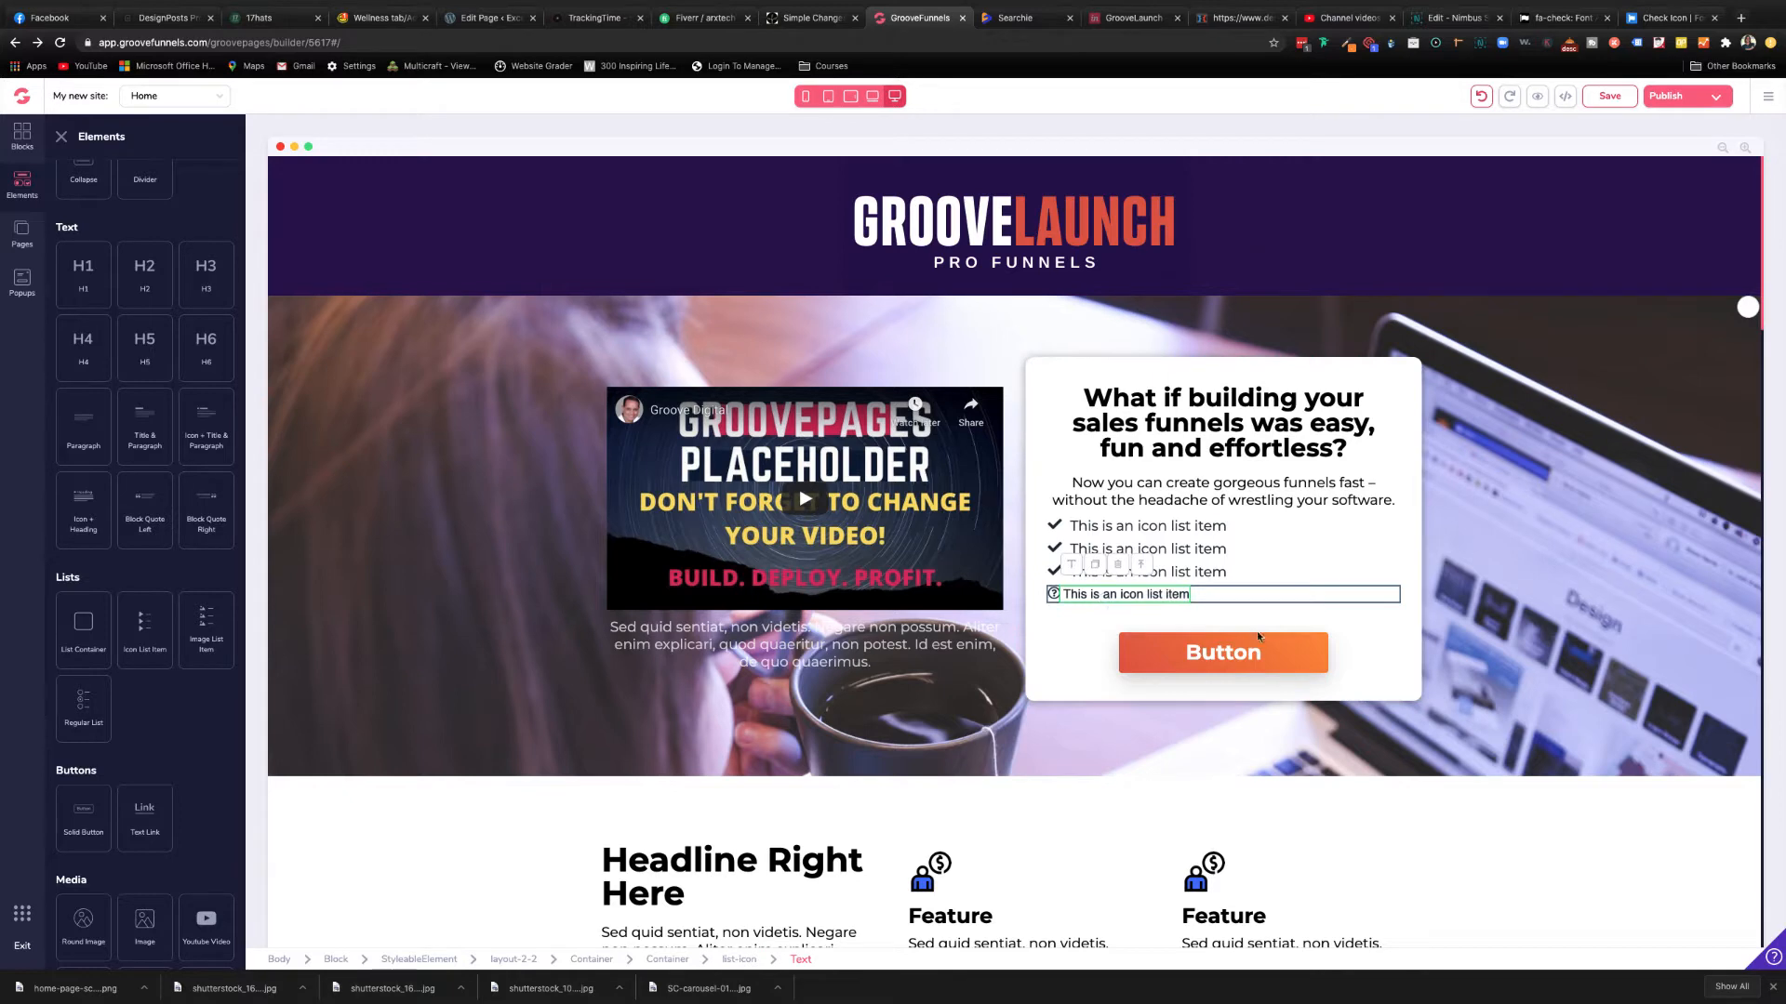
pyautogui.click(1161, 613)
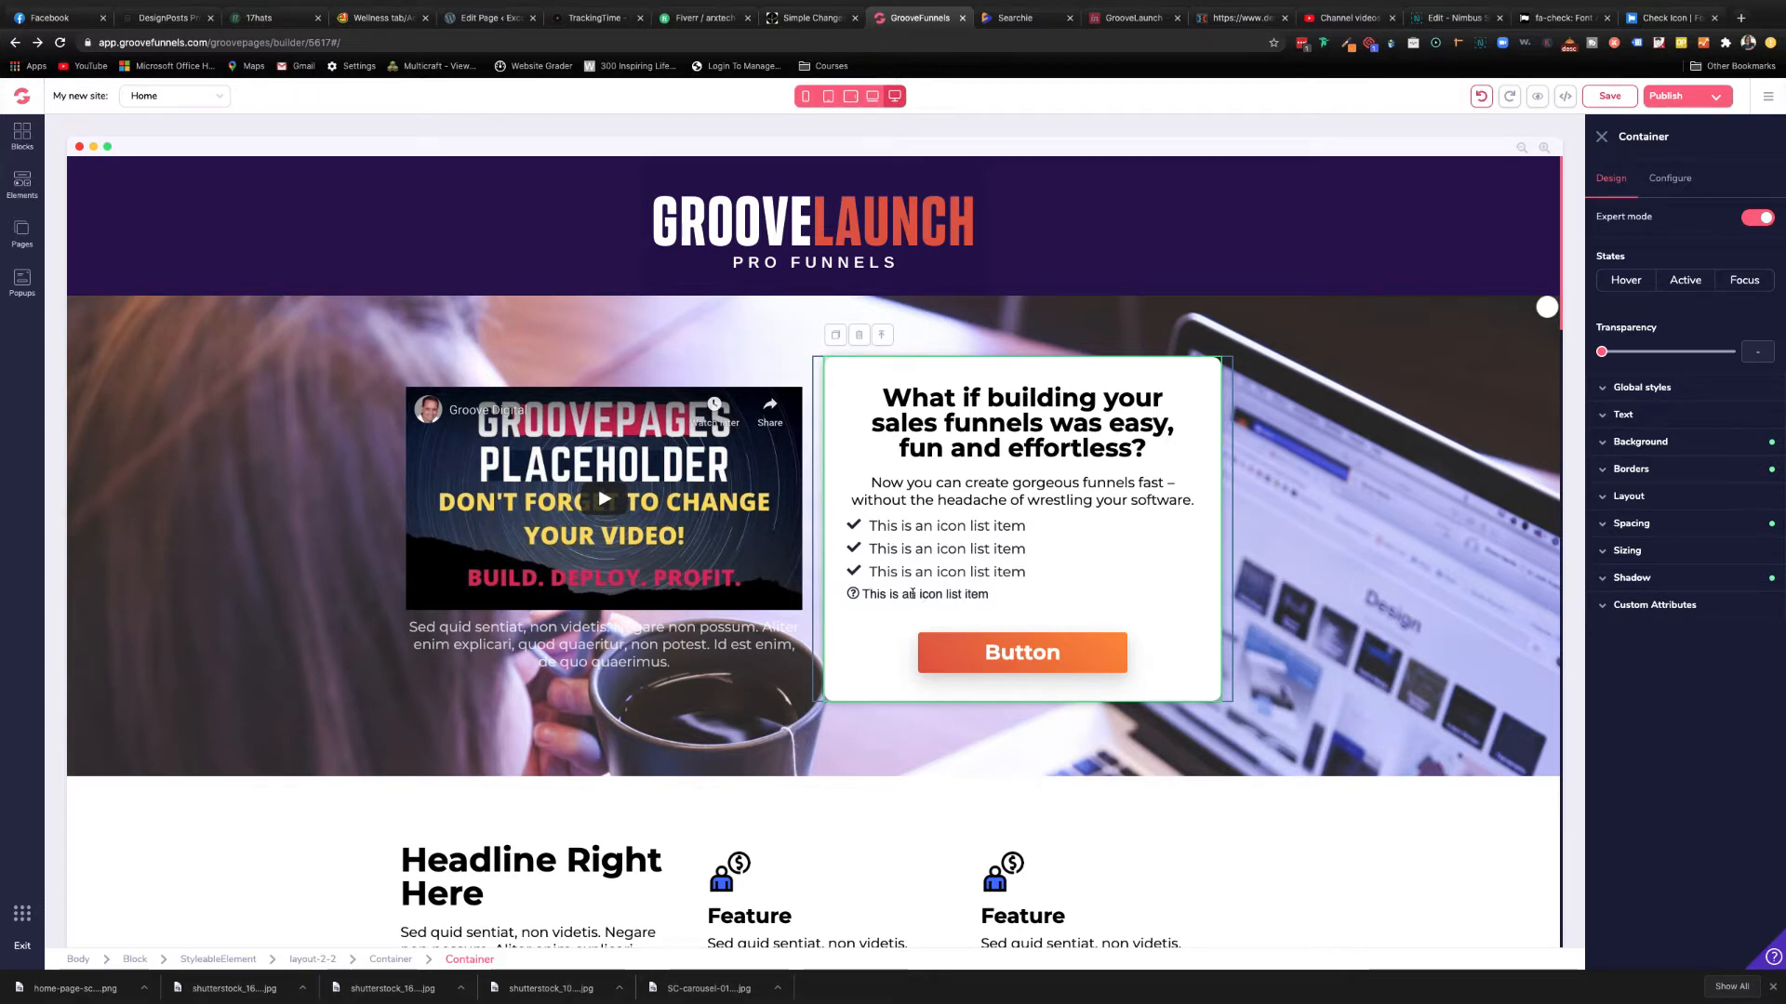
# - Replace the new list item's placeholder text with "This is my custom" and clear that text again
pyautogui.click(853, 595)
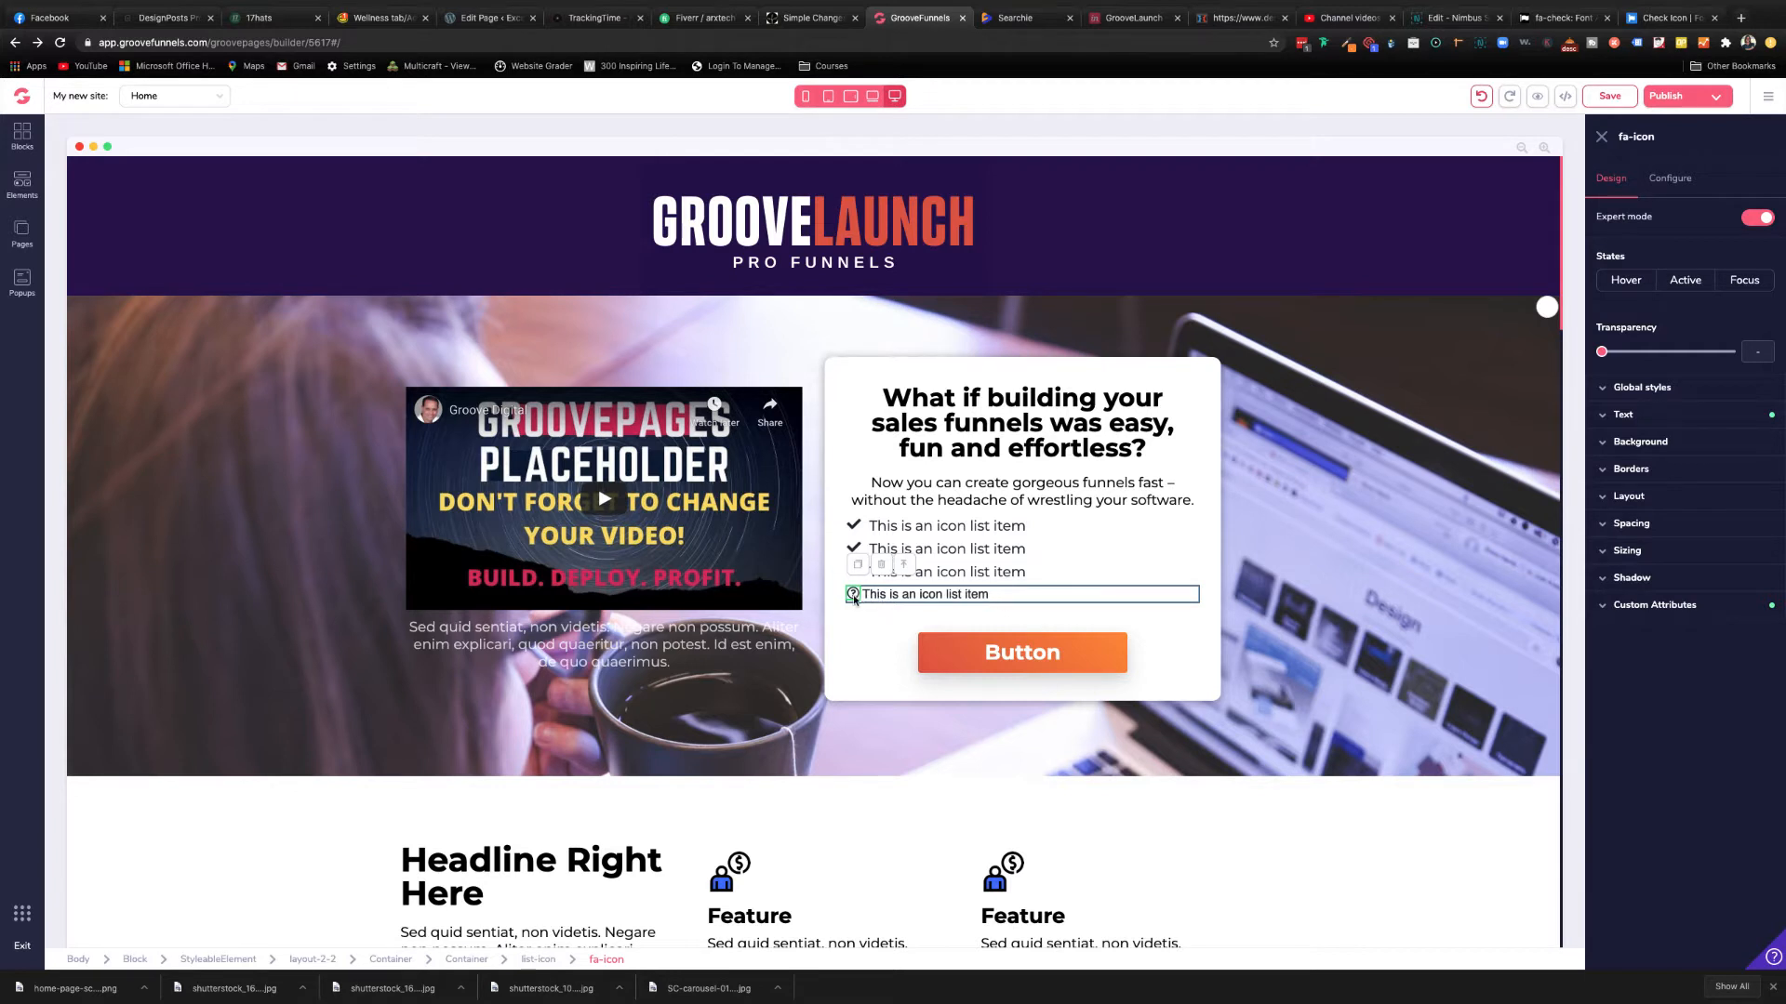
pyautogui.click(887, 595)
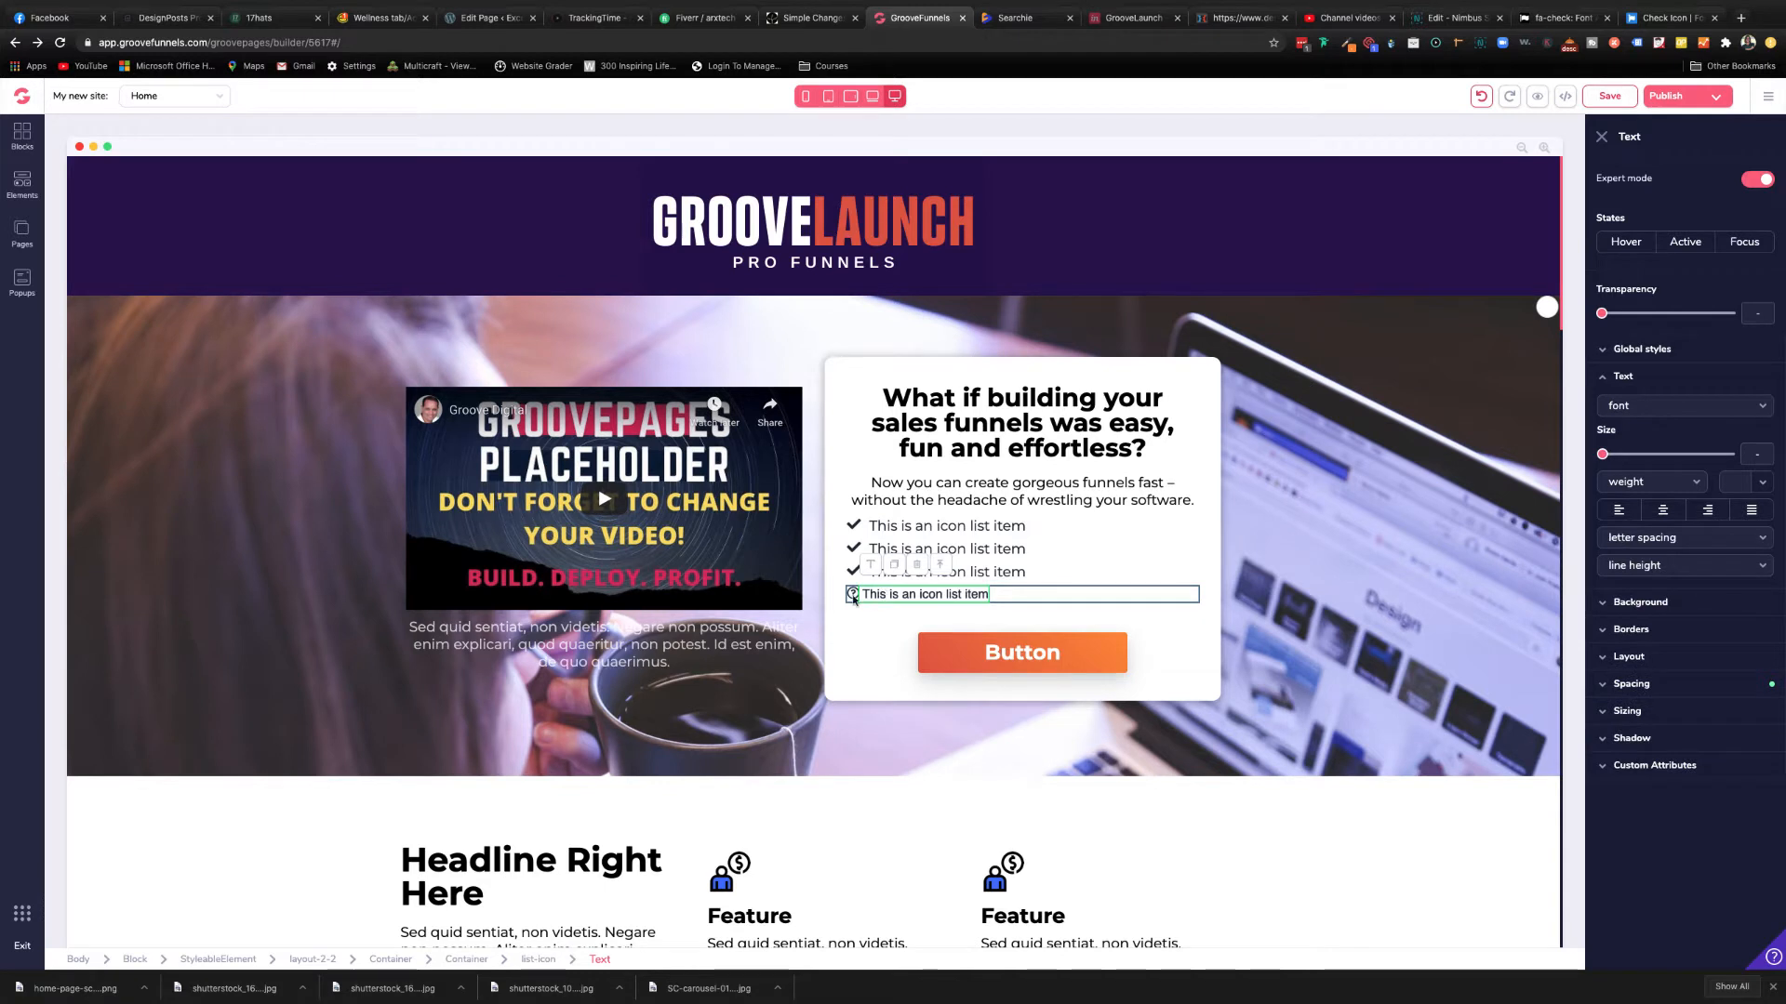
pyautogui.click(853, 596)
pyautogui.click(897, 595)
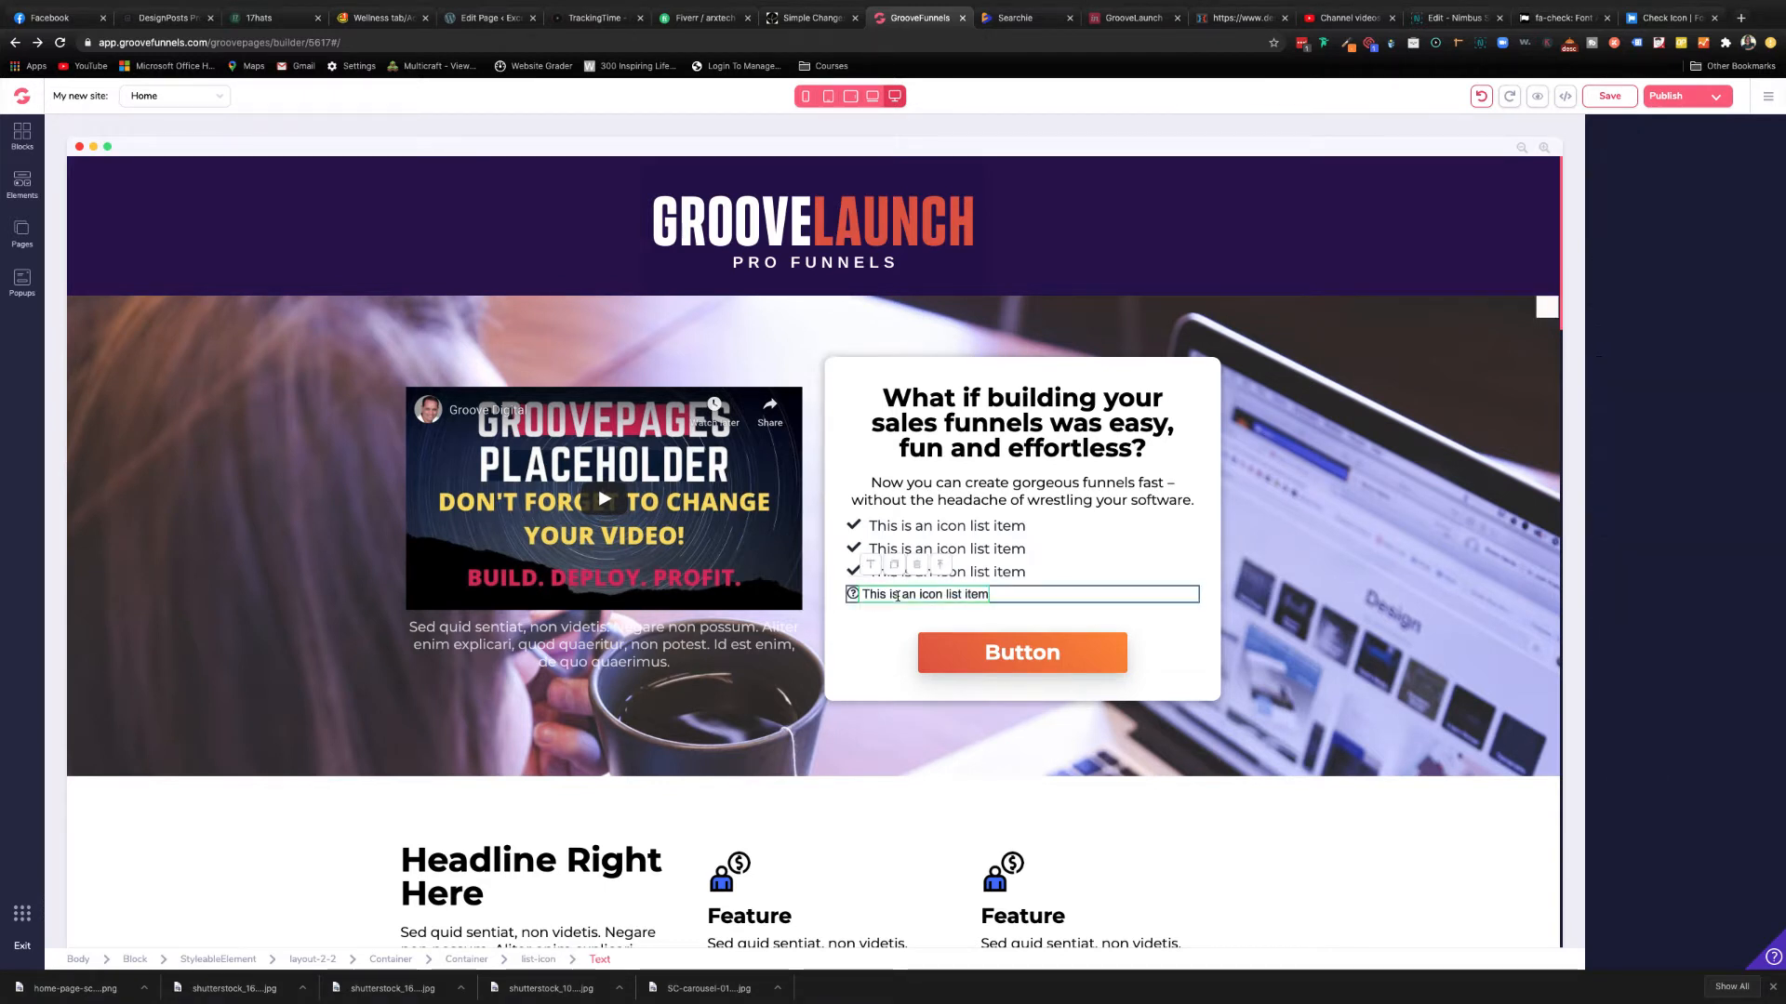
pyautogui.click(898, 595)
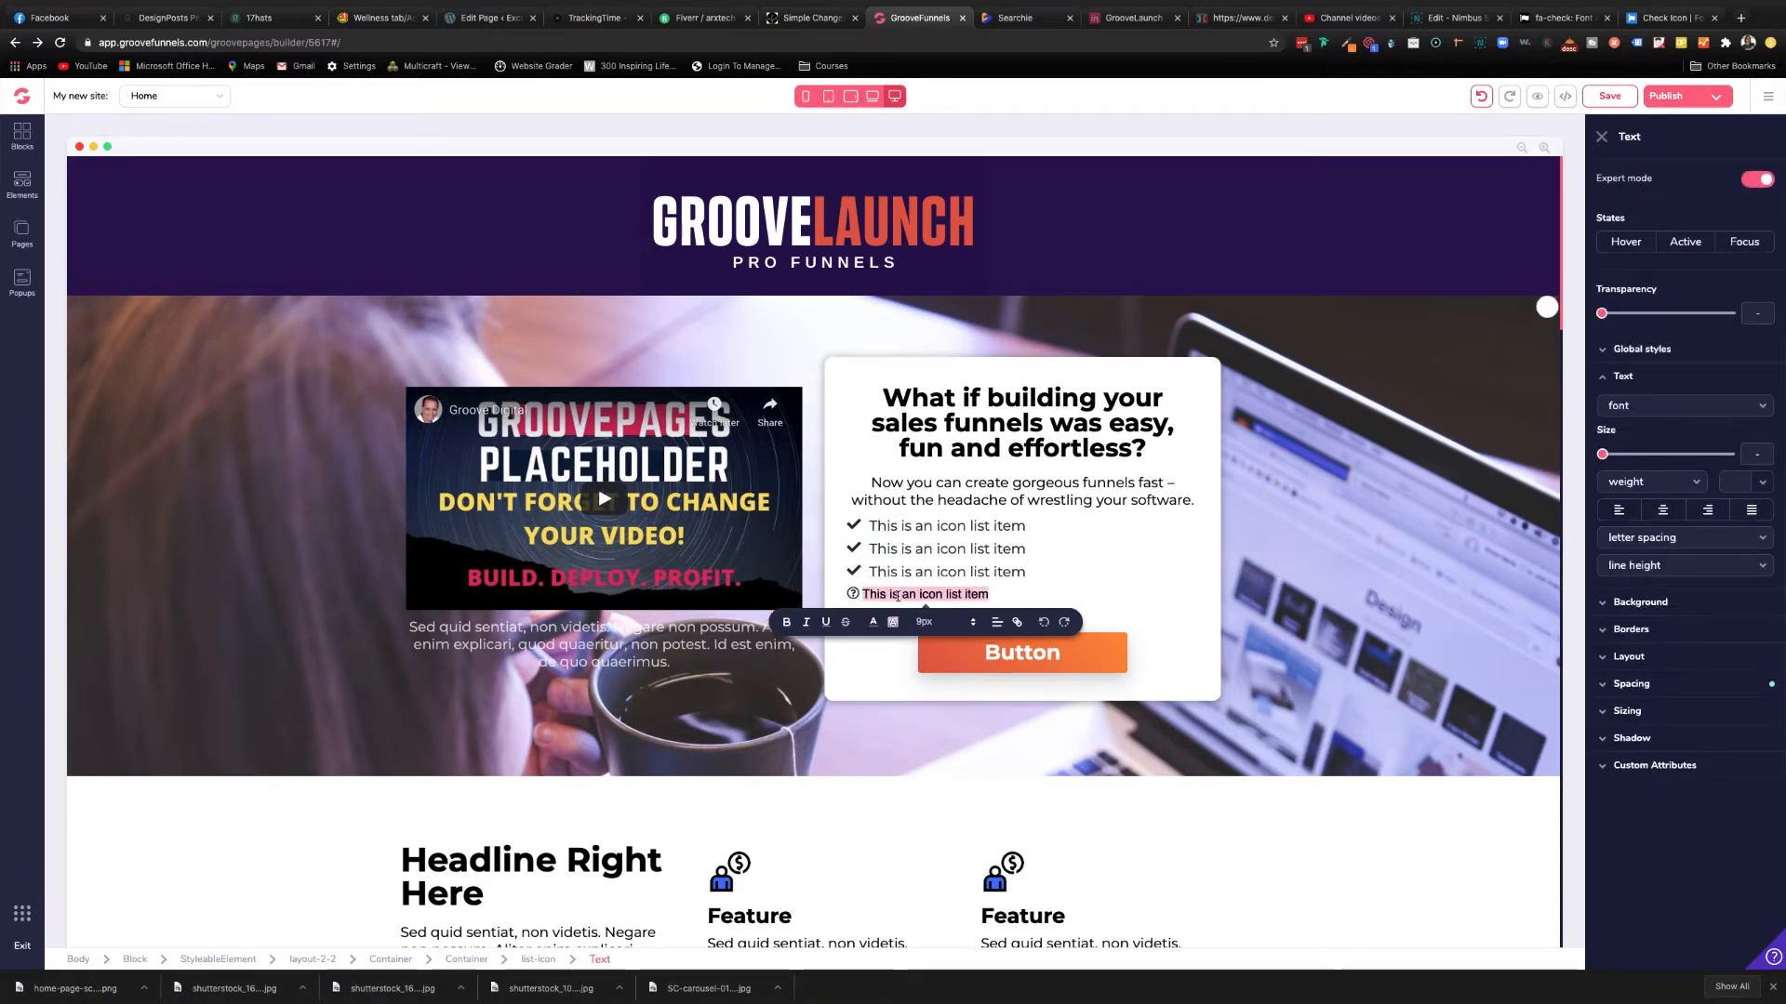
pyautogui.write('This is my ')
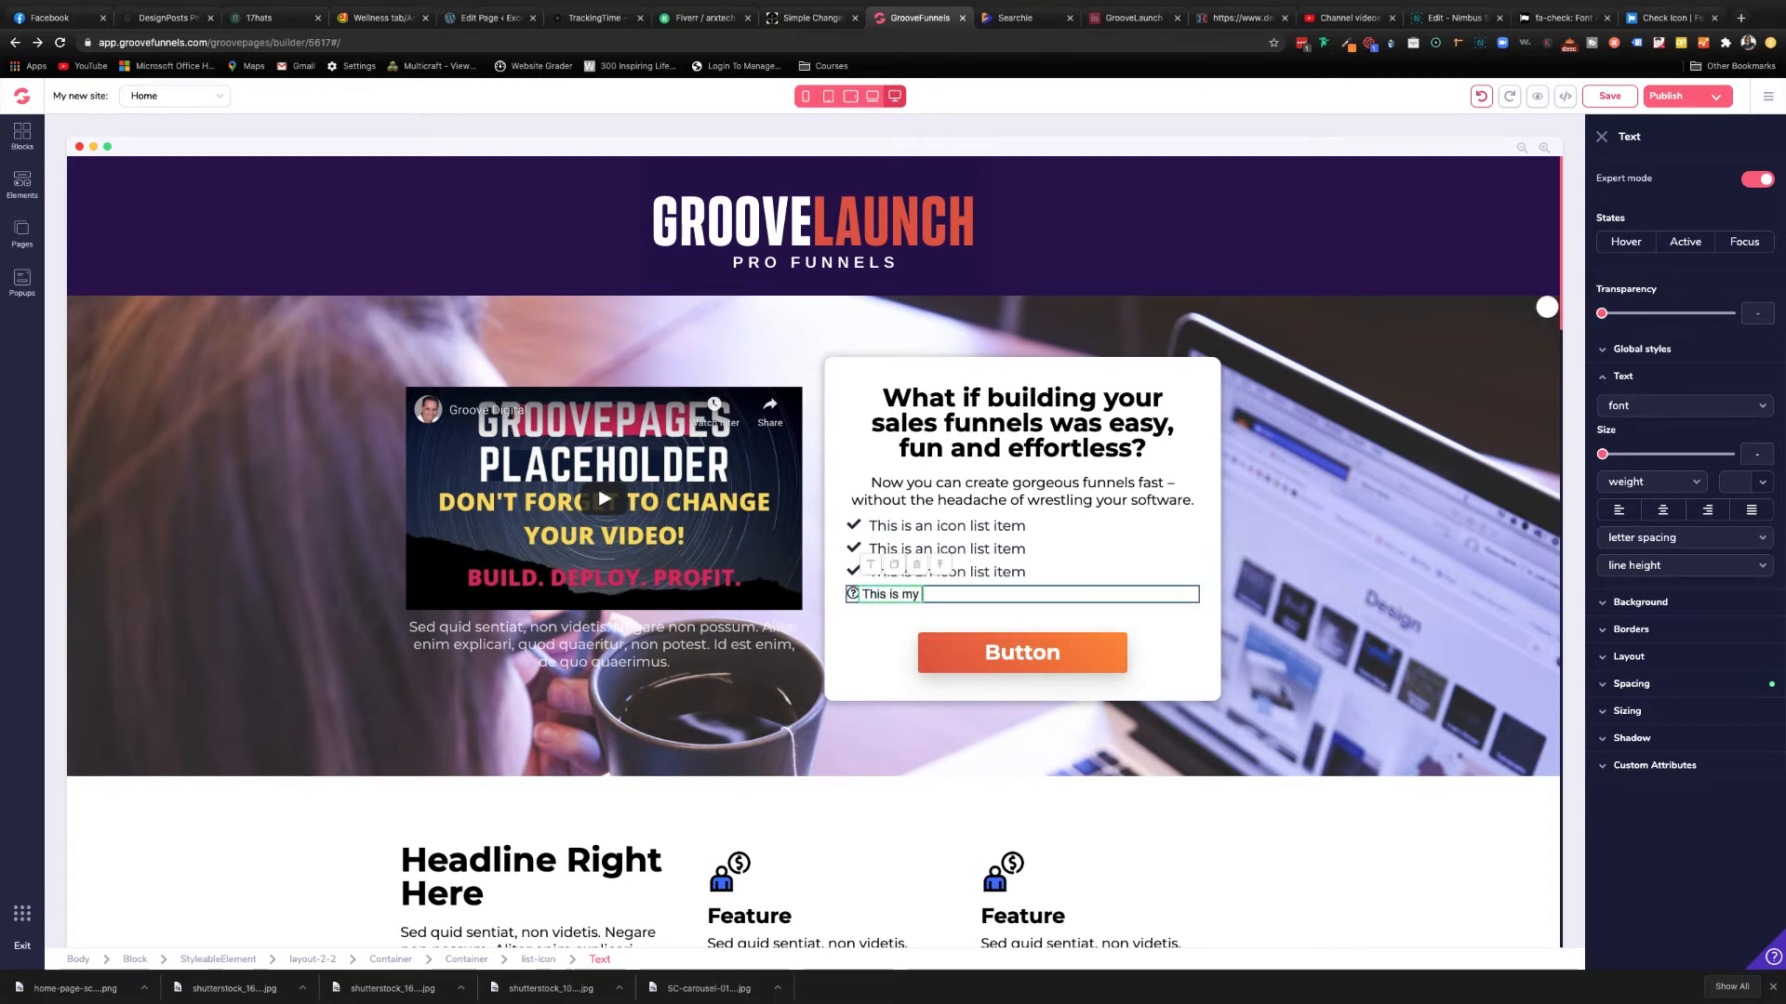
pyautogui.write('custom')
pyautogui.press('BackSpace')
pyautogui.press('BackSpace')
pyautogui.press('BackSpace')
pyautogui.press('BackSpace')
pyautogui.press('BackSpace')
pyautogui.press('BackSpace')
pyautogui.press('BackSpace')
pyautogui.press('BackSpace')
pyautogui.press('BackSpace')
pyautogui.press('BackSpace')
pyautogui.press('BackSpace')
pyautogui.press('BackSpace')
pyautogui.press('BackSpace')
pyautogui.press('BackSpace')
pyautogui.press('BackSpace')
pyautogui.press('BackSpace')
pyautogui.press('BackSpace')
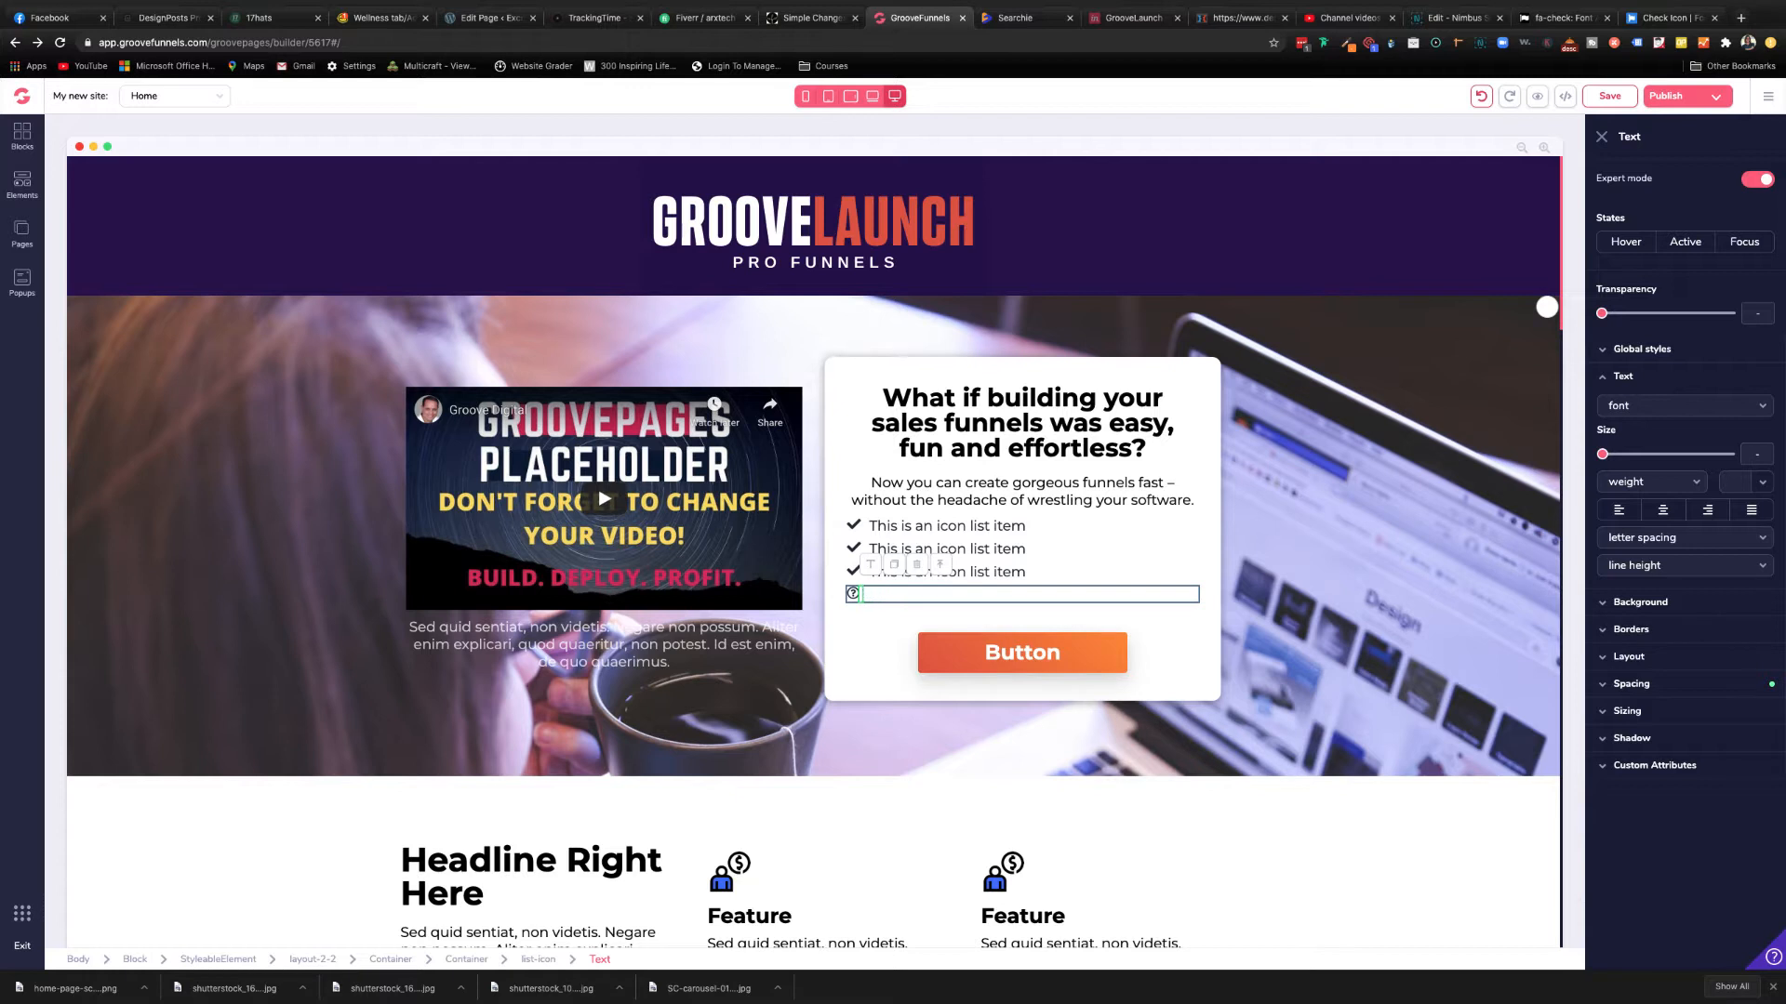
# - Enter "Setup your own funnel in hours" as the new list item's text
pyautogui.write('Setup your own funnel is')
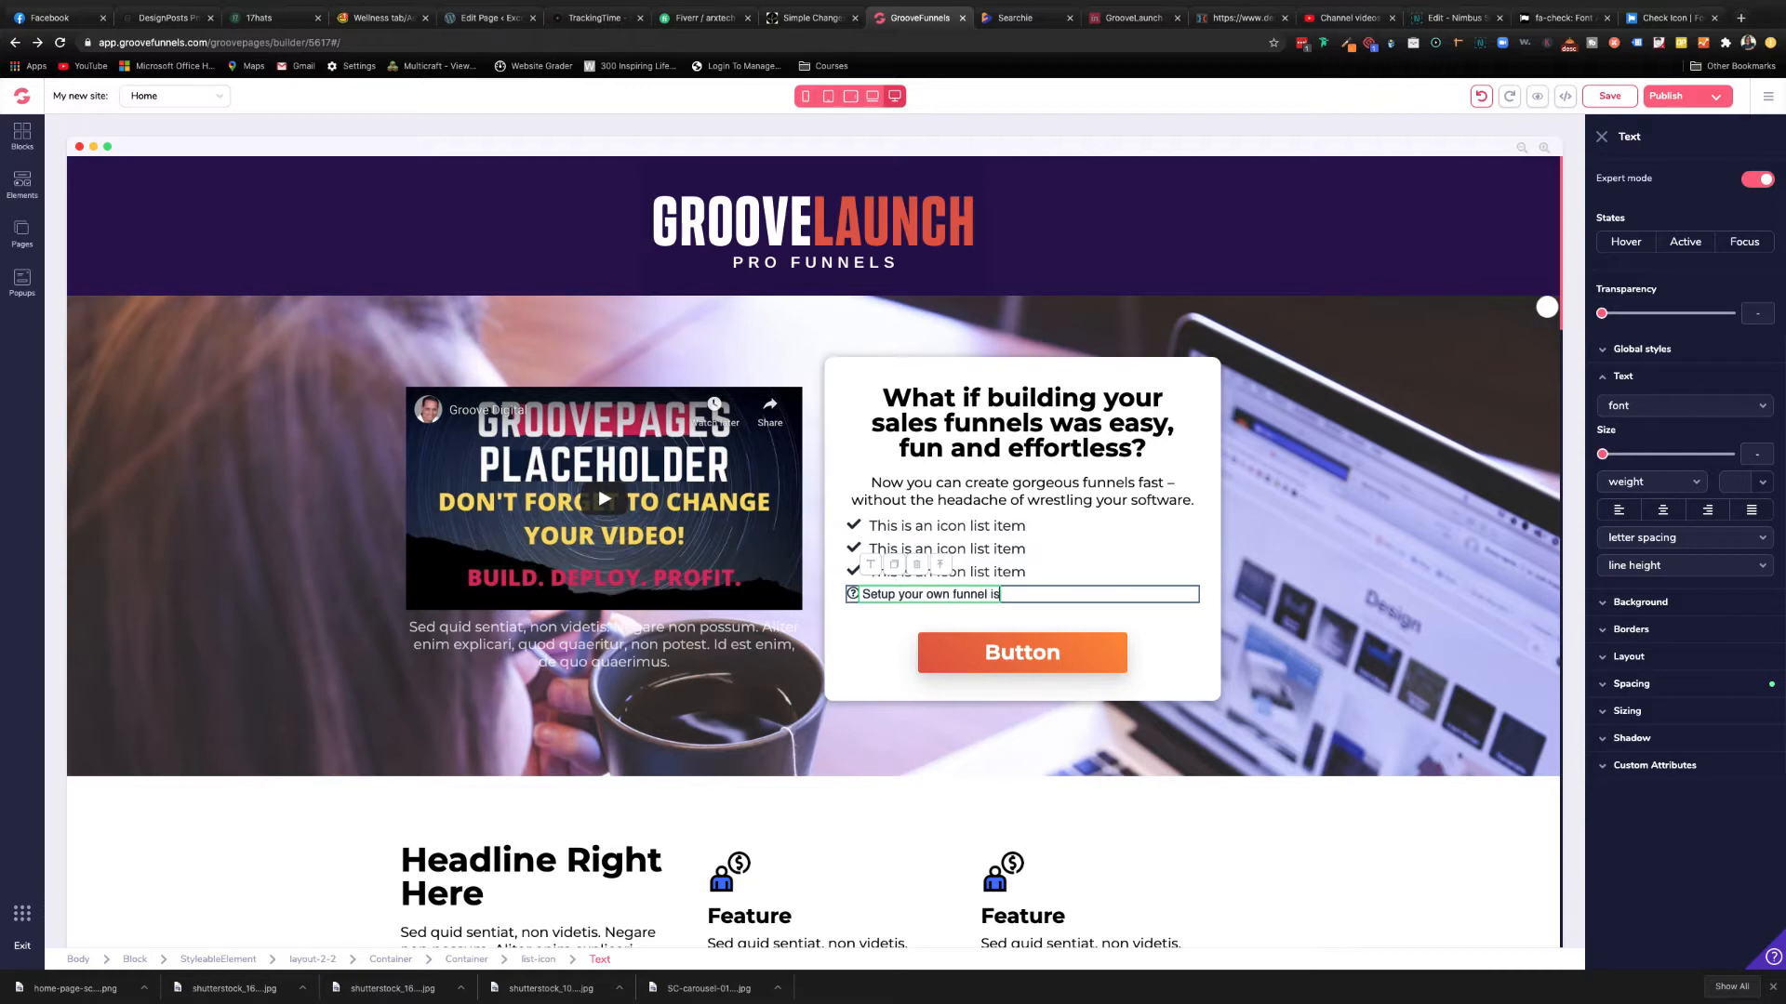
pyautogui.press('BackSpace')
pyautogui.write('n days')
pyautogui.press('BackSpace')
pyautogui.press('BackSpace')
pyautogui.press('BackSpace')
pyautogui.press('BackSpace')
pyautogui.write('hours')
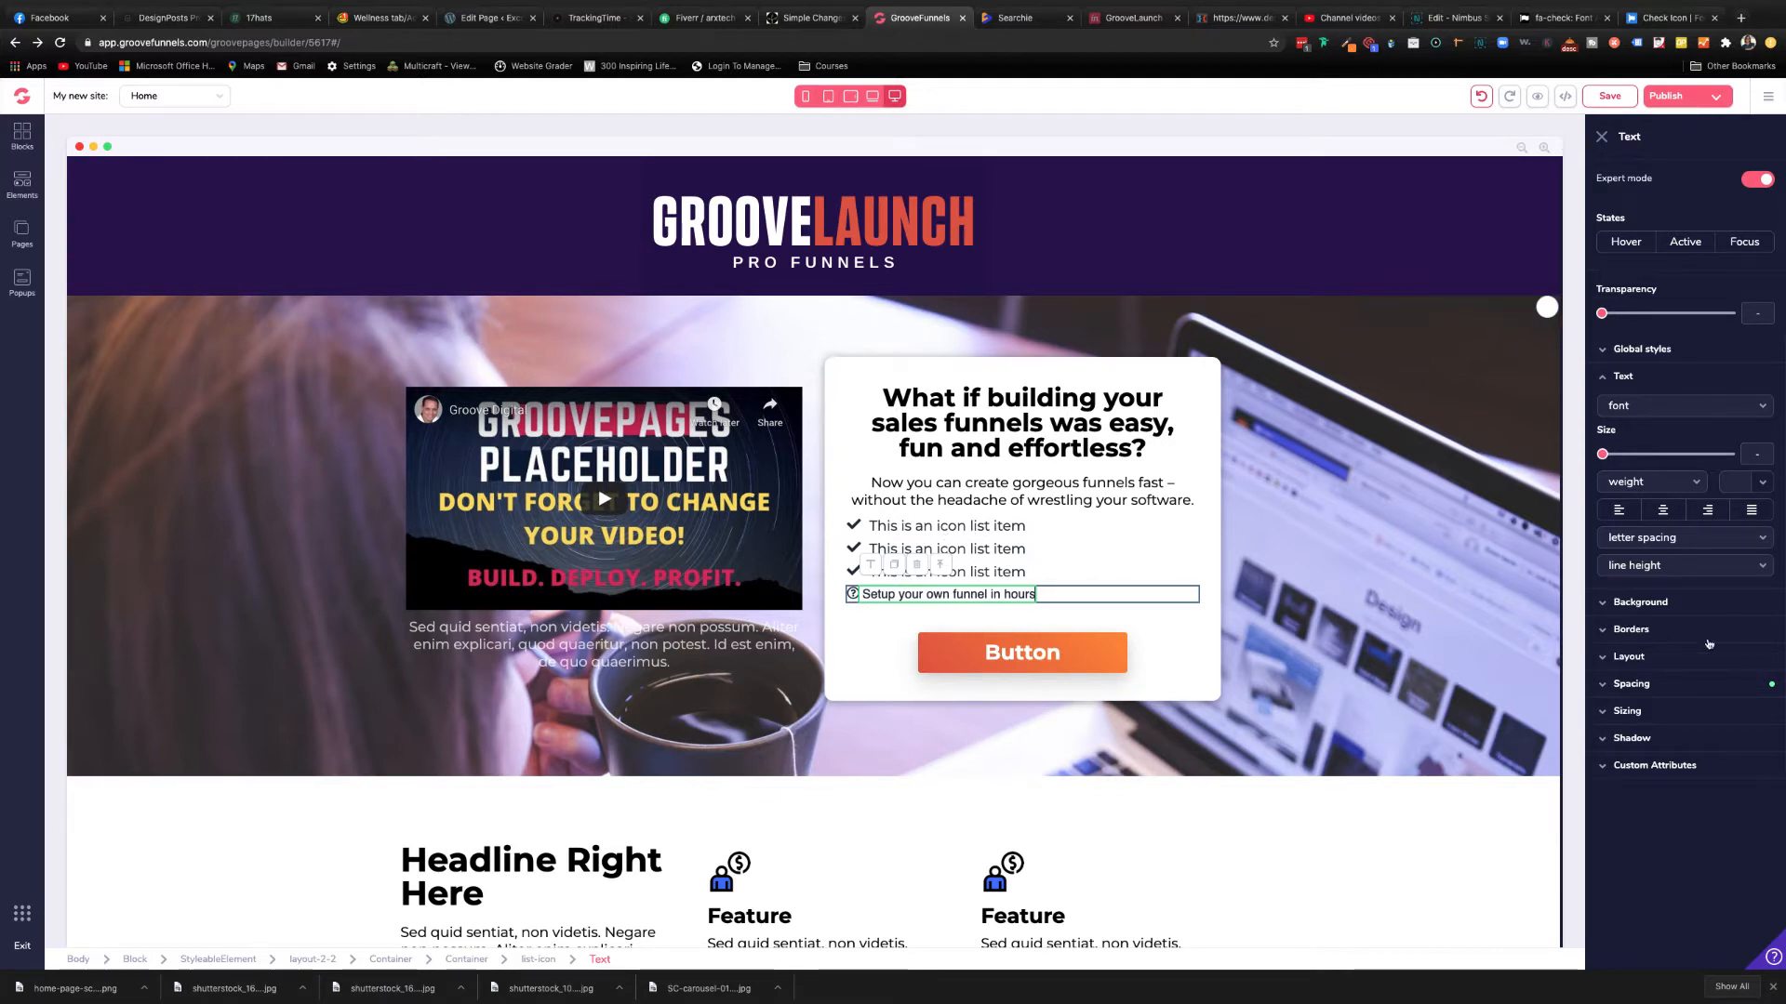
# - Set the new list item's text to the montserrat font at a size of 1.25rem
pyautogui.click(1752, 409)
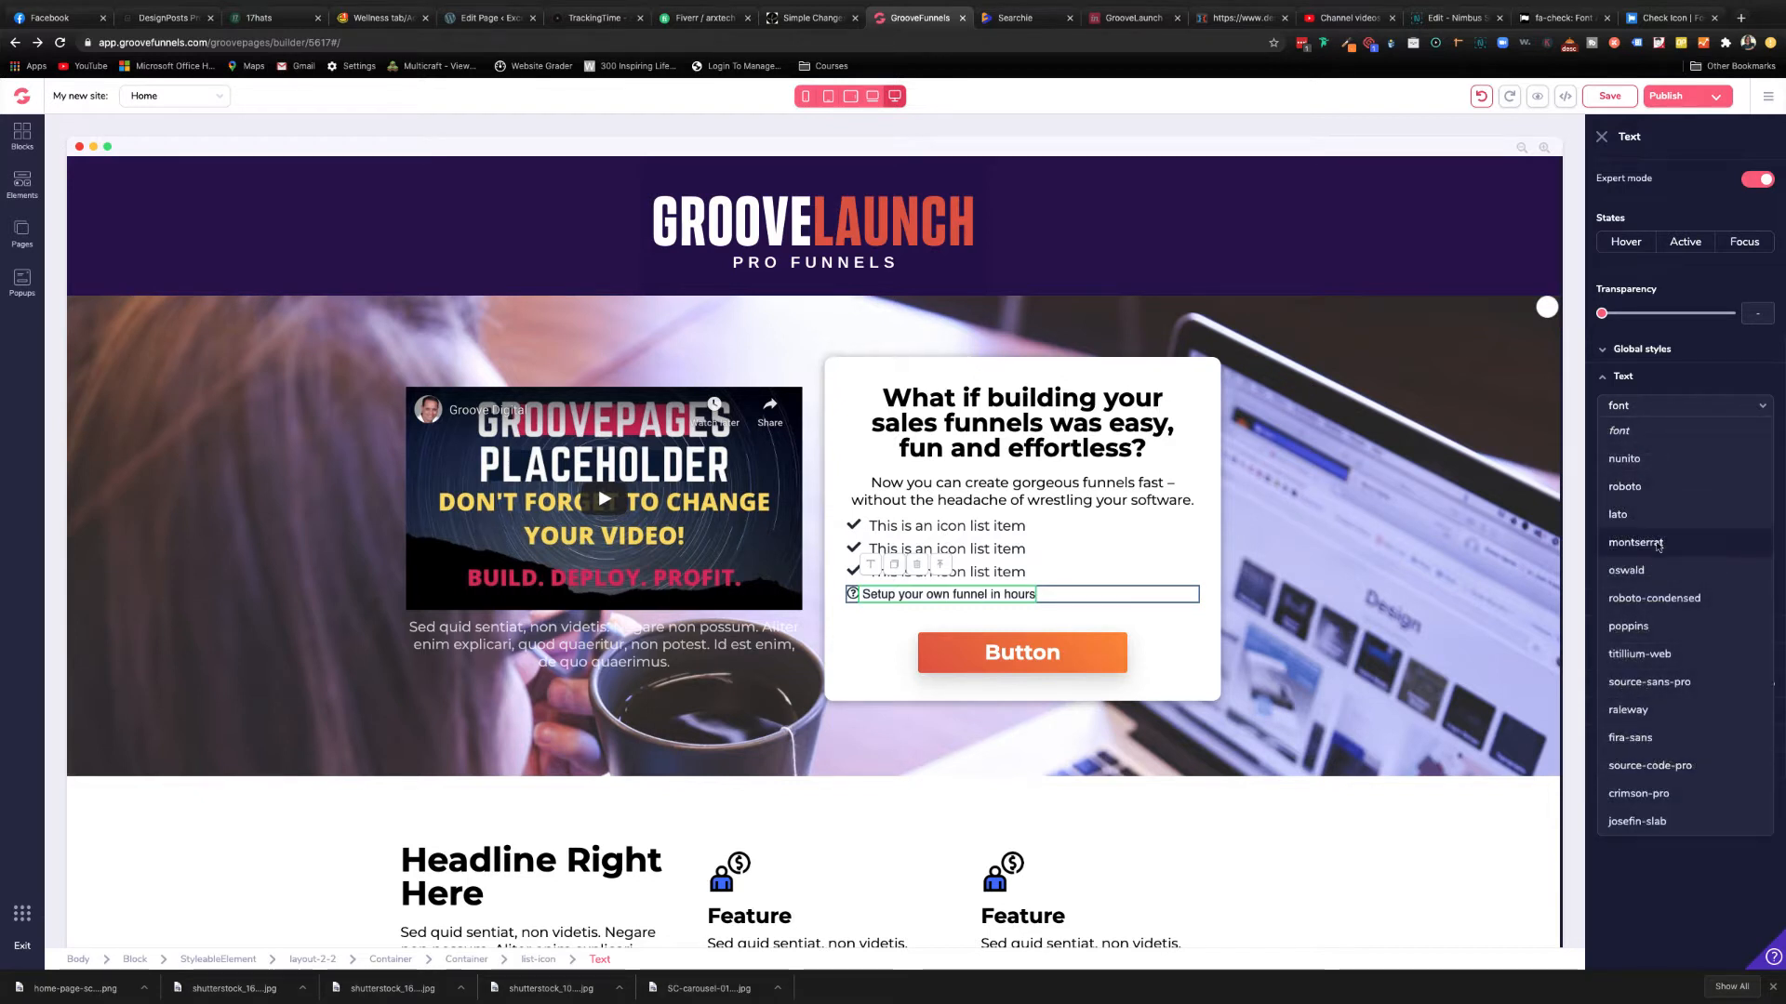
pyautogui.click(1657, 544)
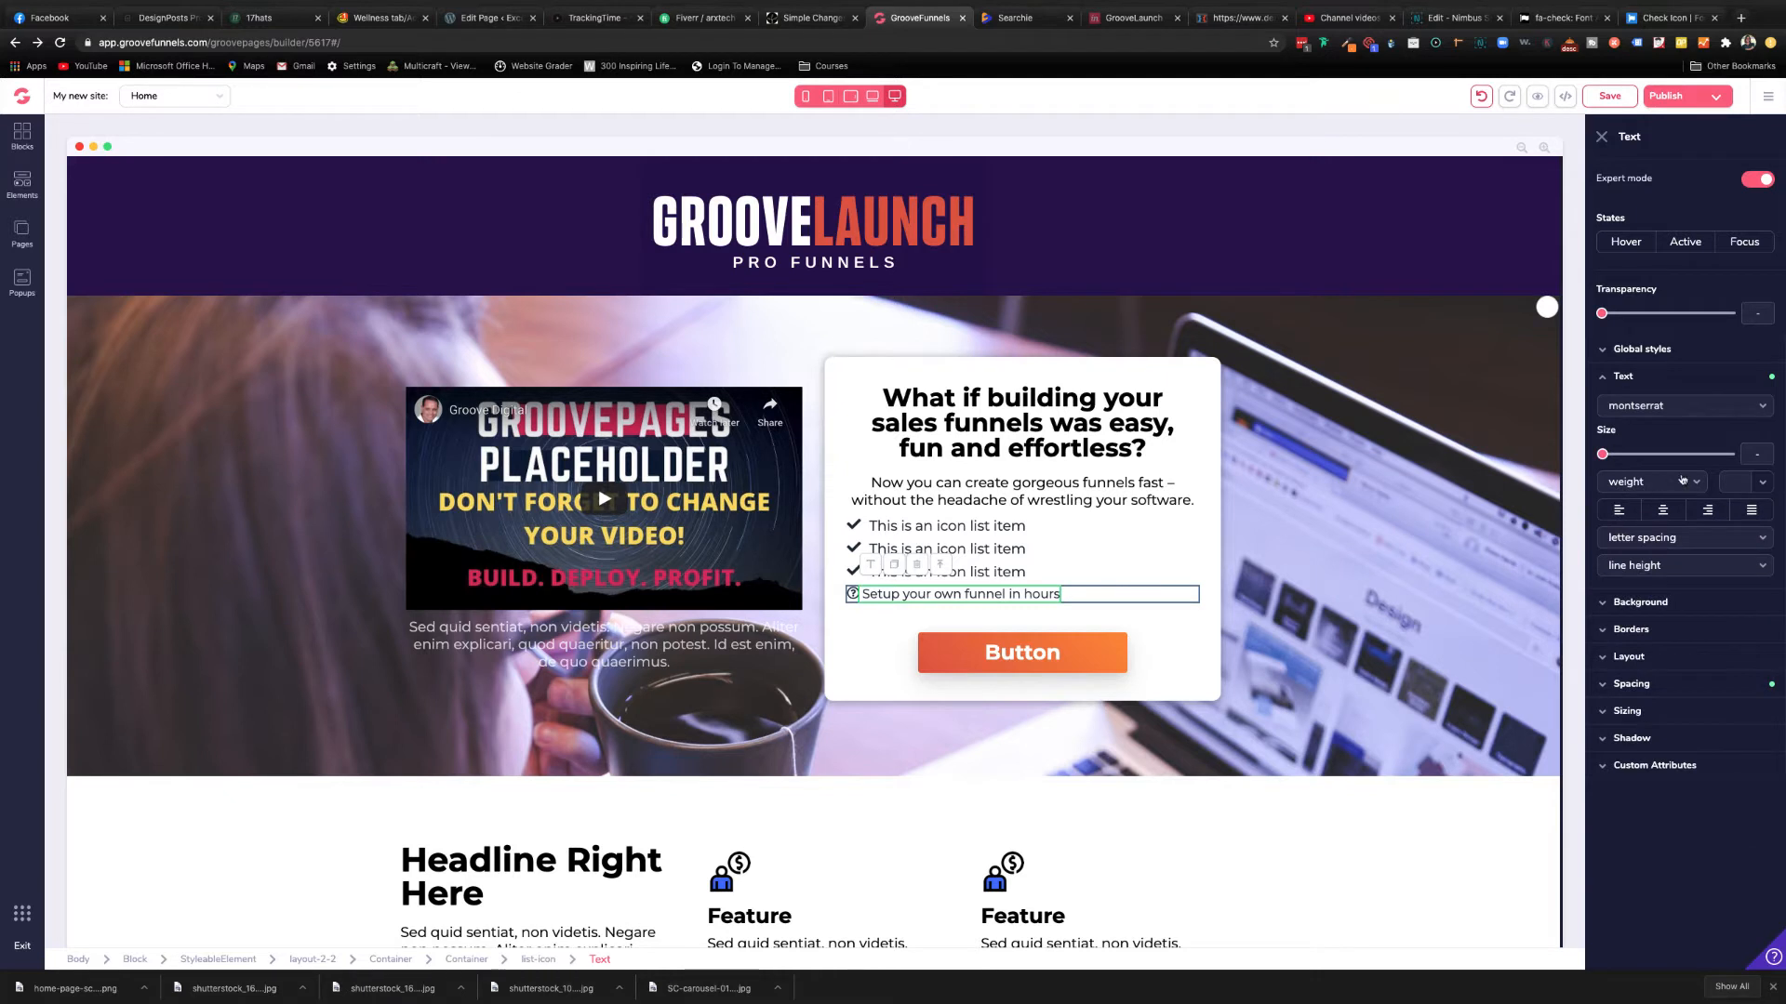
pyautogui.moveTo(1601, 455); pyautogui.dragTo(1654, 461)
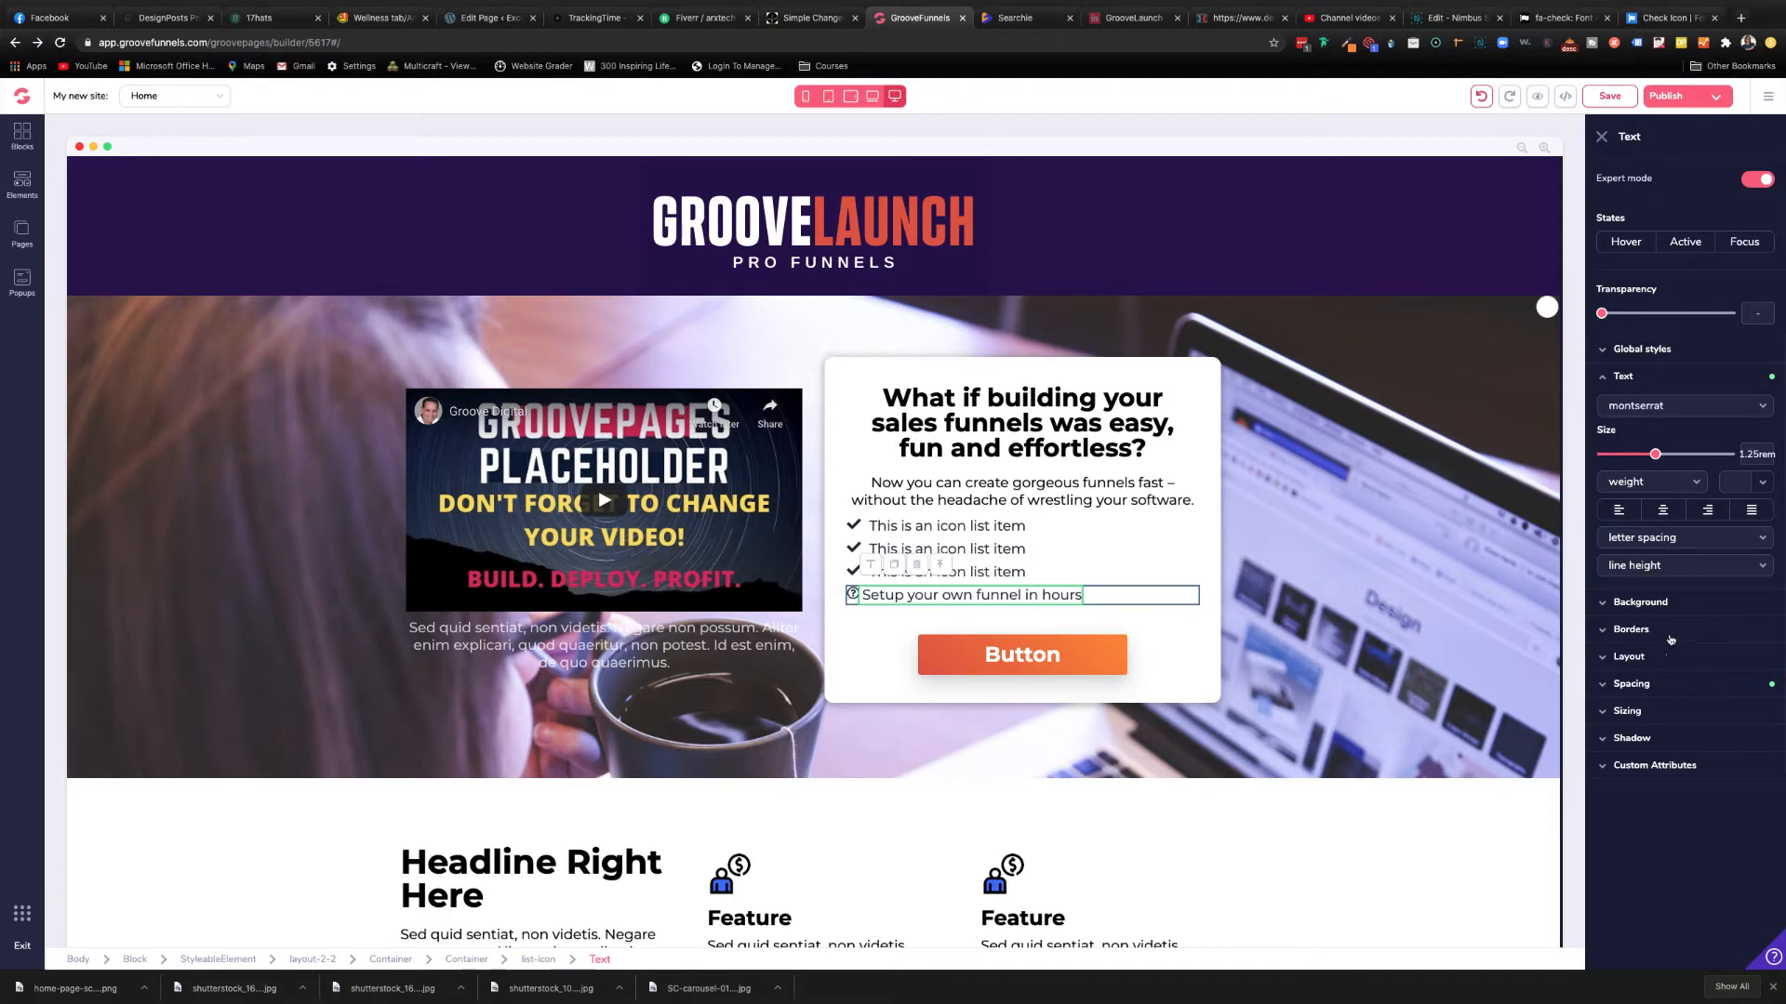
# - Set the left padding of the new list item's text to 0.75rem
pyautogui.click(1664, 688)
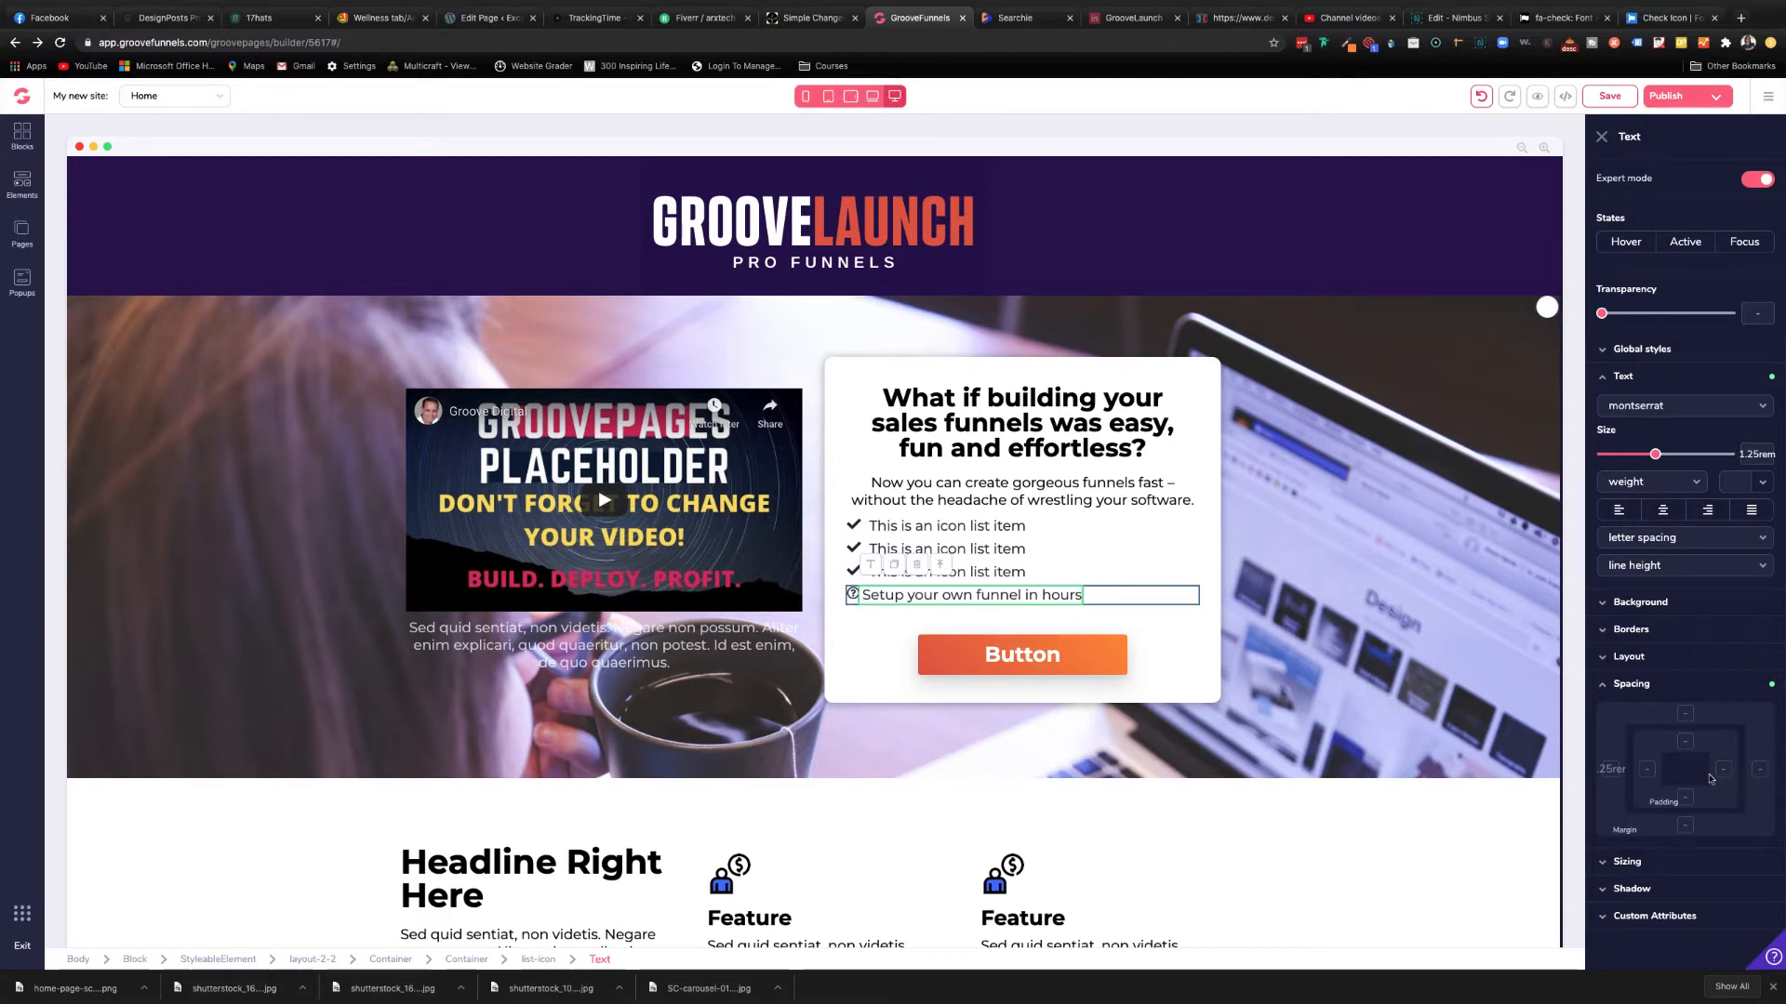
pyautogui.click(1647, 770)
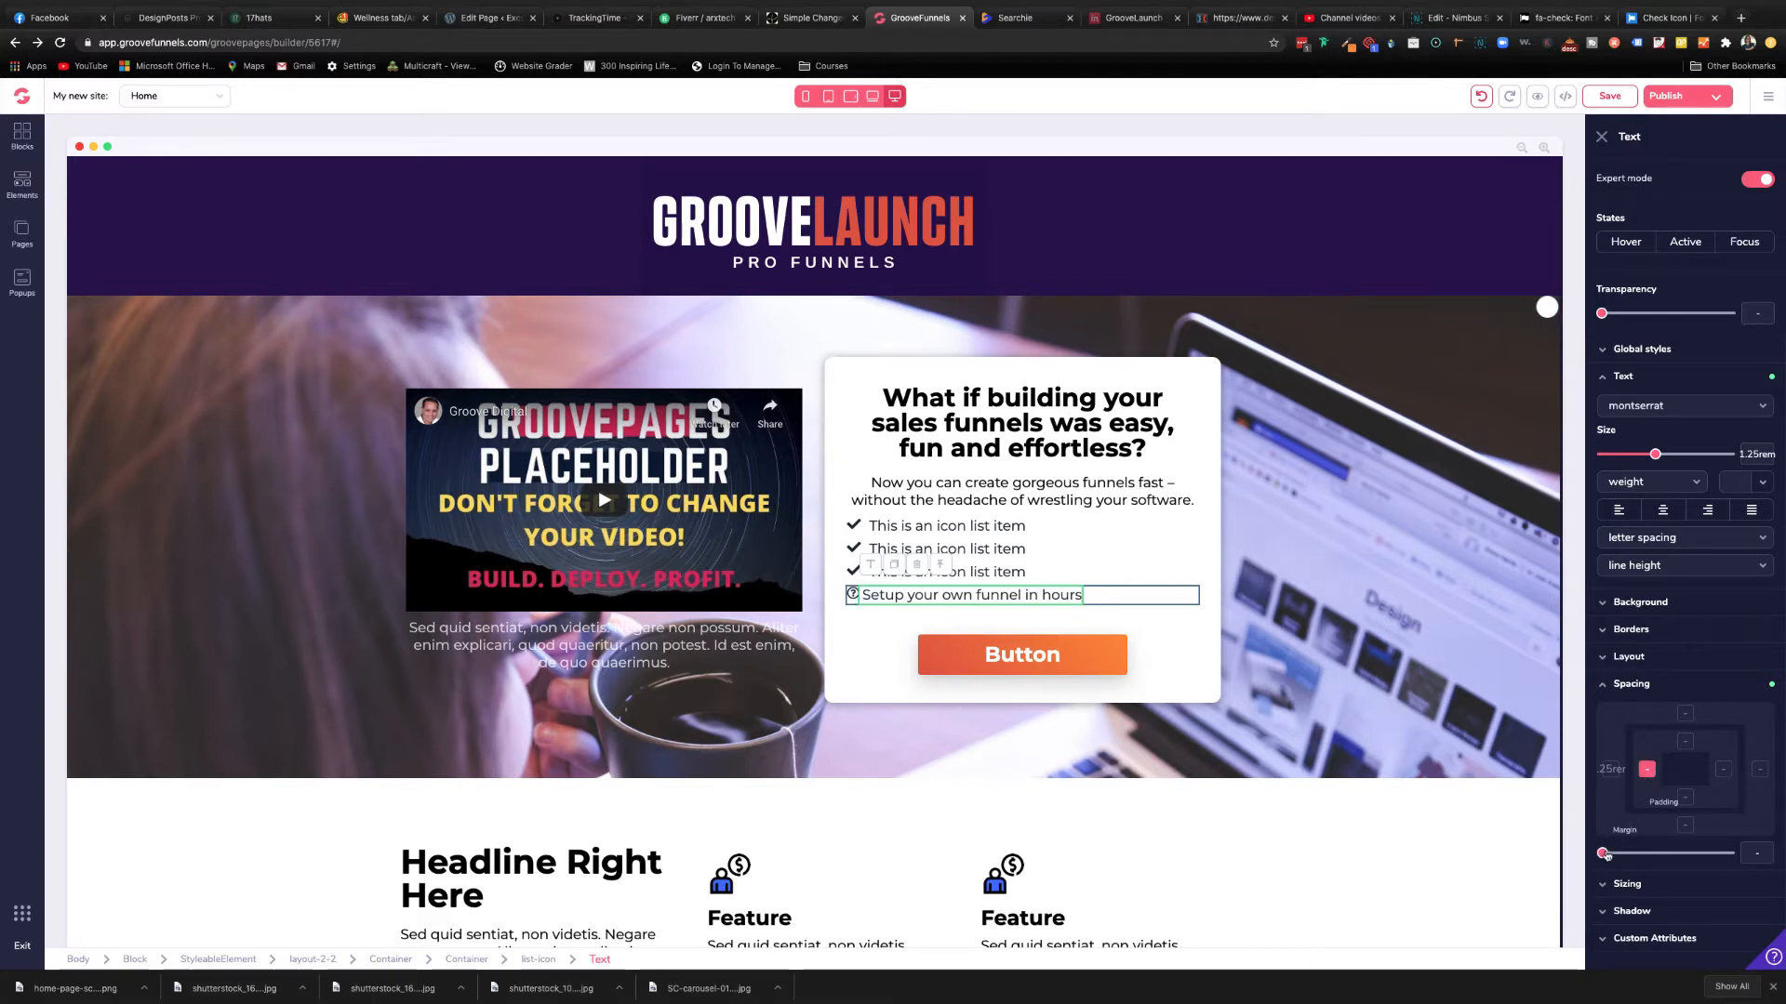
pyautogui.moveTo(1603, 854); pyautogui.dragTo(1626, 855)
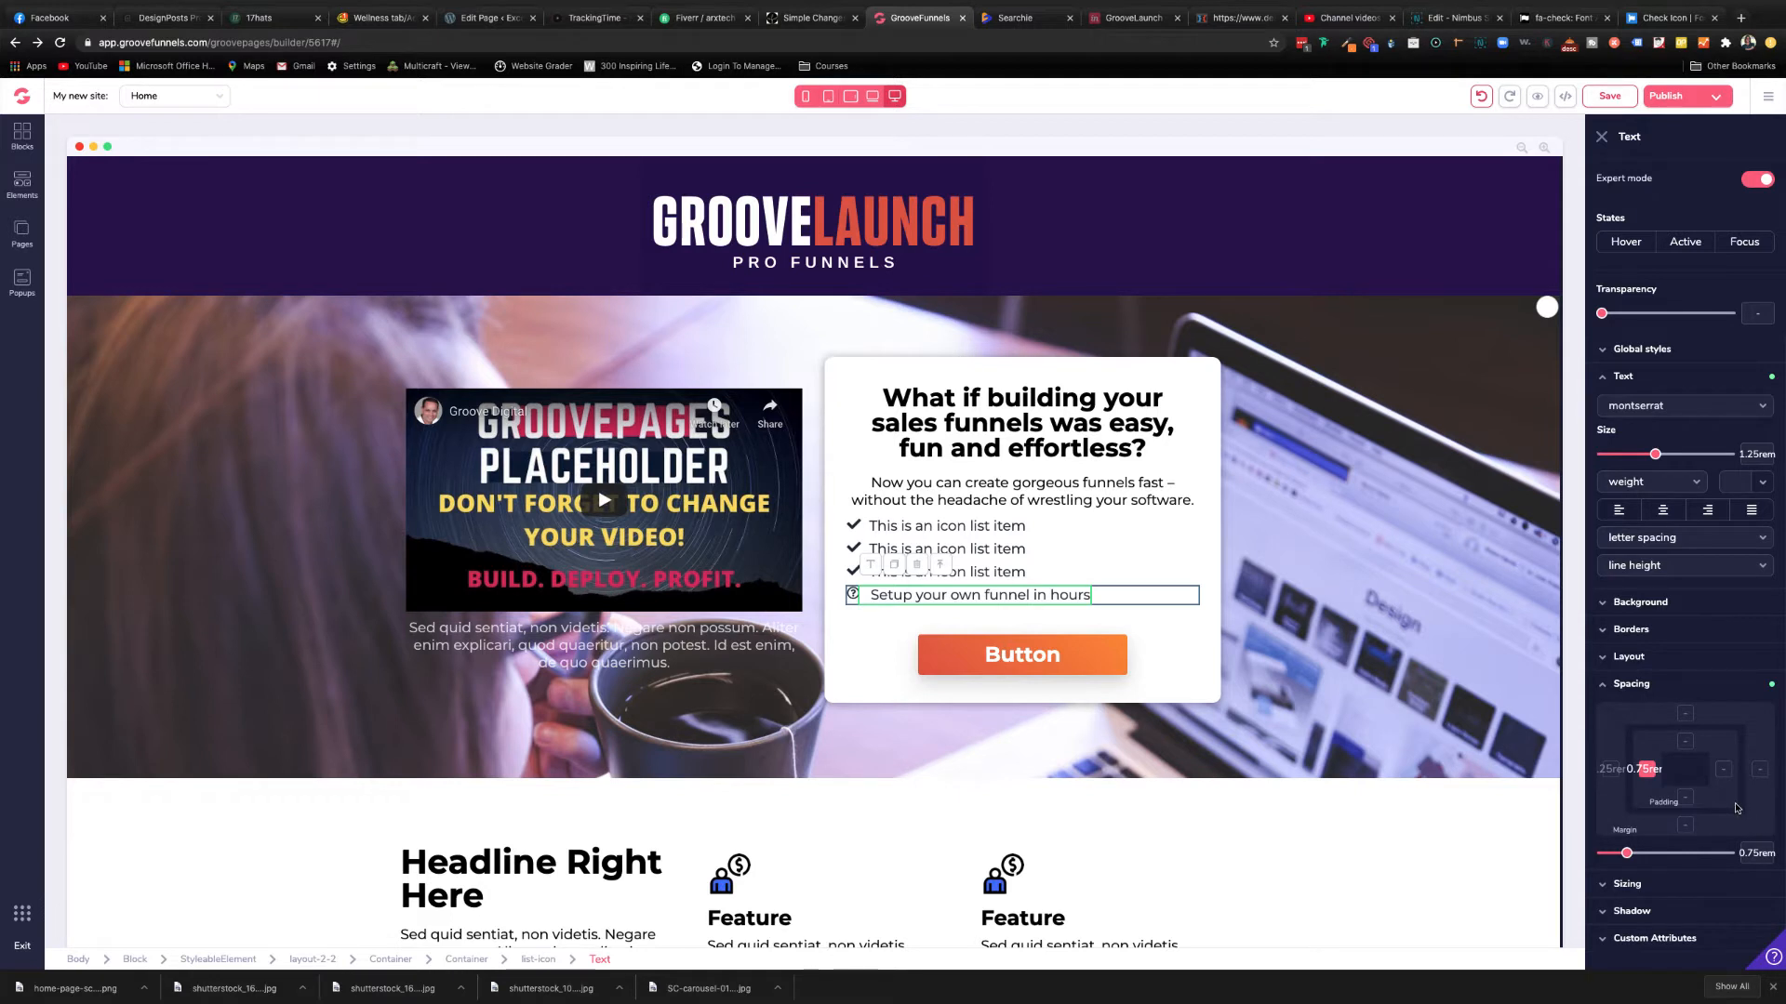
pyautogui.click(1133, 560)
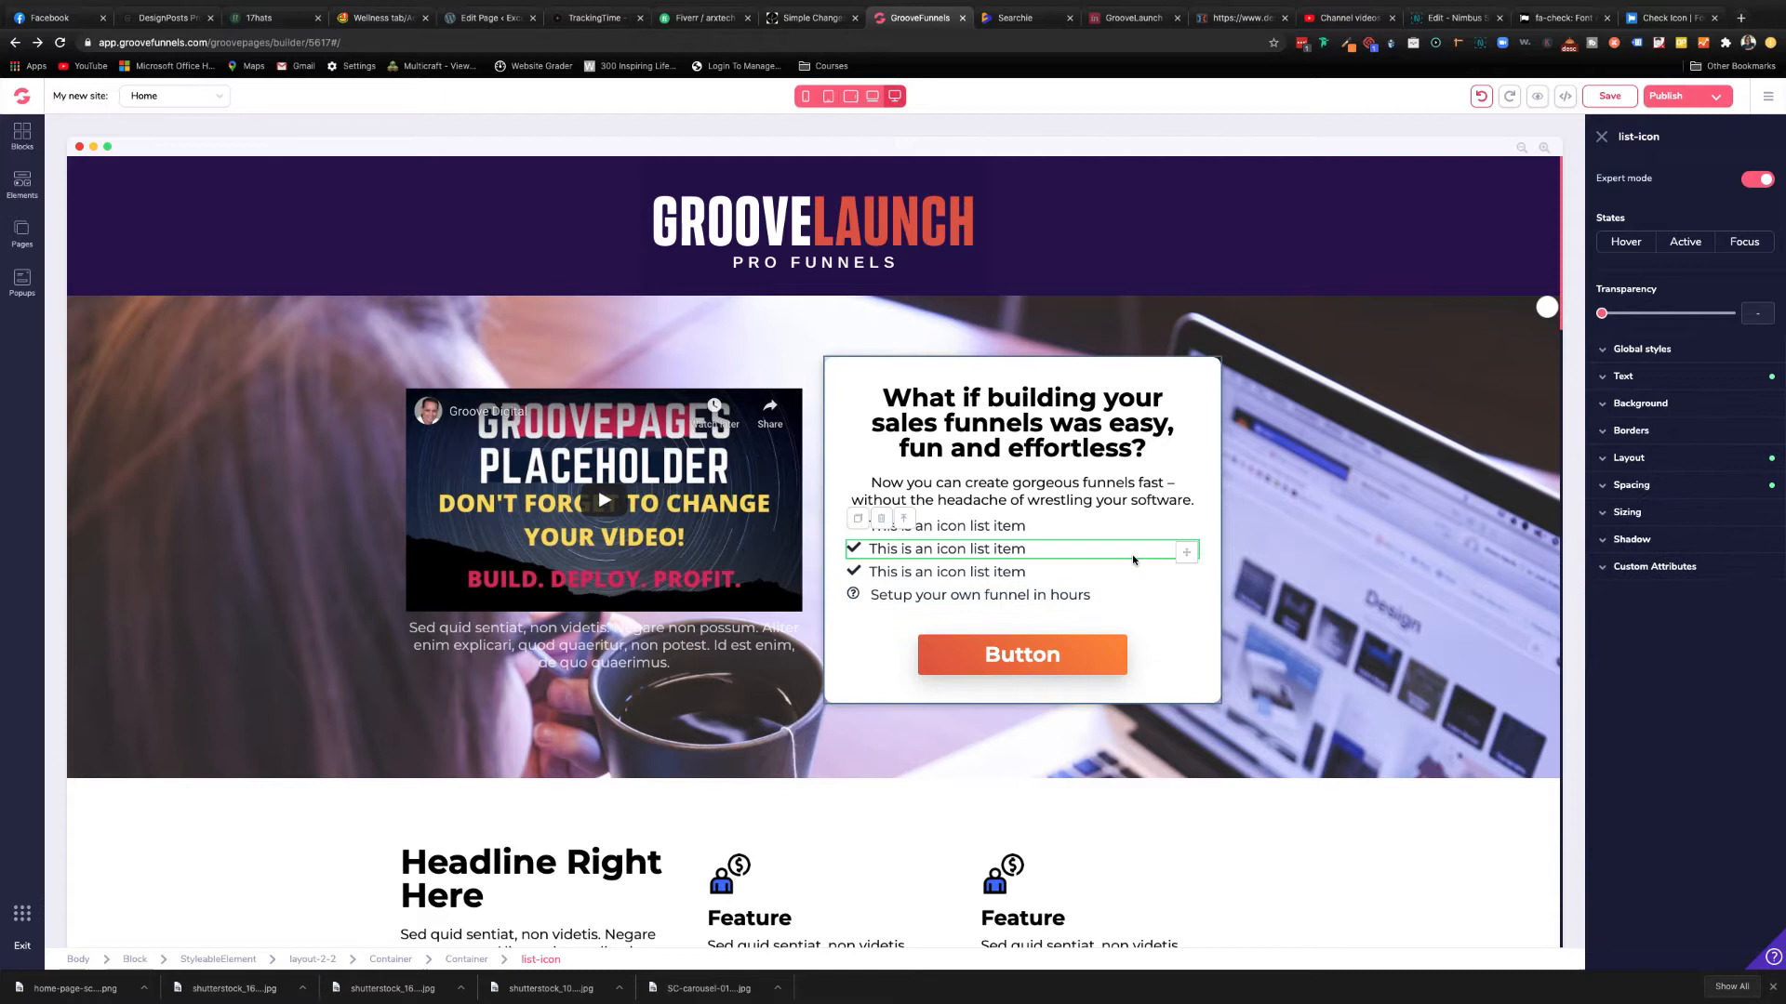
# - Open the custom attributes of the new list item's question-mark icon and examine its class value
pyautogui.click(854, 596)
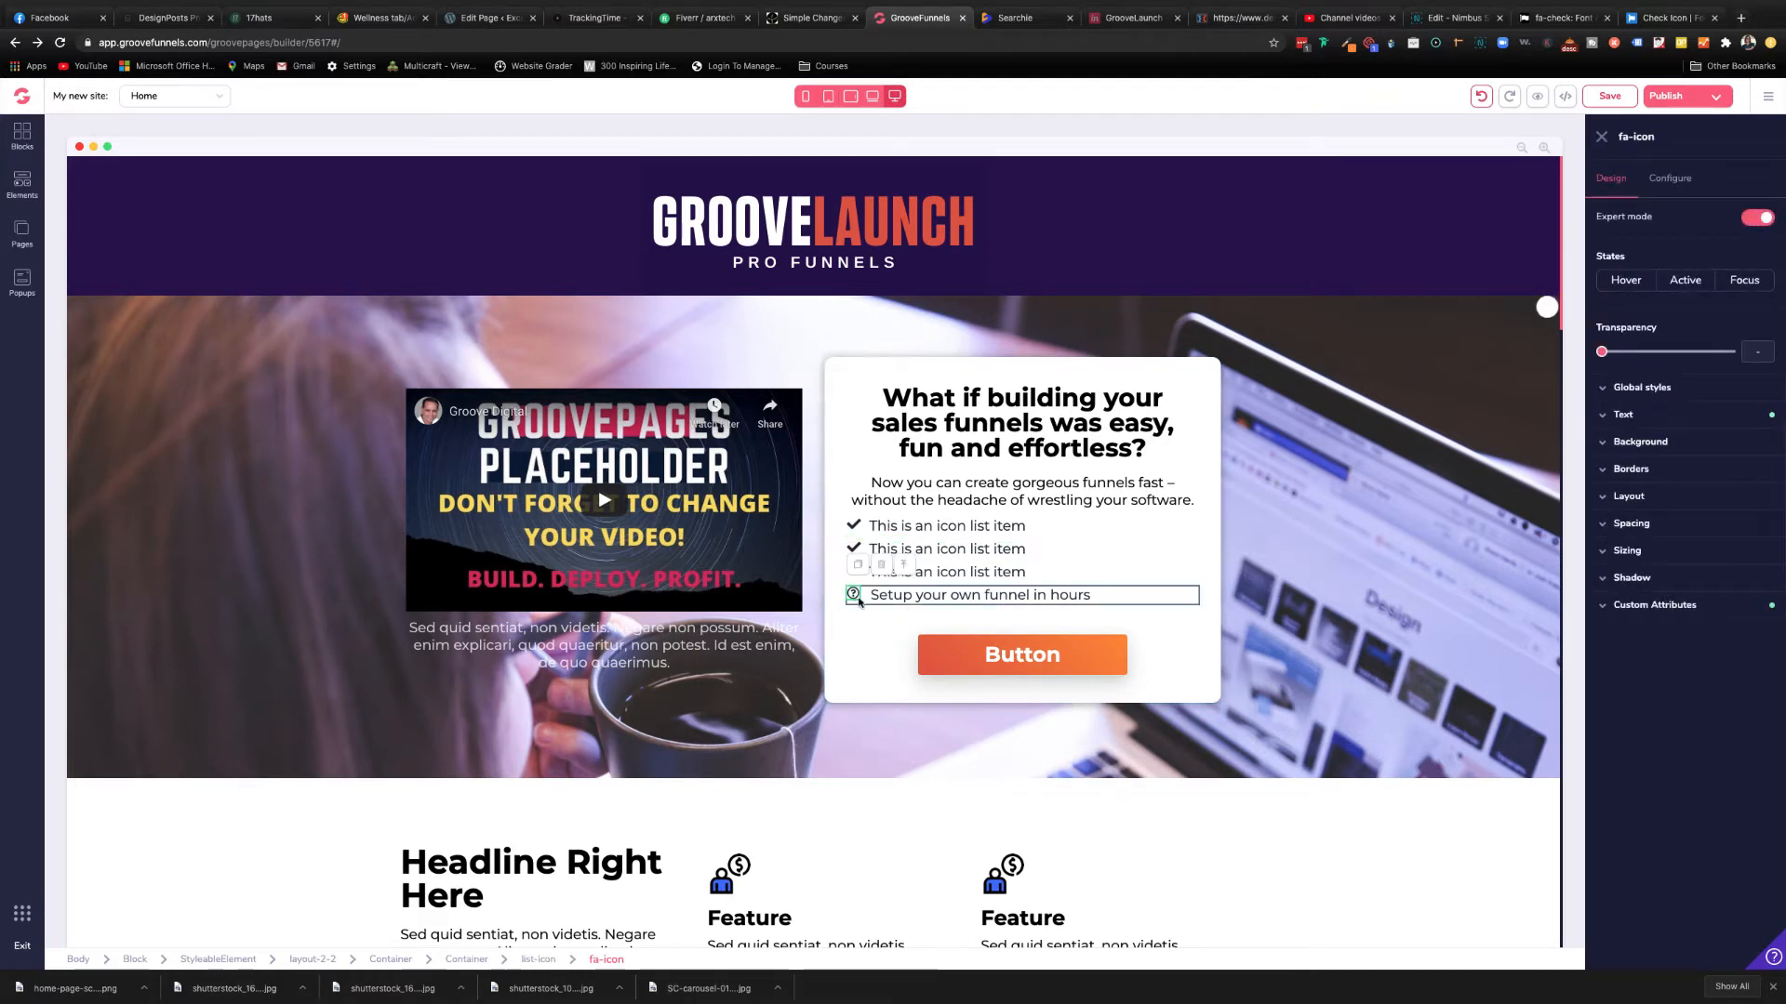
pyautogui.click(1724, 610)
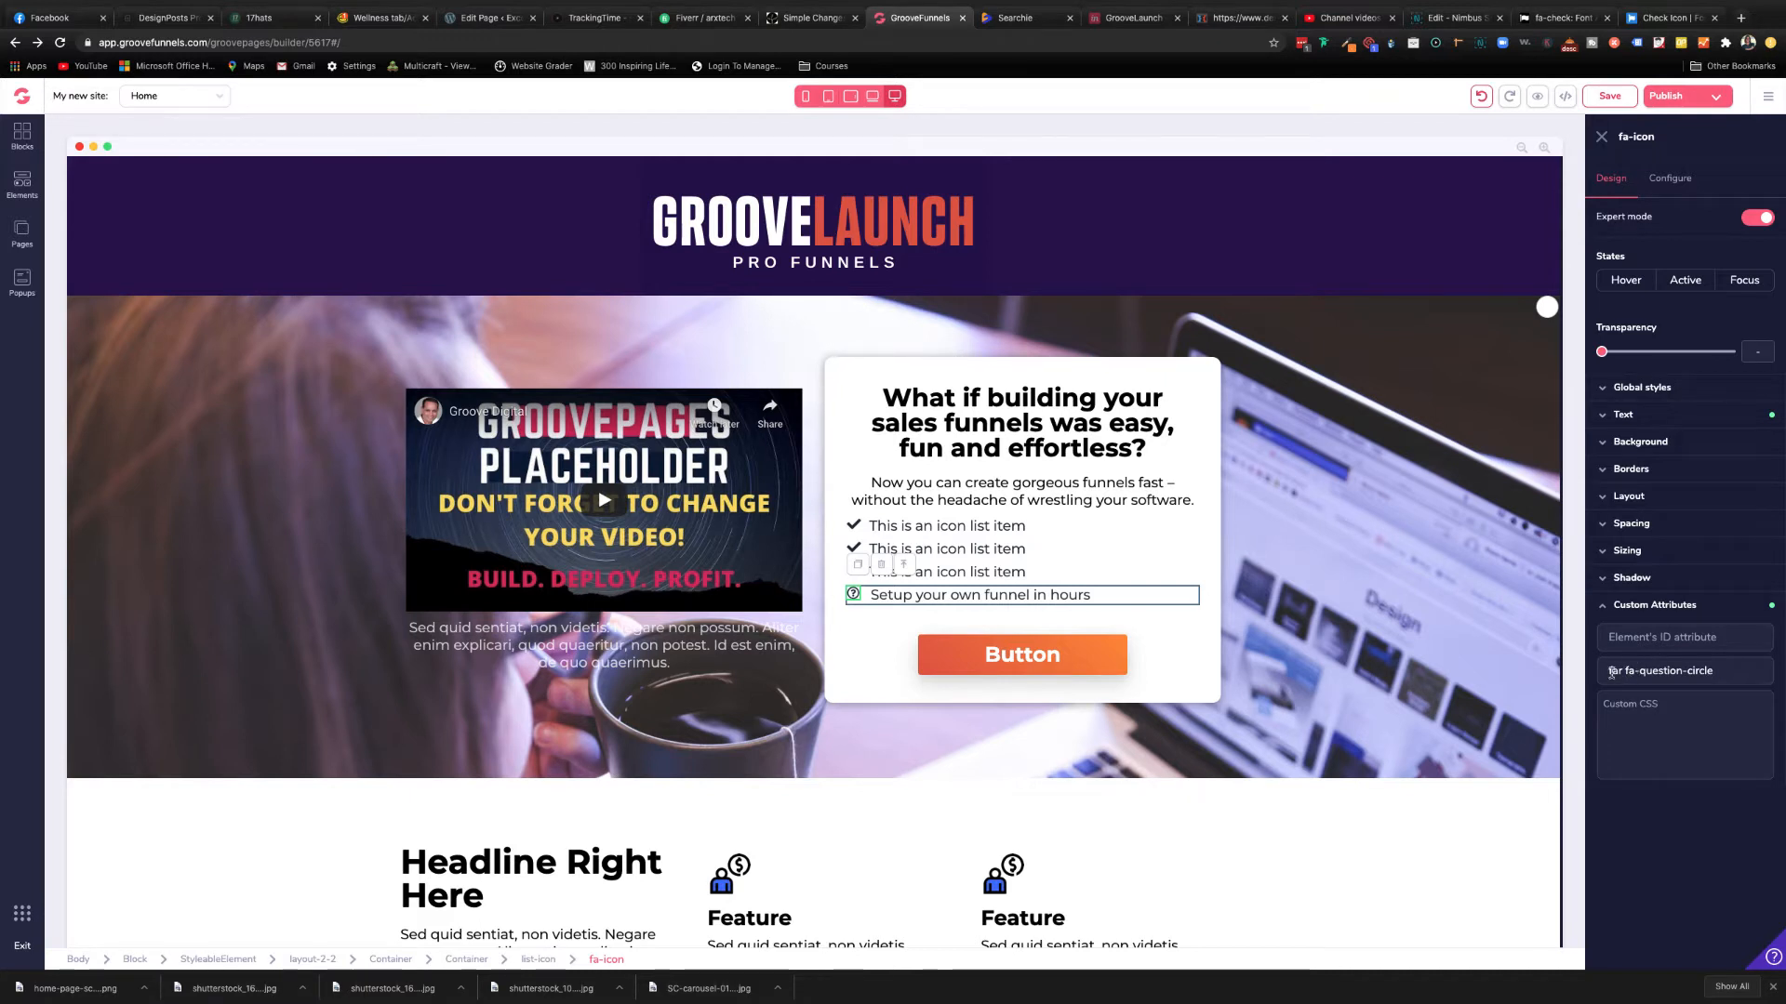
pyautogui.moveTo(1608, 672); pyautogui.dragTo(1734, 674)
pyautogui.click(1740, 674)
pyautogui.click(1621, 670)
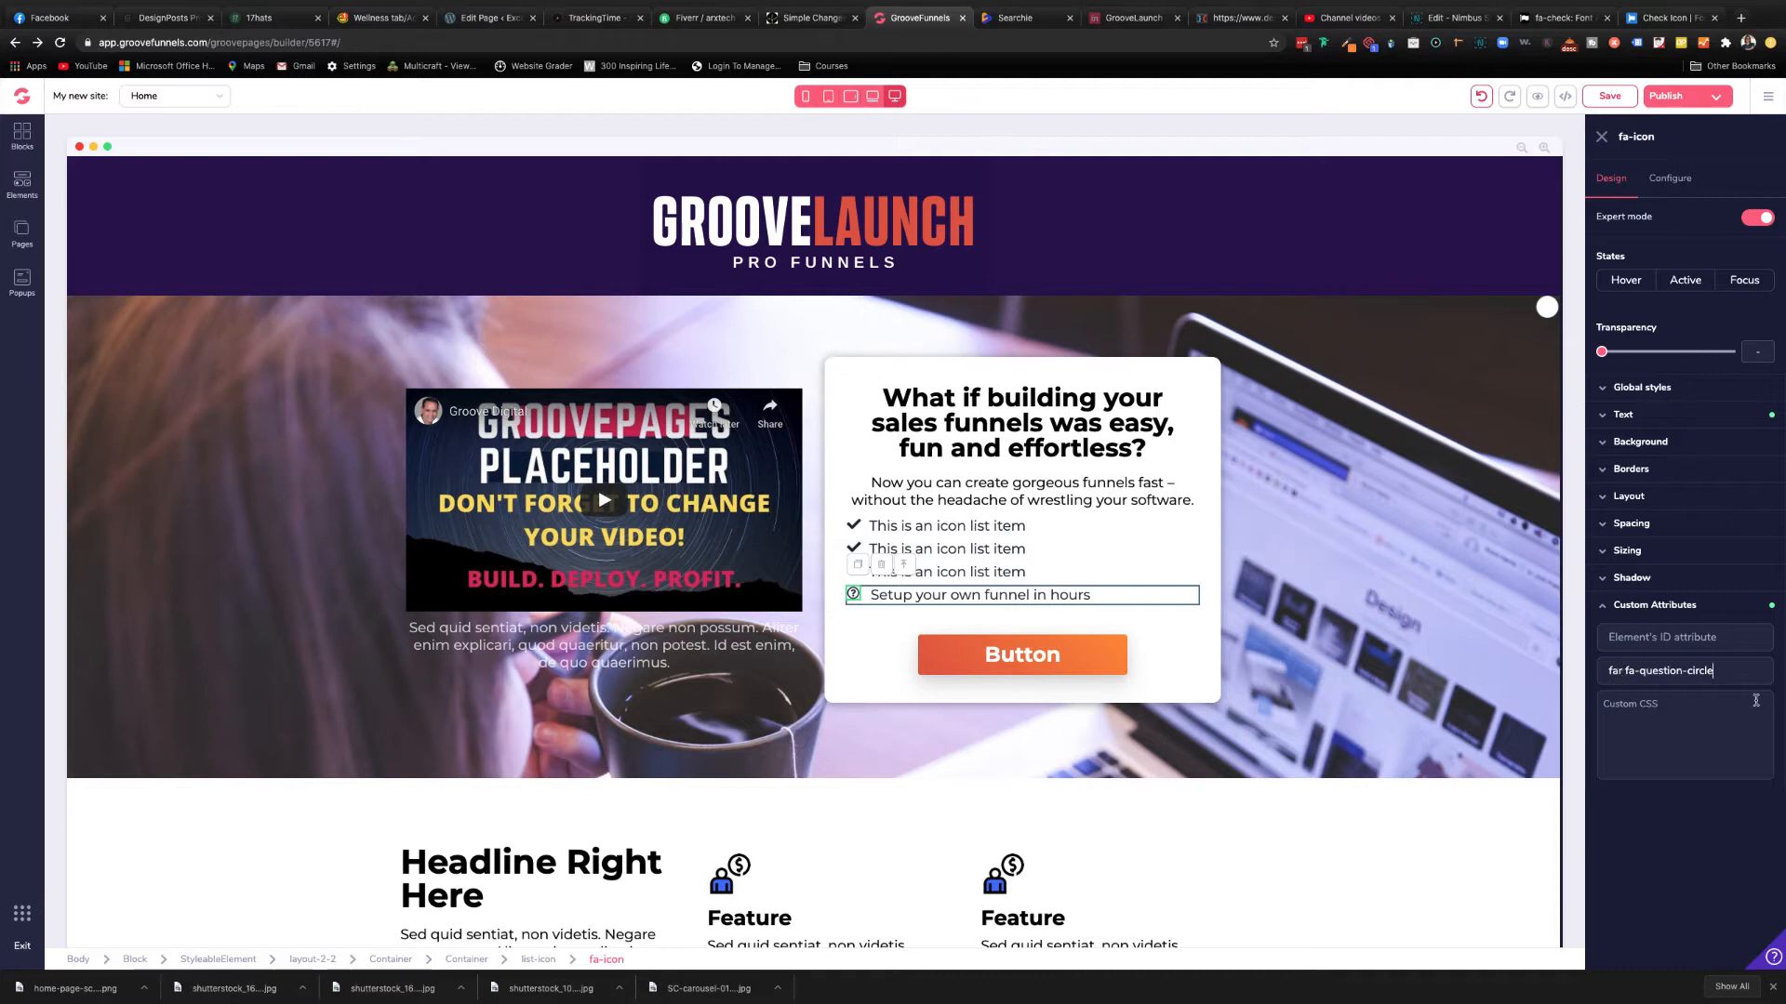
pyautogui.write('r')
# - Switch to the Font Awesome site, find the solid check icon by searching for "check", and copy its HTML
pyautogui.click(1659, 18)
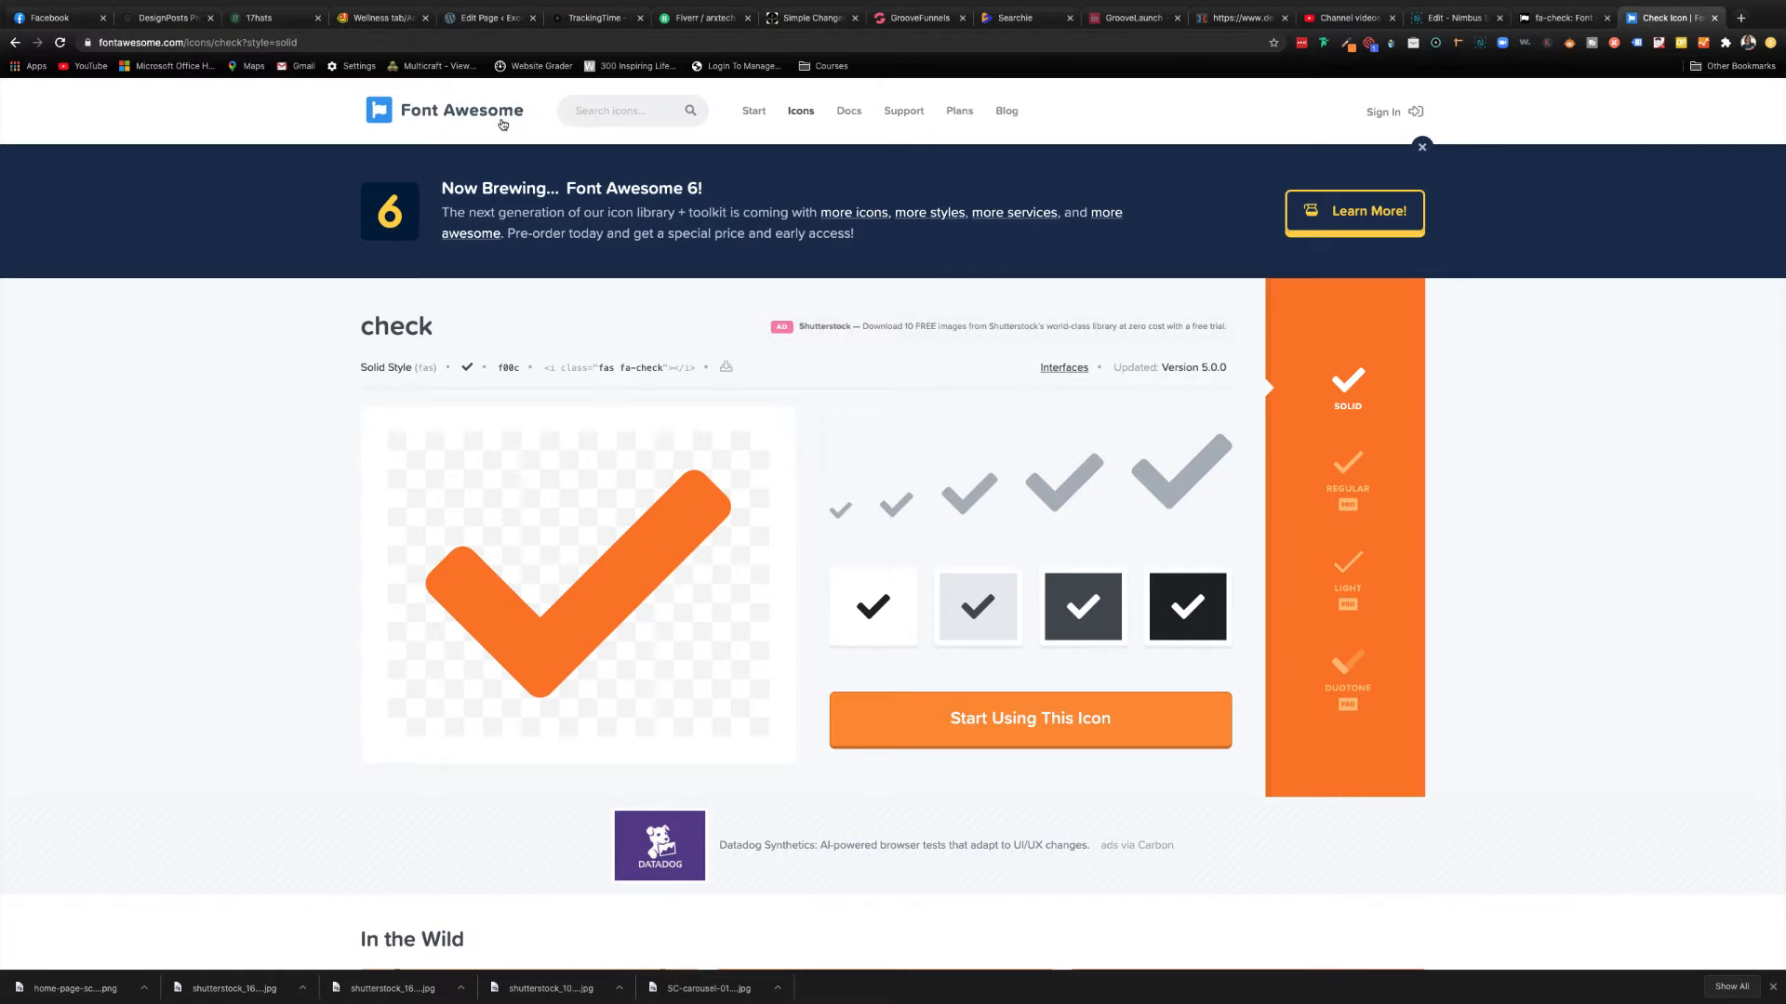
pyautogui.click(452, 115)
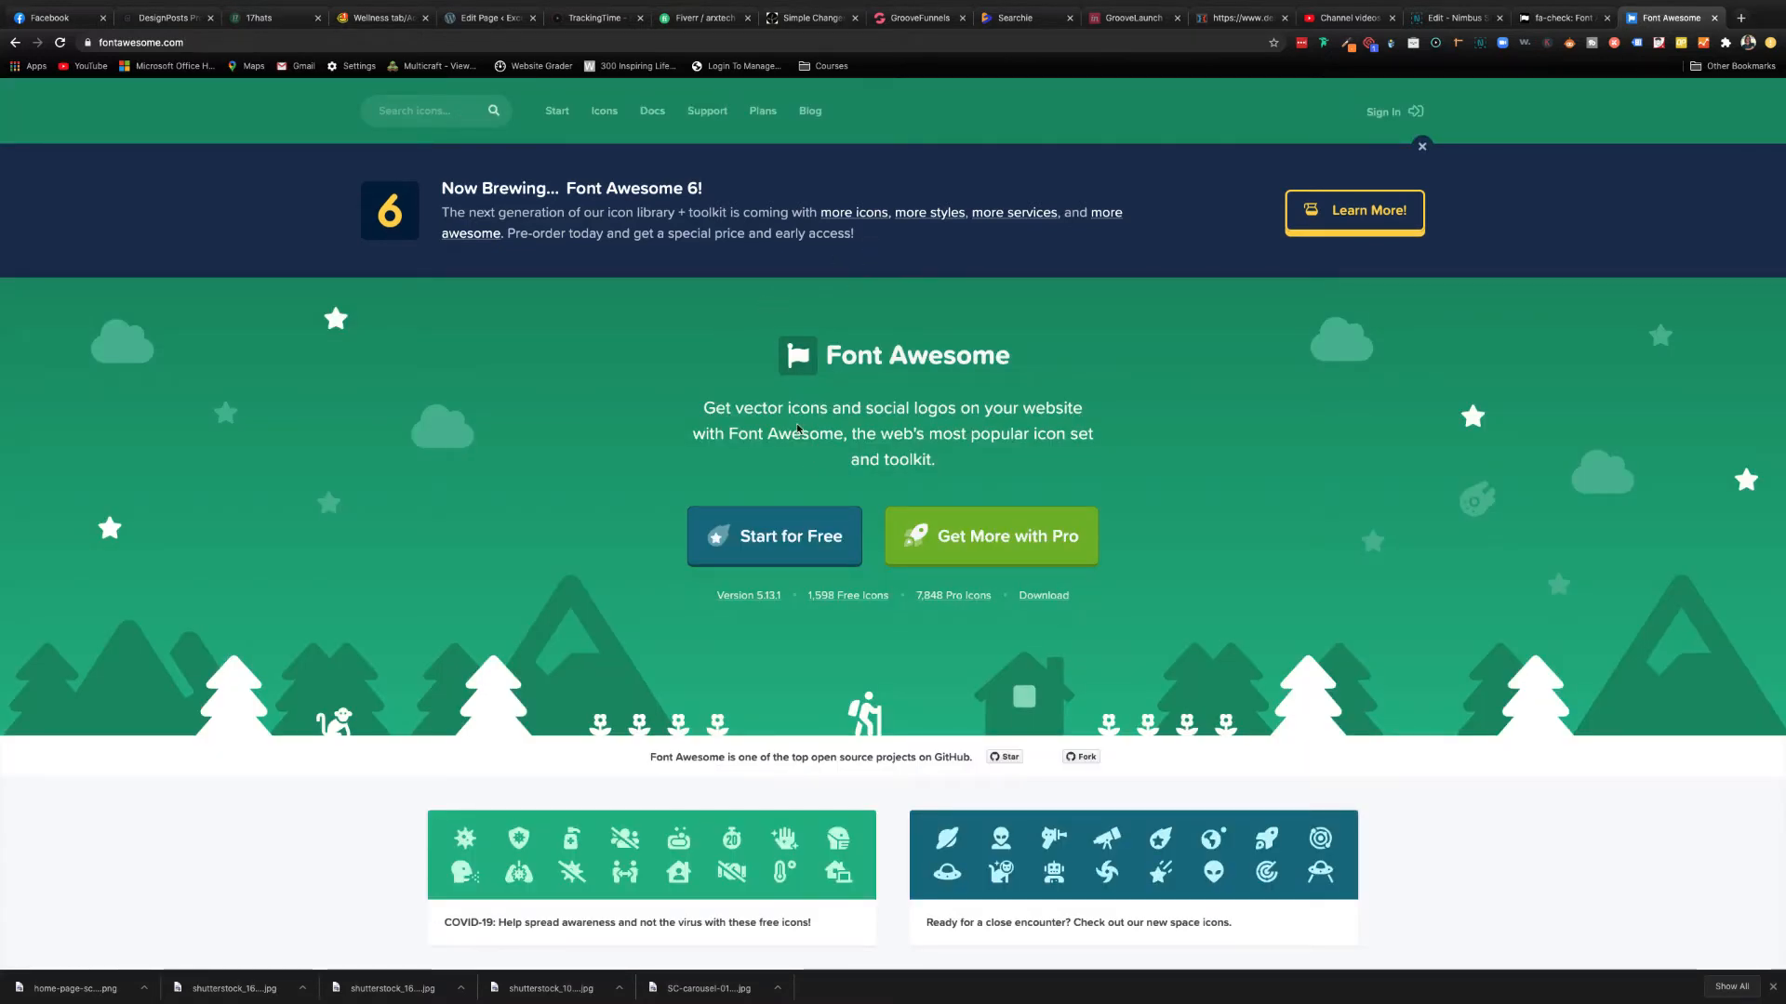
pyautogui.click(603, 110)
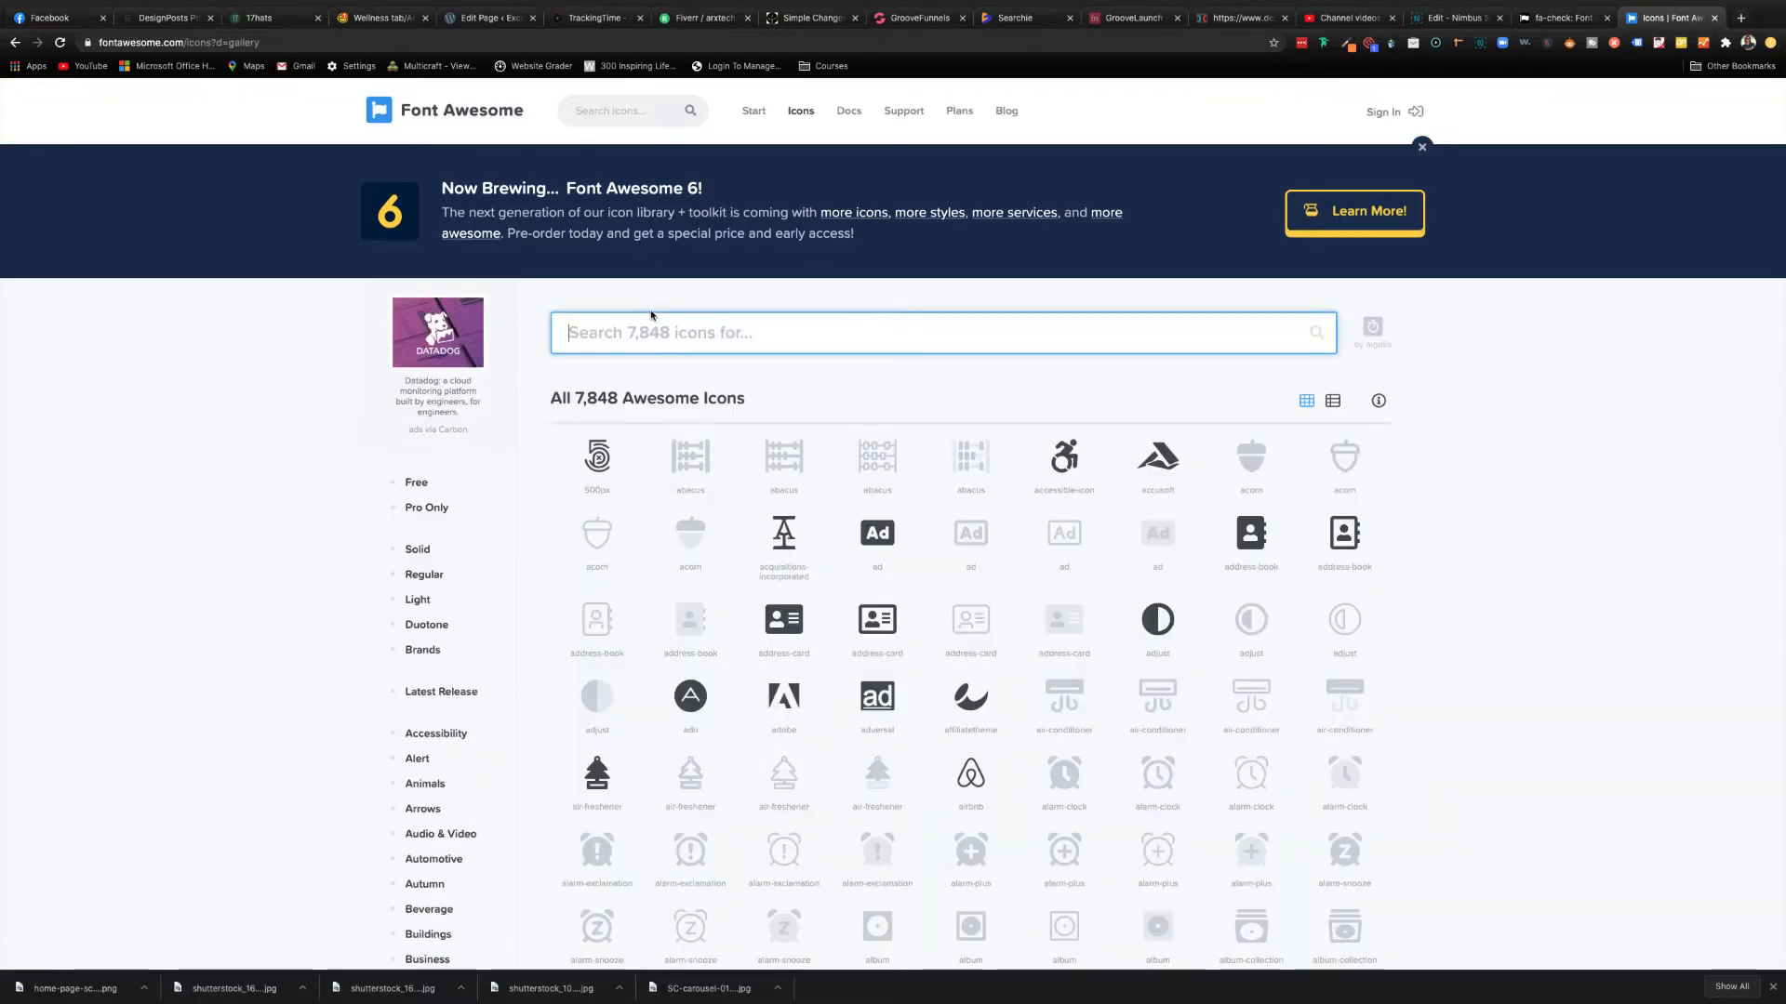
pyautogui.write('check')
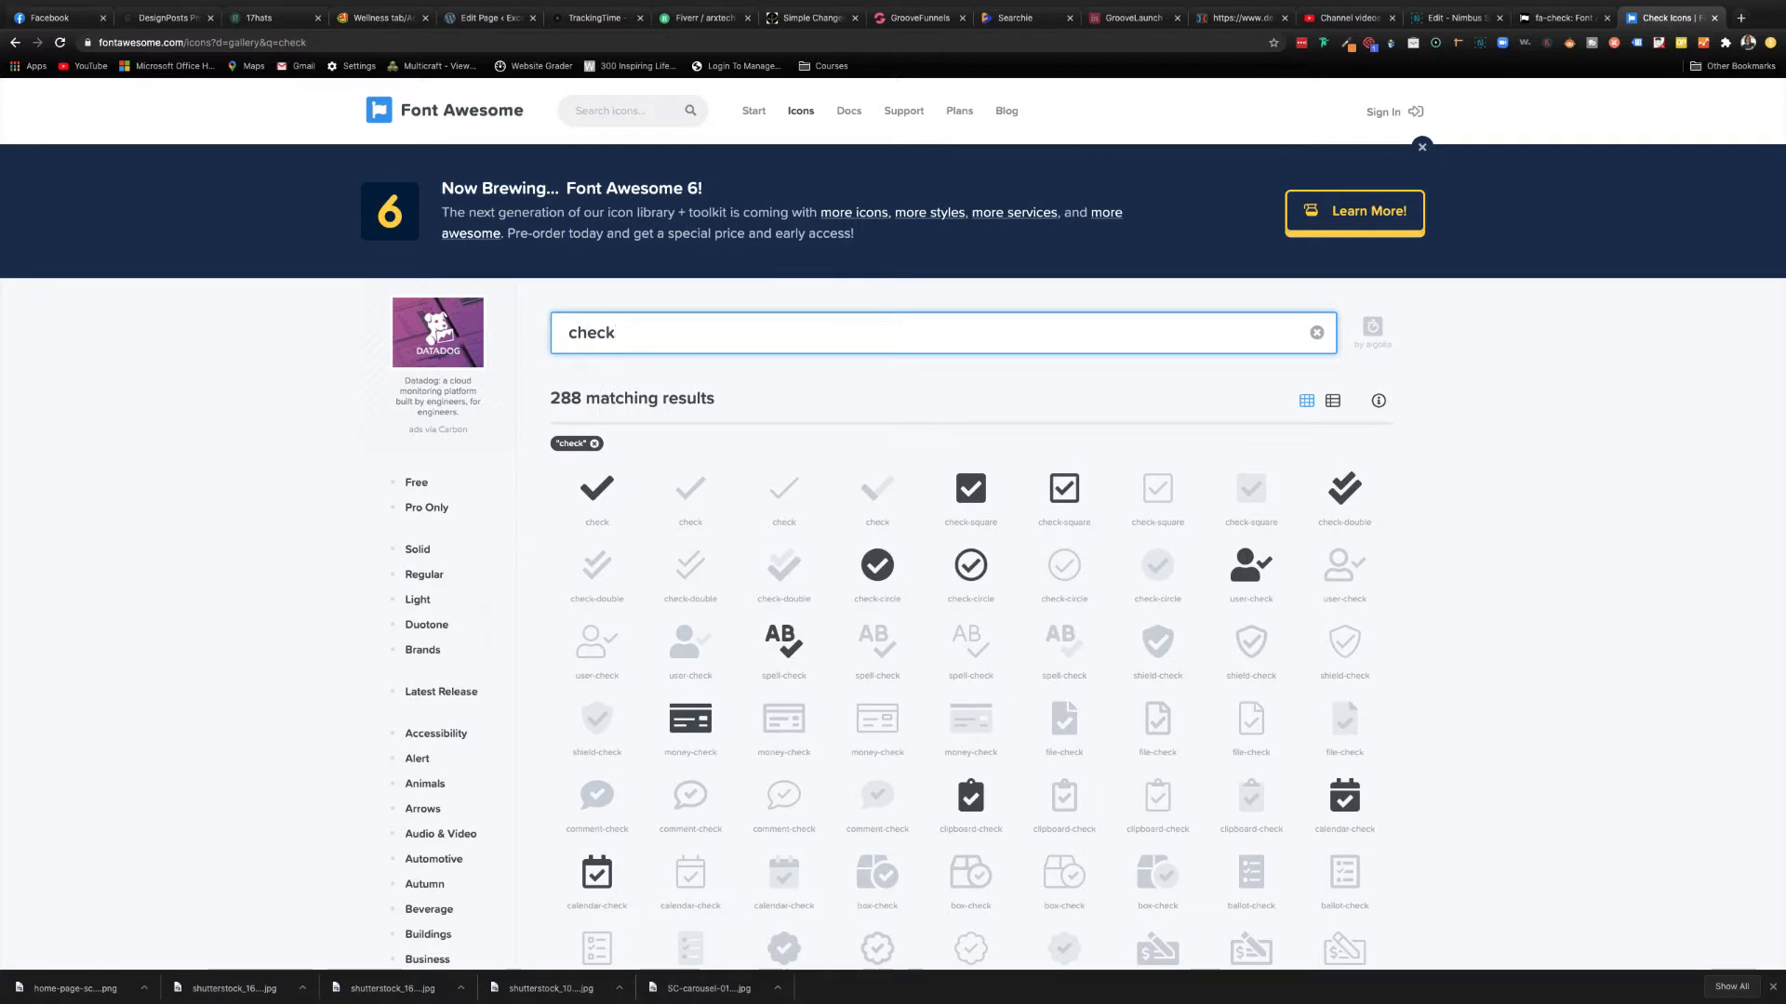
pyautogui.click(603, 493)
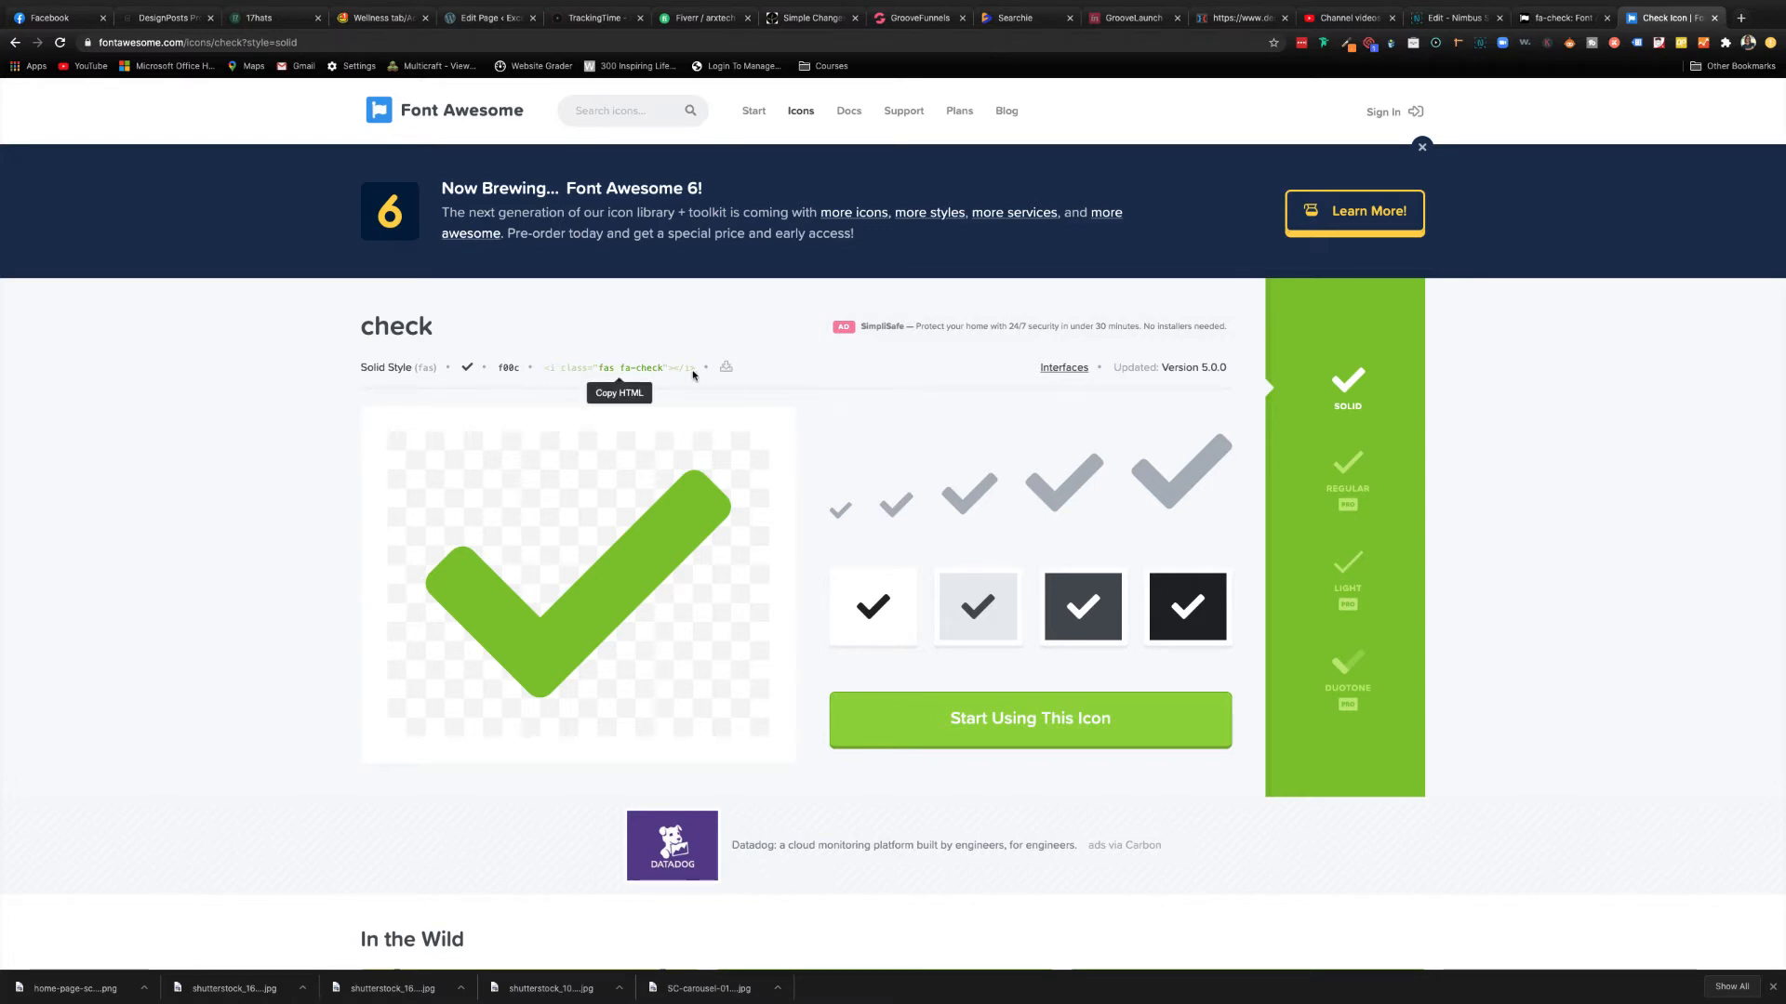
pyautogui.click(621, 379)
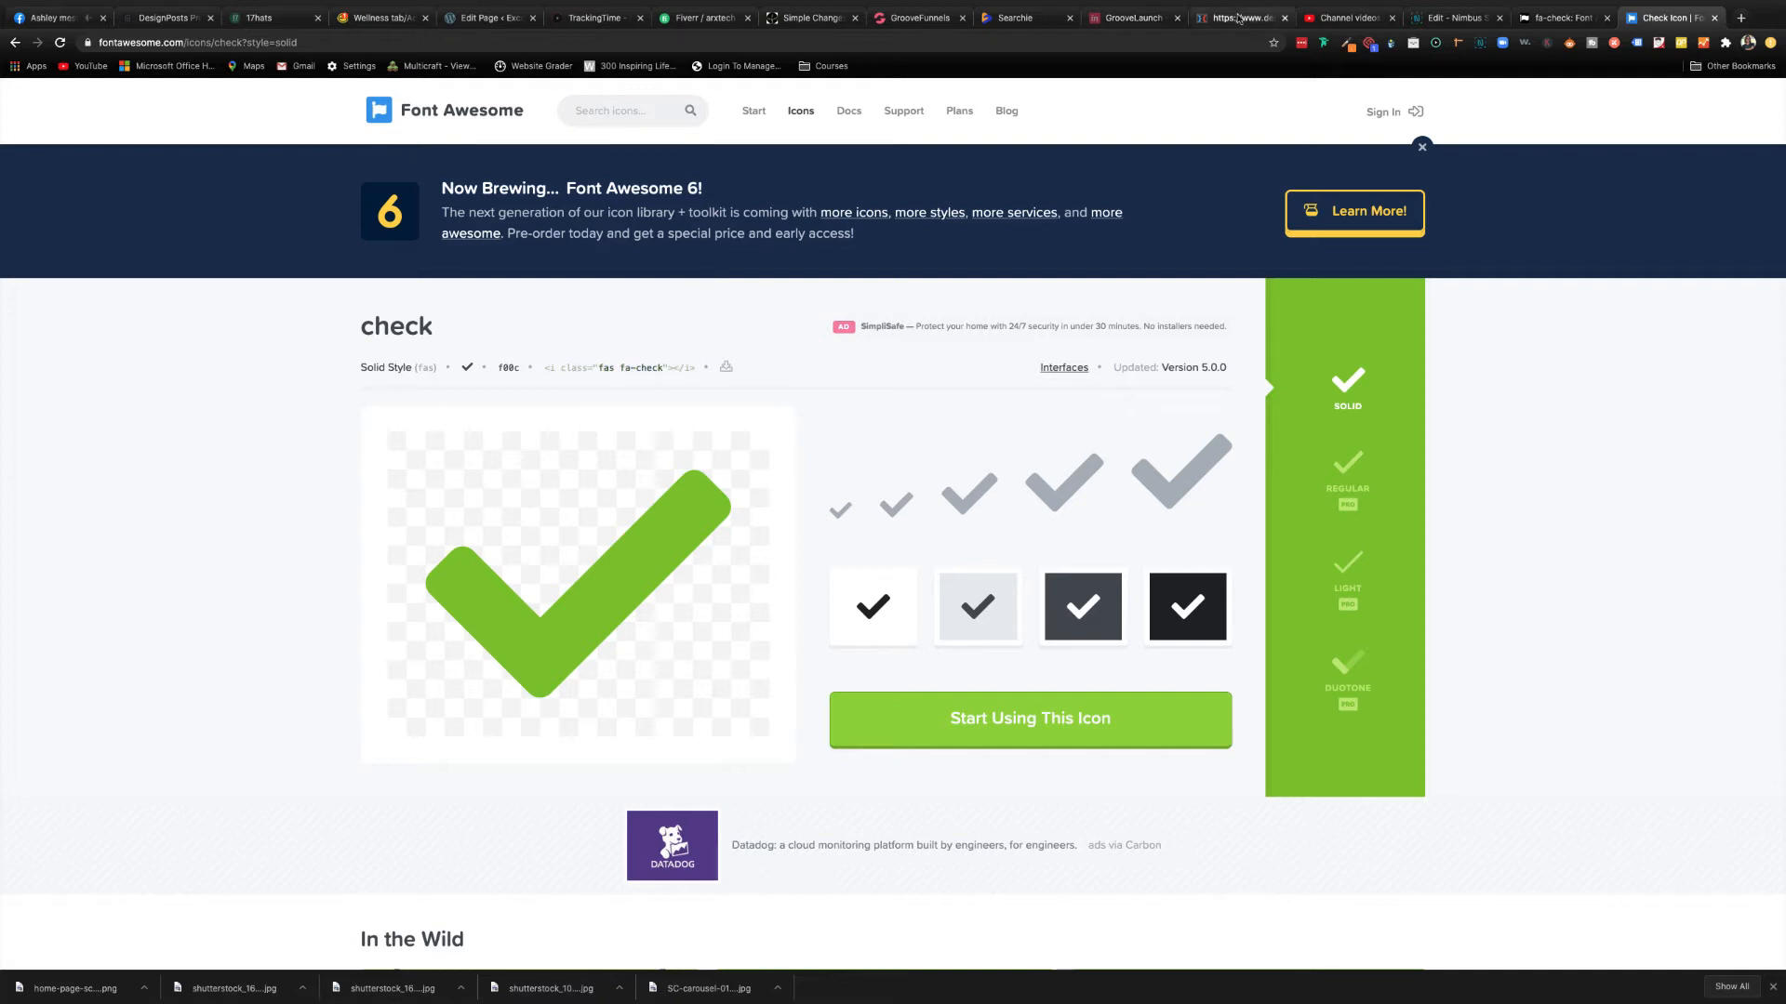
# - Return to the GroovePages builder and change the new list item's icon class to "fas fa-check"
pyautogui.click(921, 17)
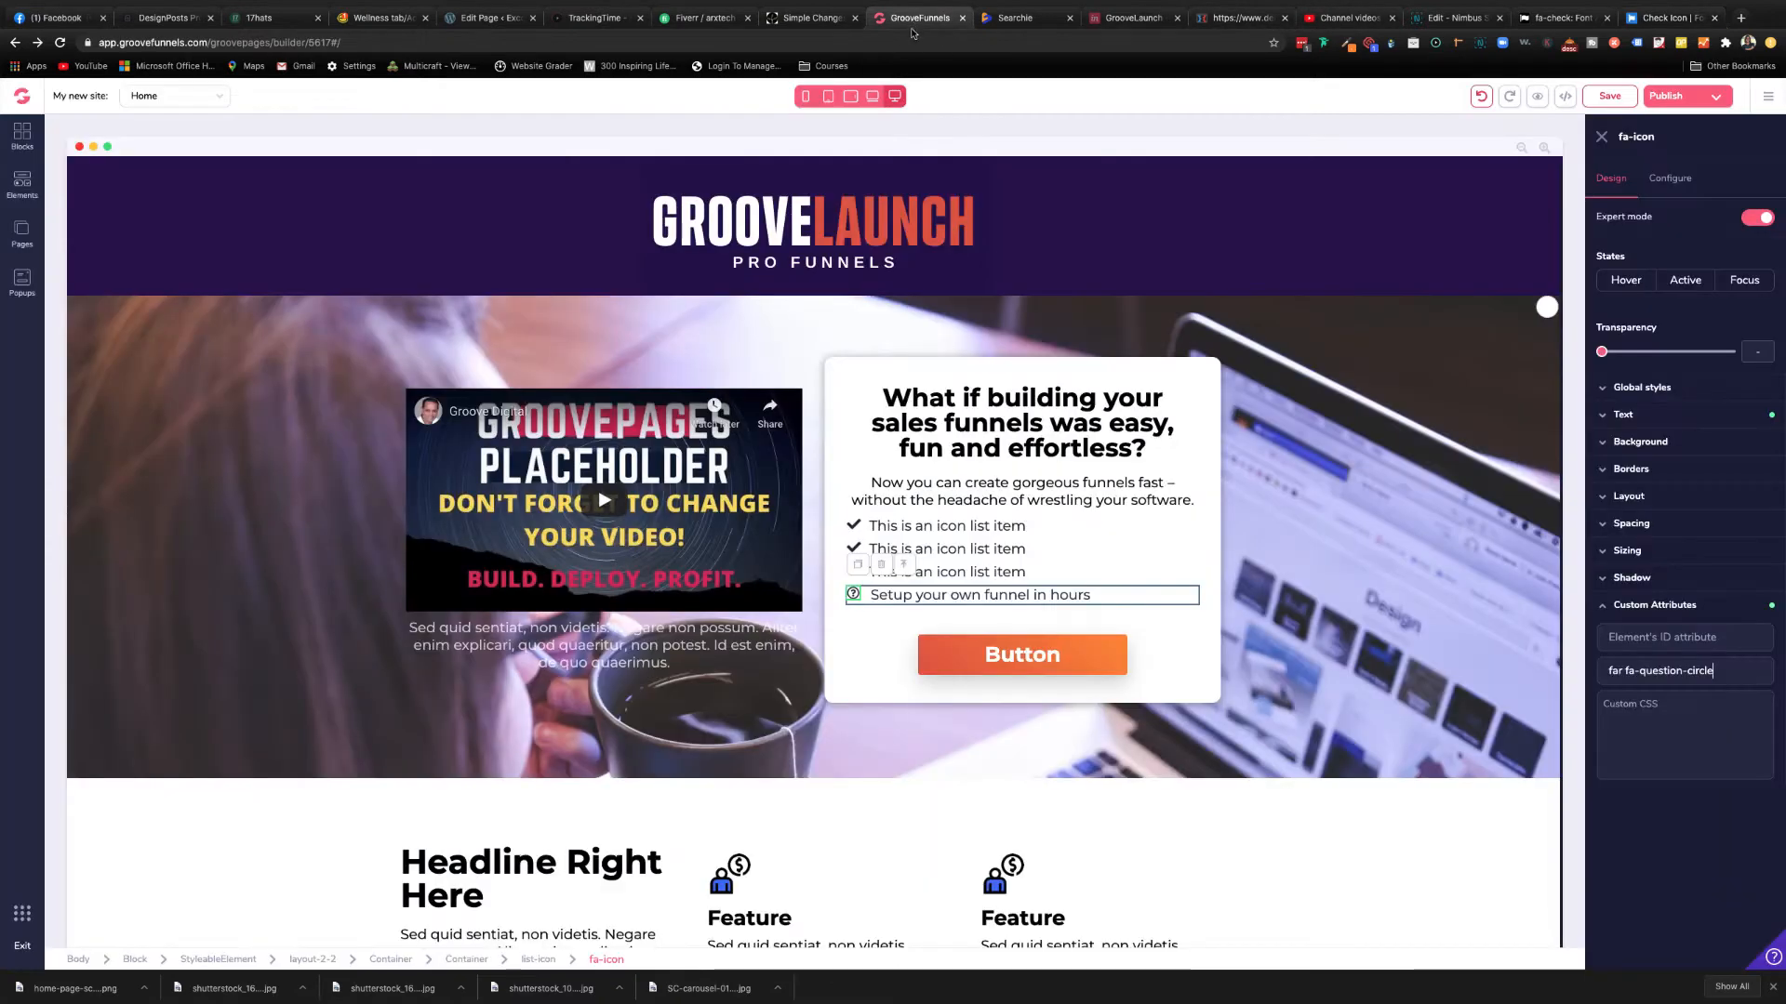
pyautogui.click(1621, 671)
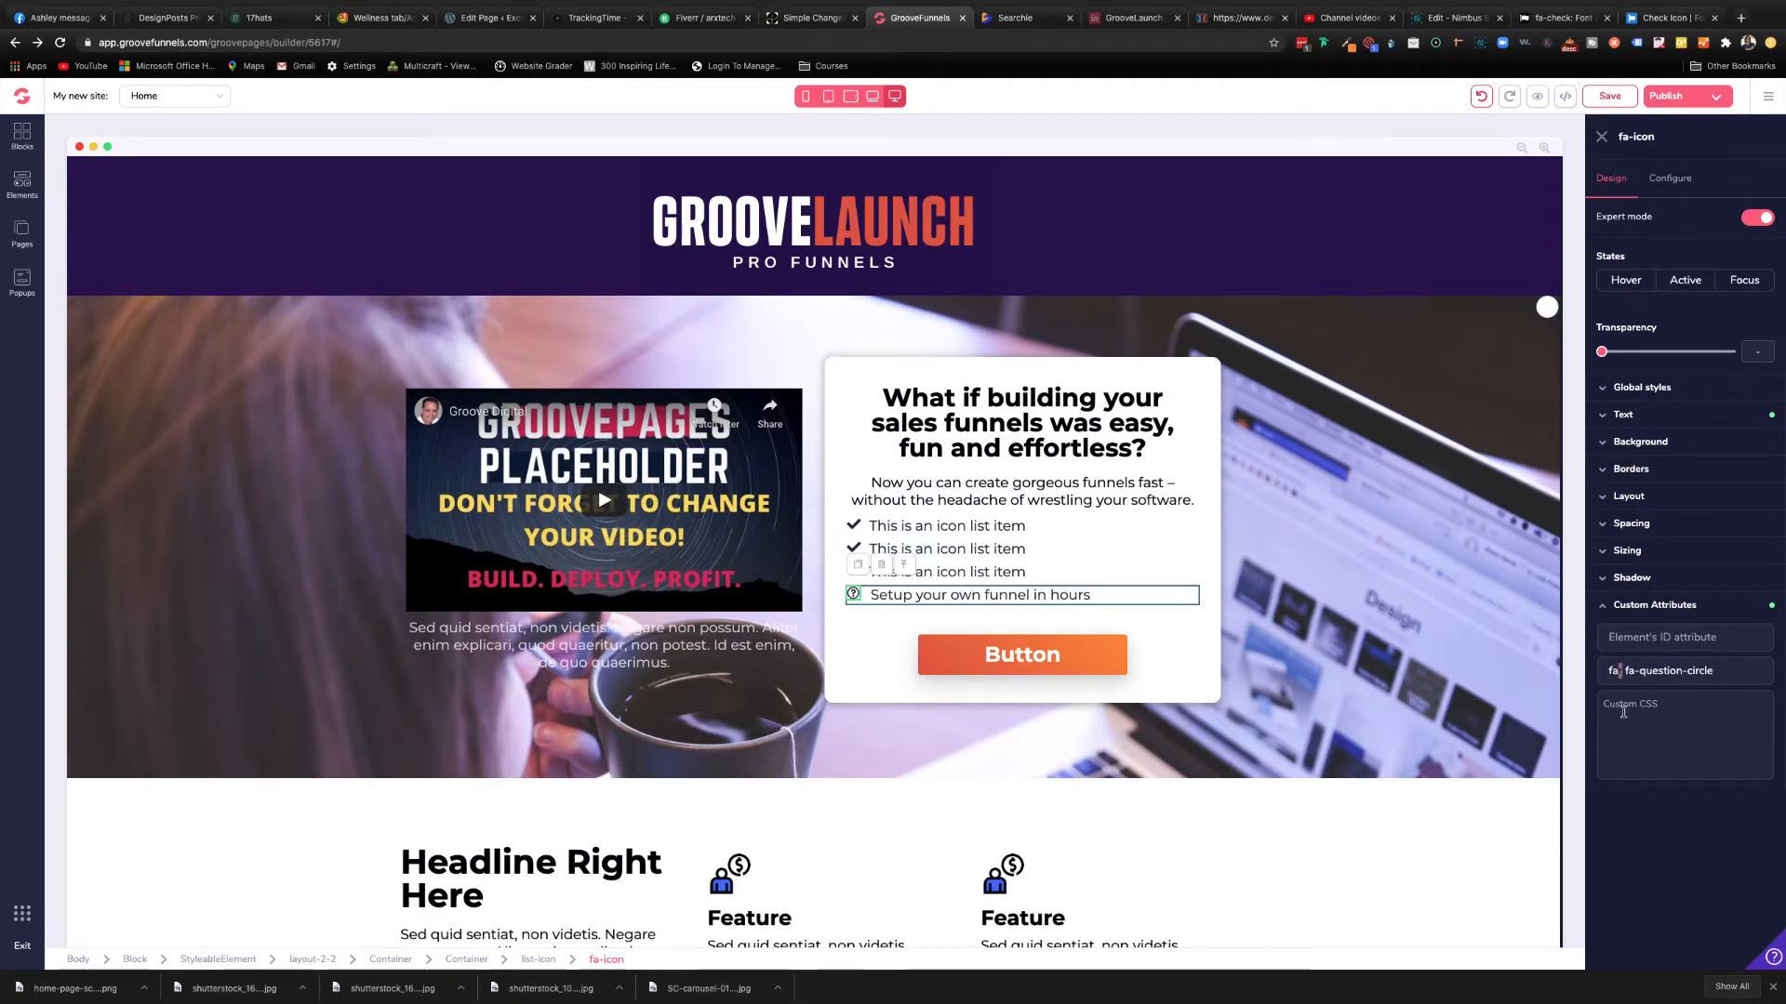
pyautogui.write('s')
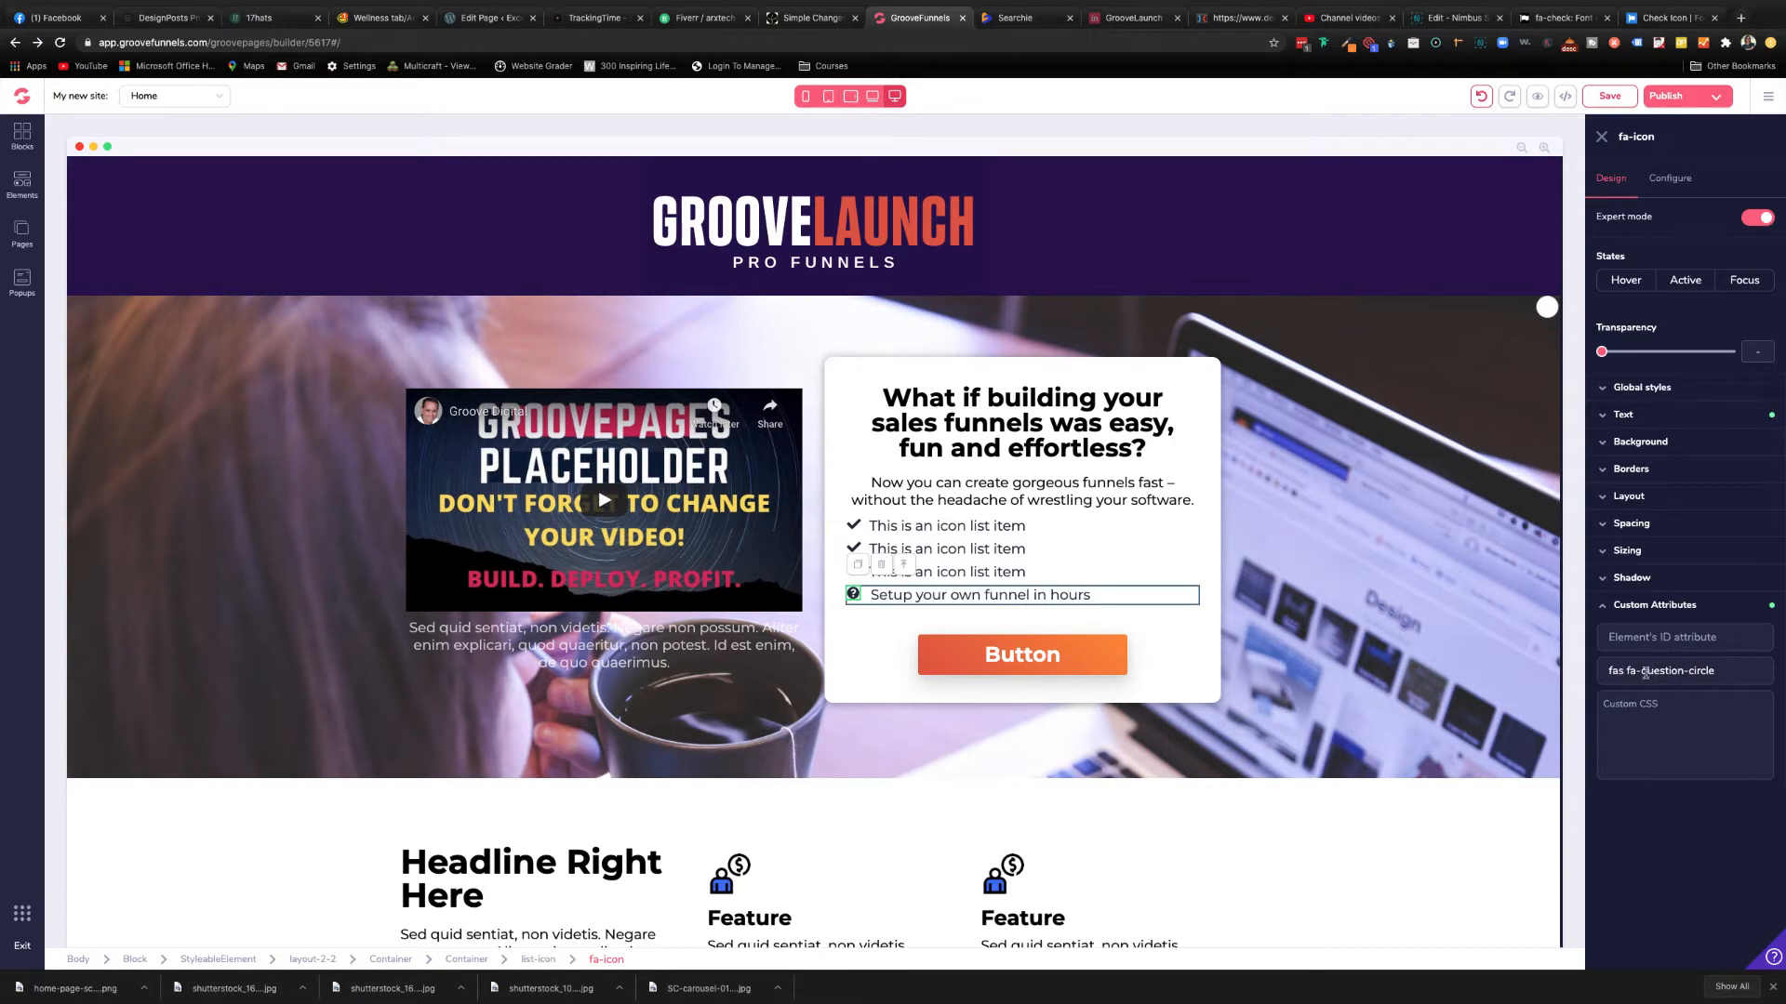
pyautogui.moveTo(1639, 672); pyautogui.dragTo(1716, 671)
pyautogui.write('check')
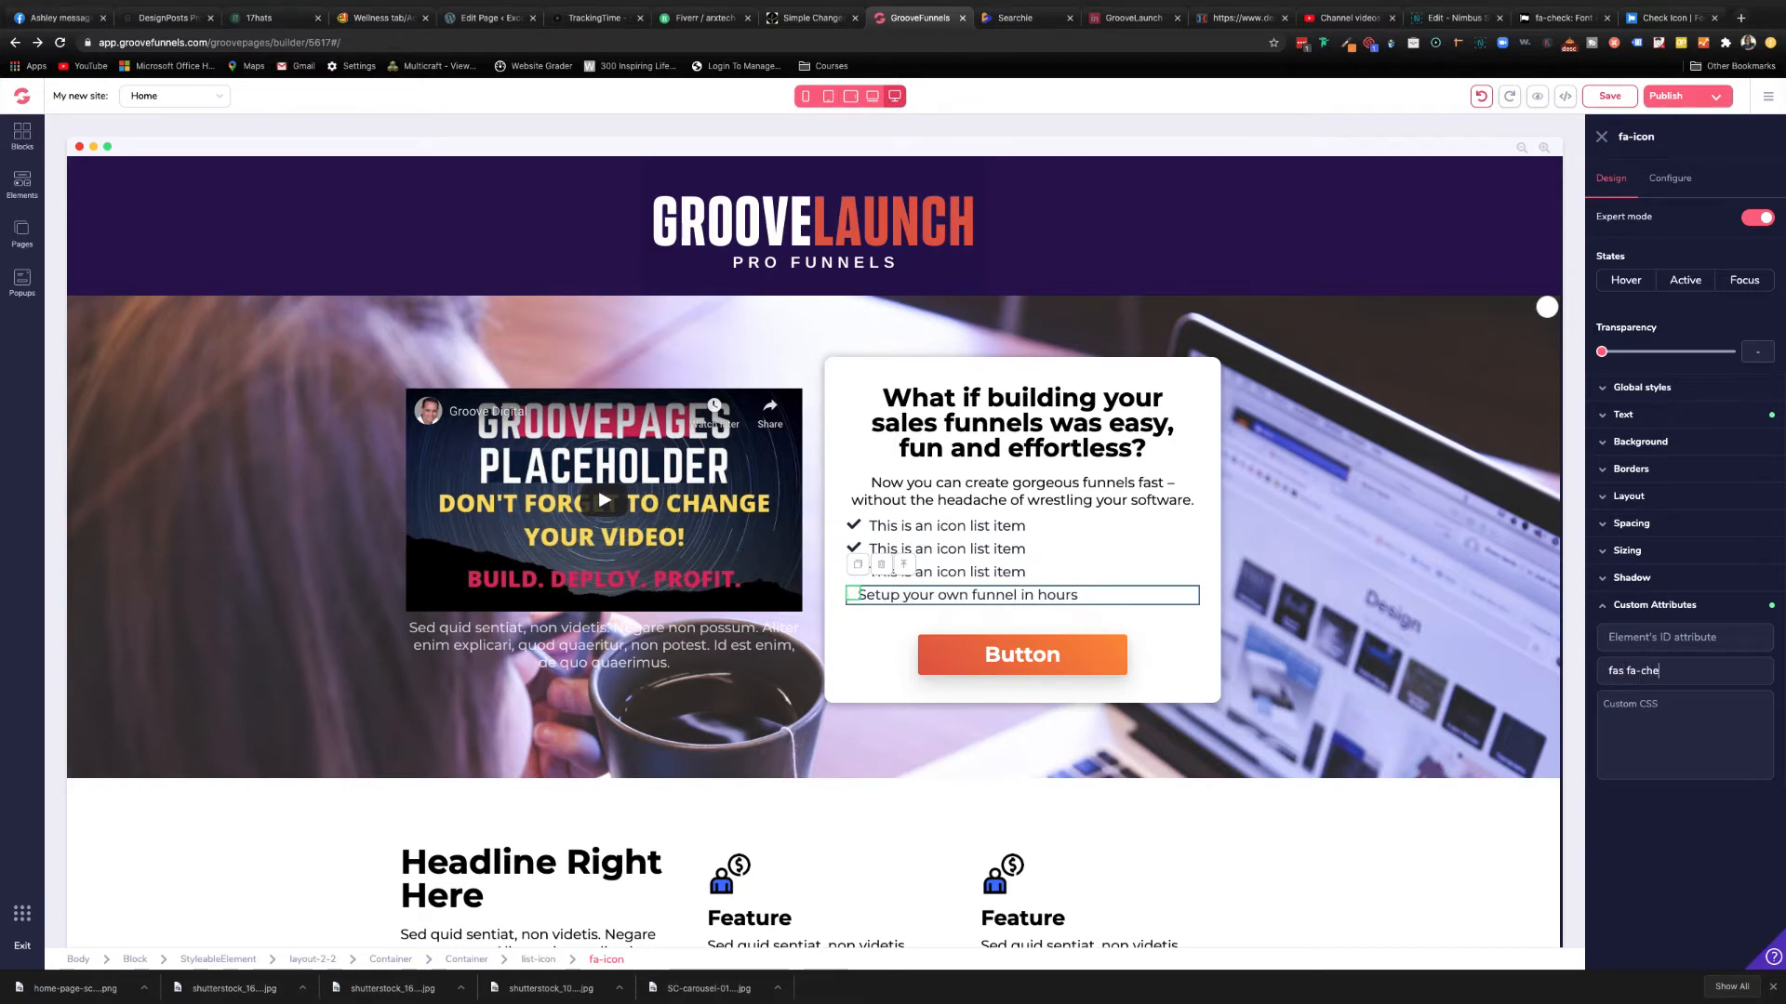
pyautogui.click(1741, 706)
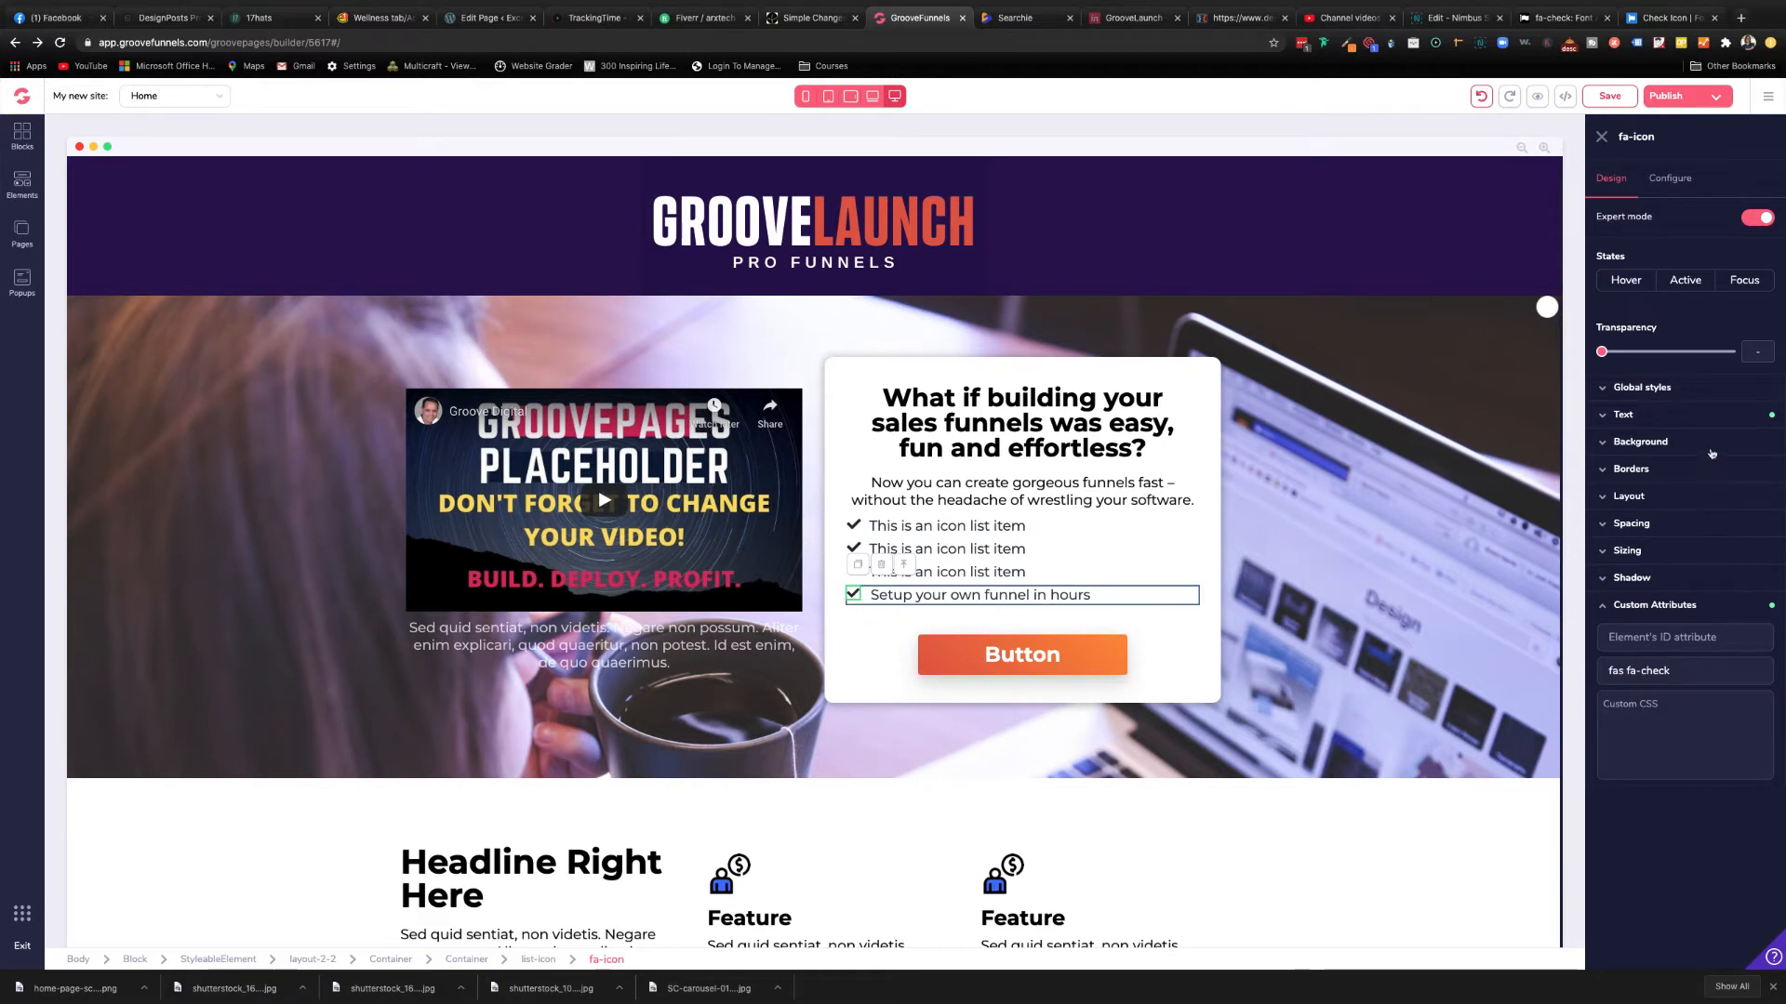
# - Set the new check icon's size to 1.5rem and its colour to purple #7B53B0
pyautogui.click(1707, 416)
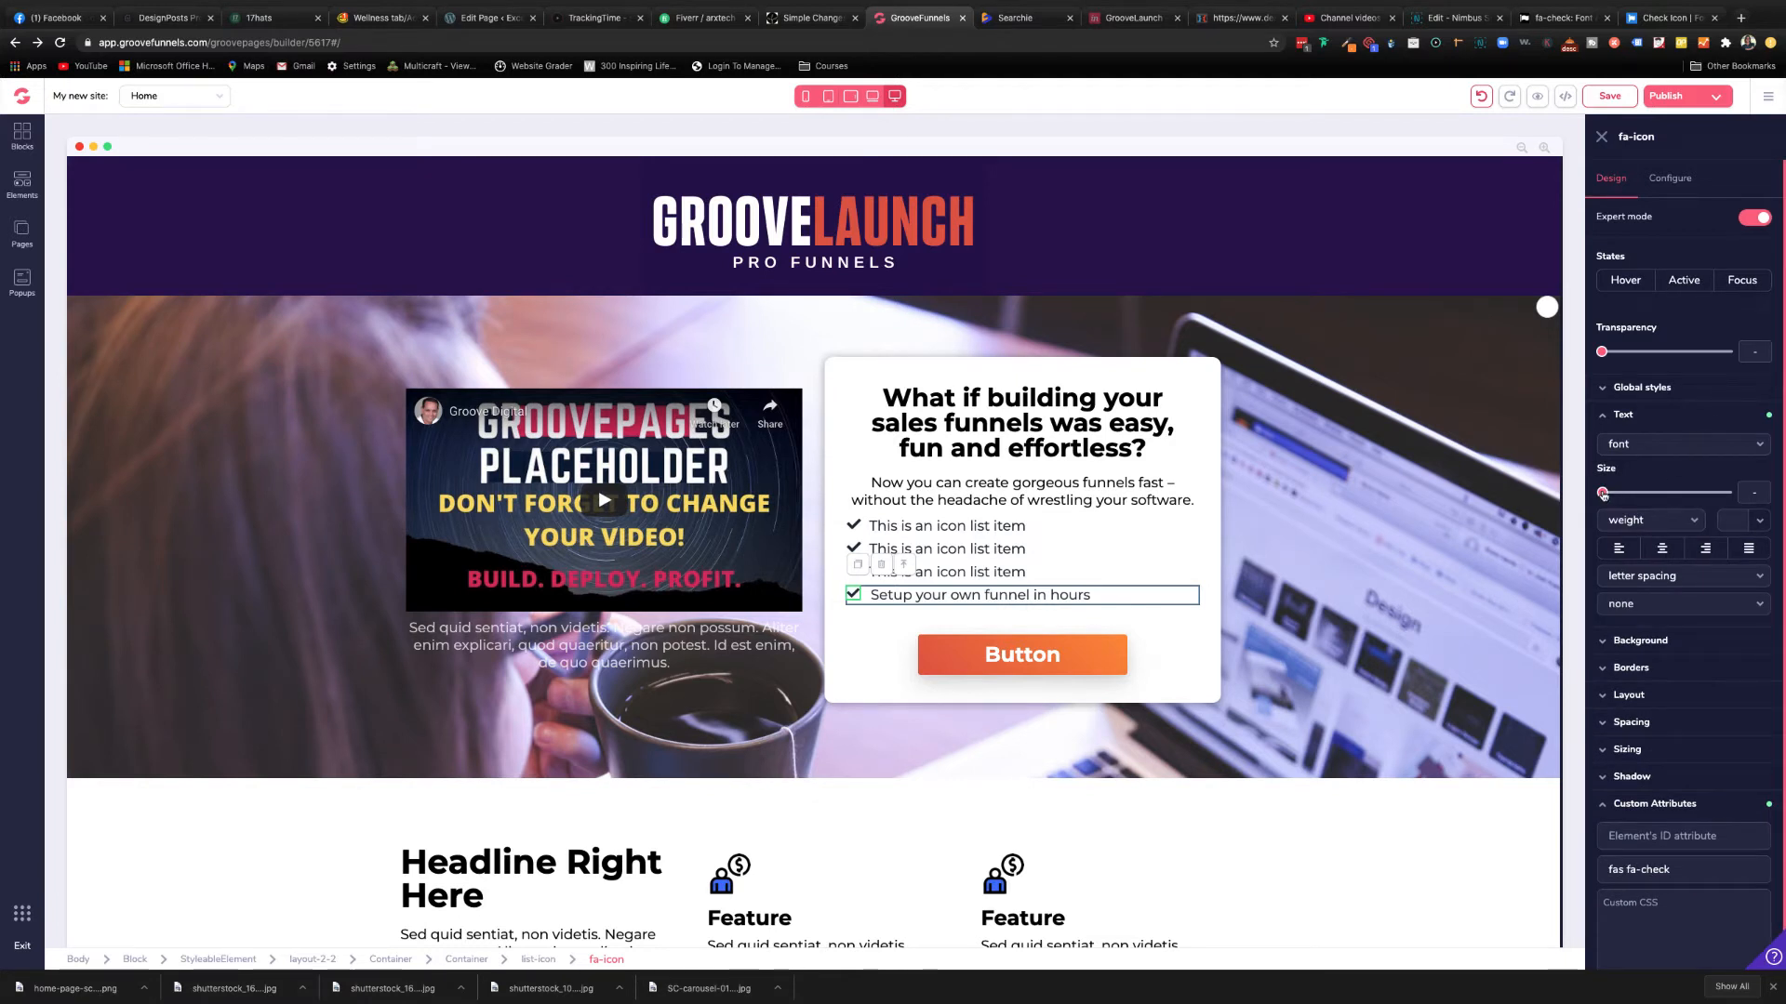
pyautogui.moveTo(1607, 496); pyautogui.dragTo(1662, 495)
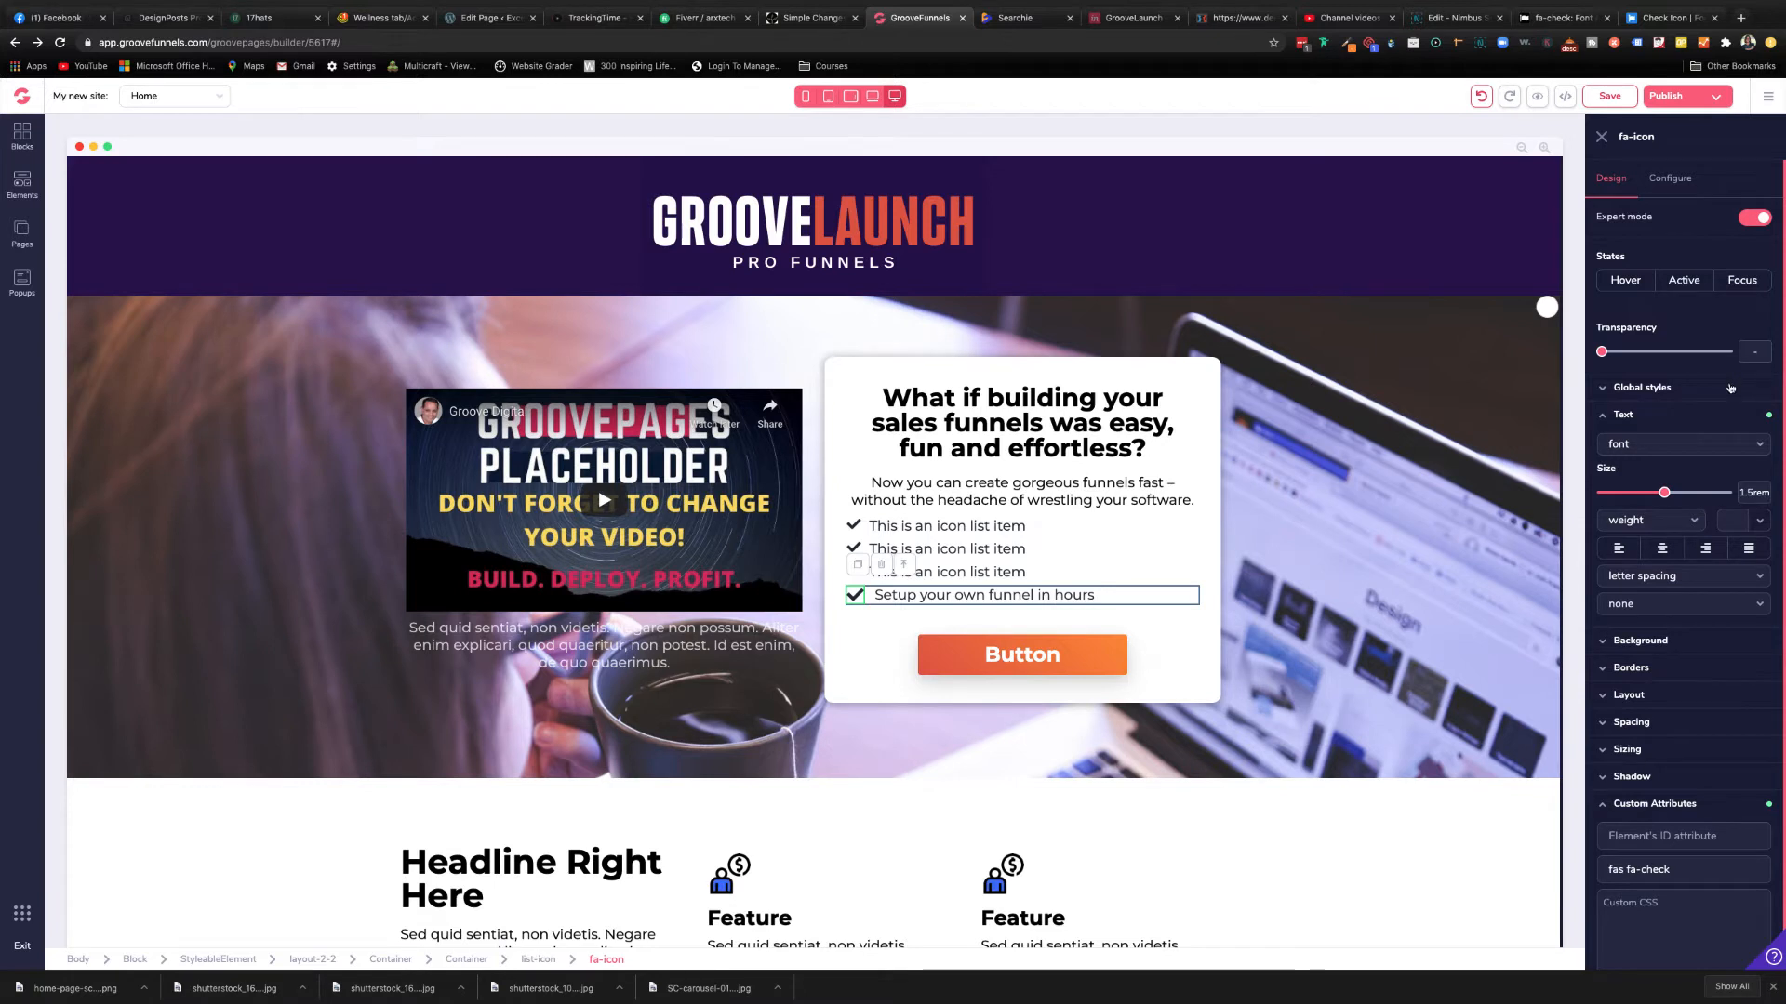
pyautogui.click(1733, 521)
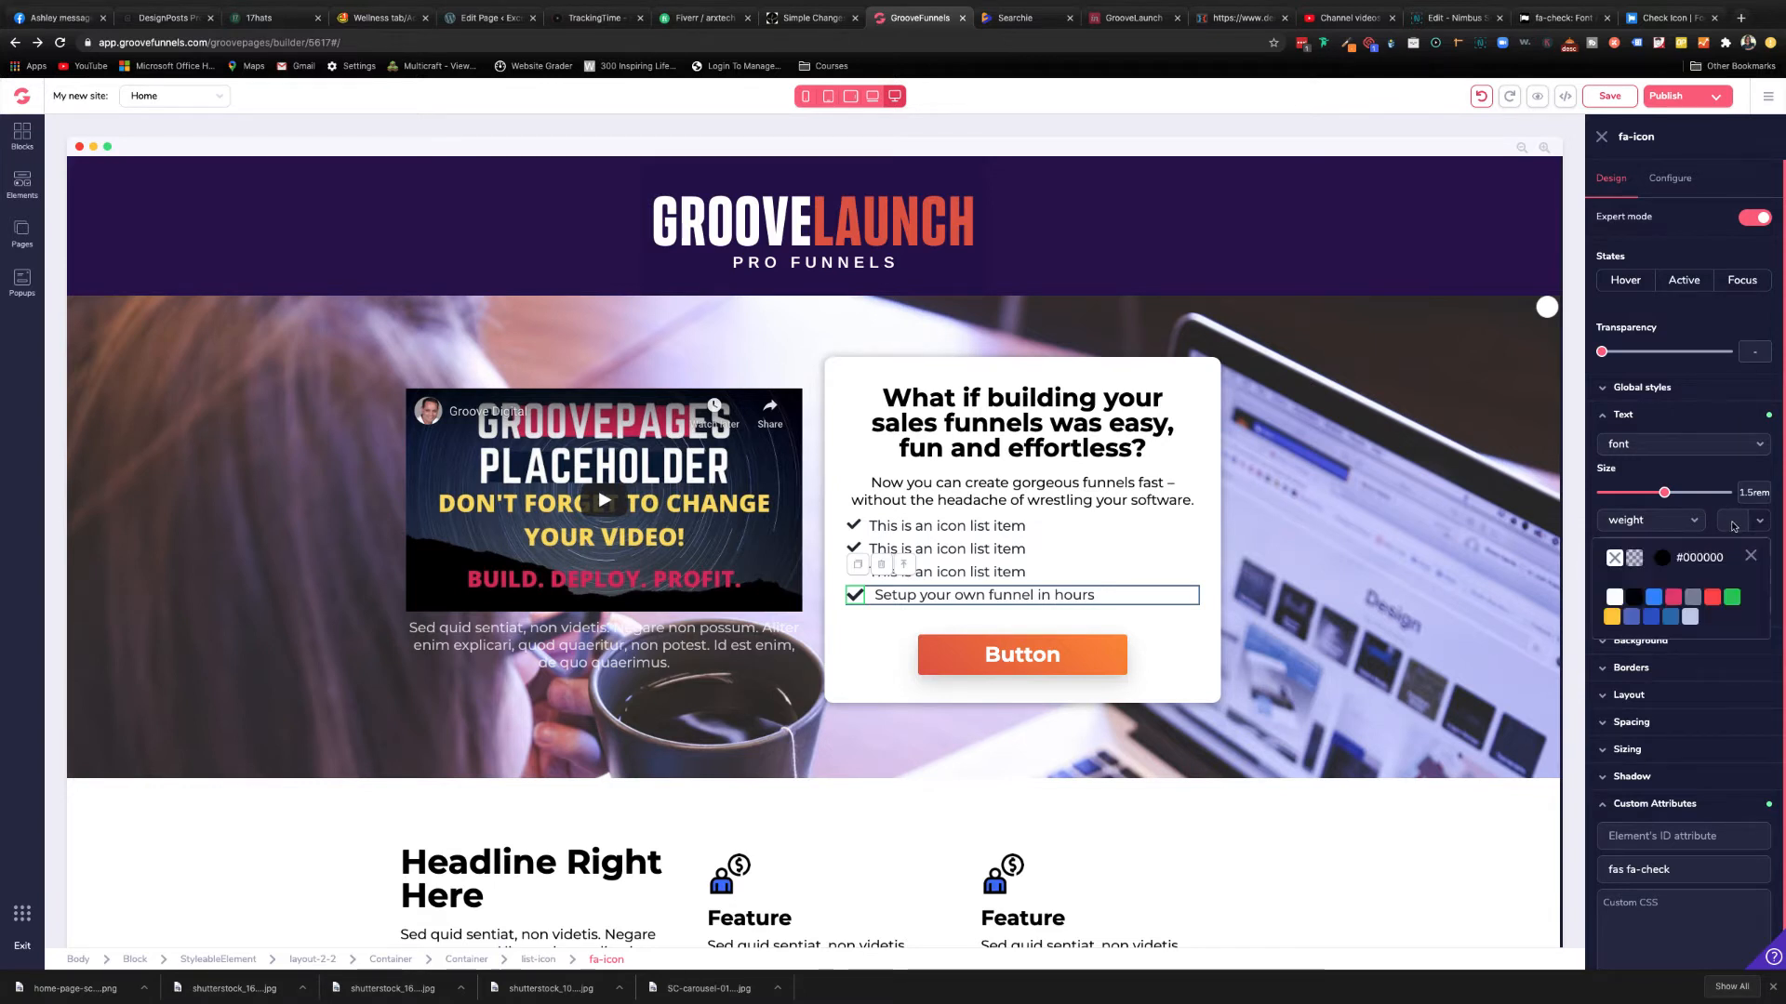
pyautogui.click(1678, 600)
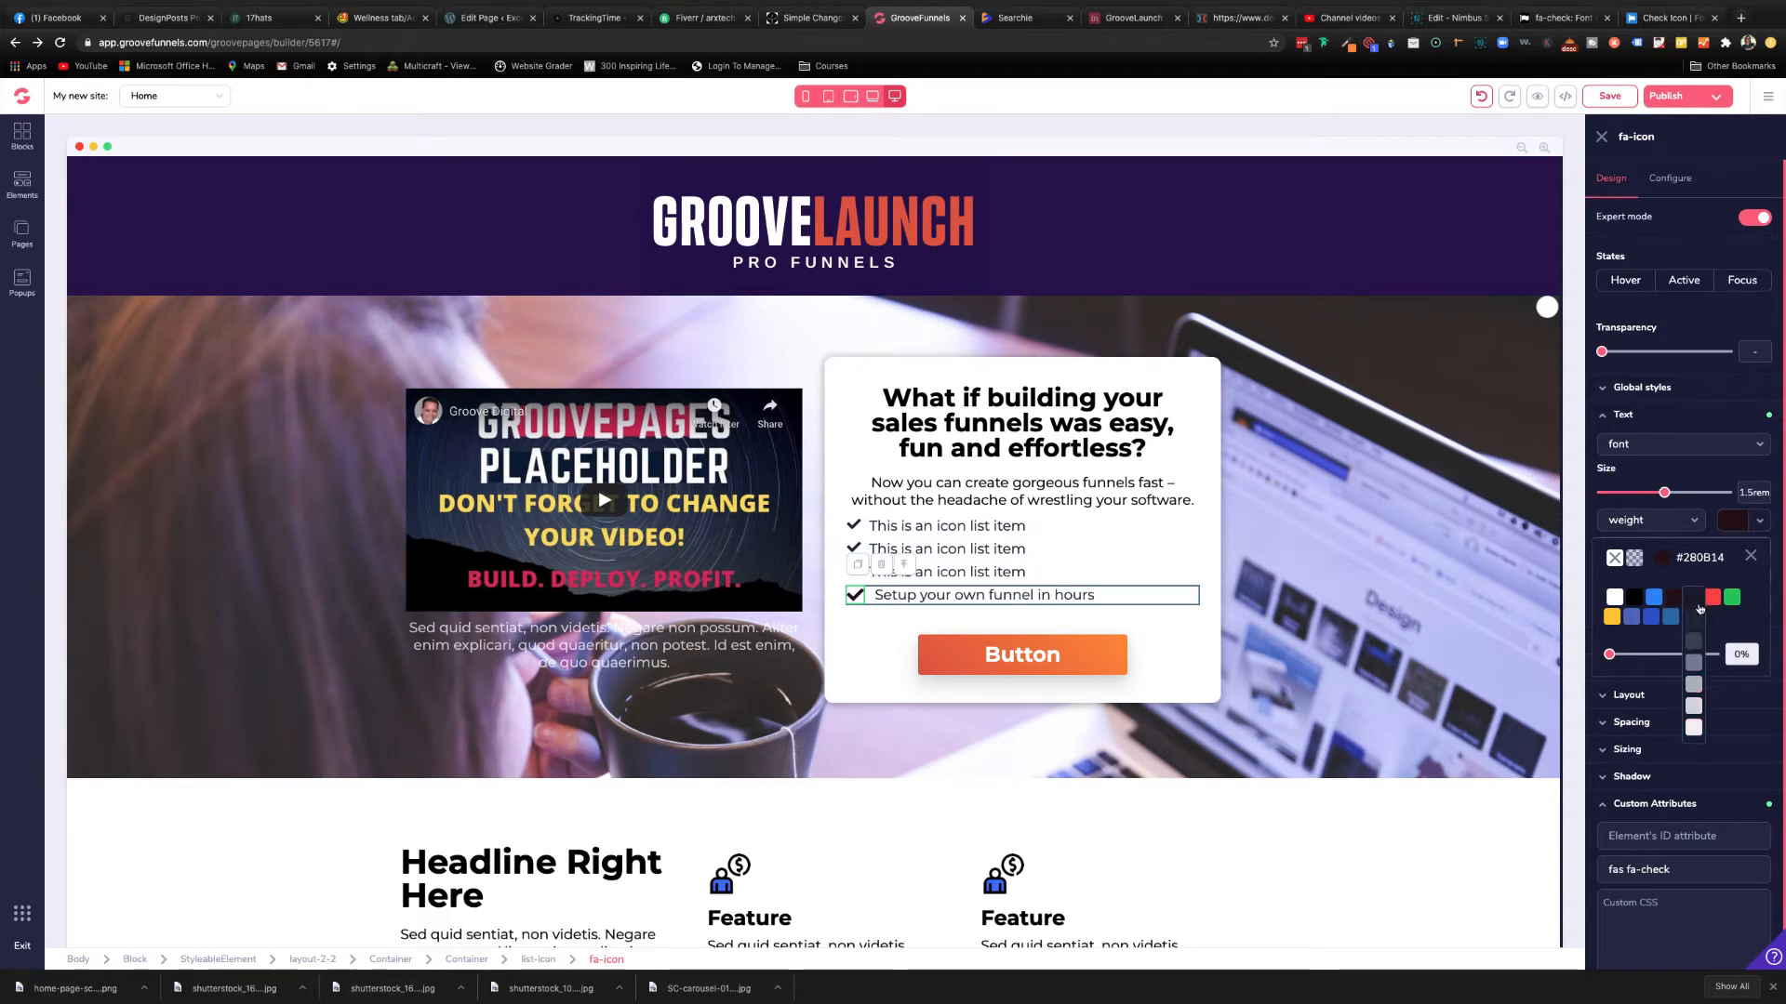
pyautogui.click(1714, 641)
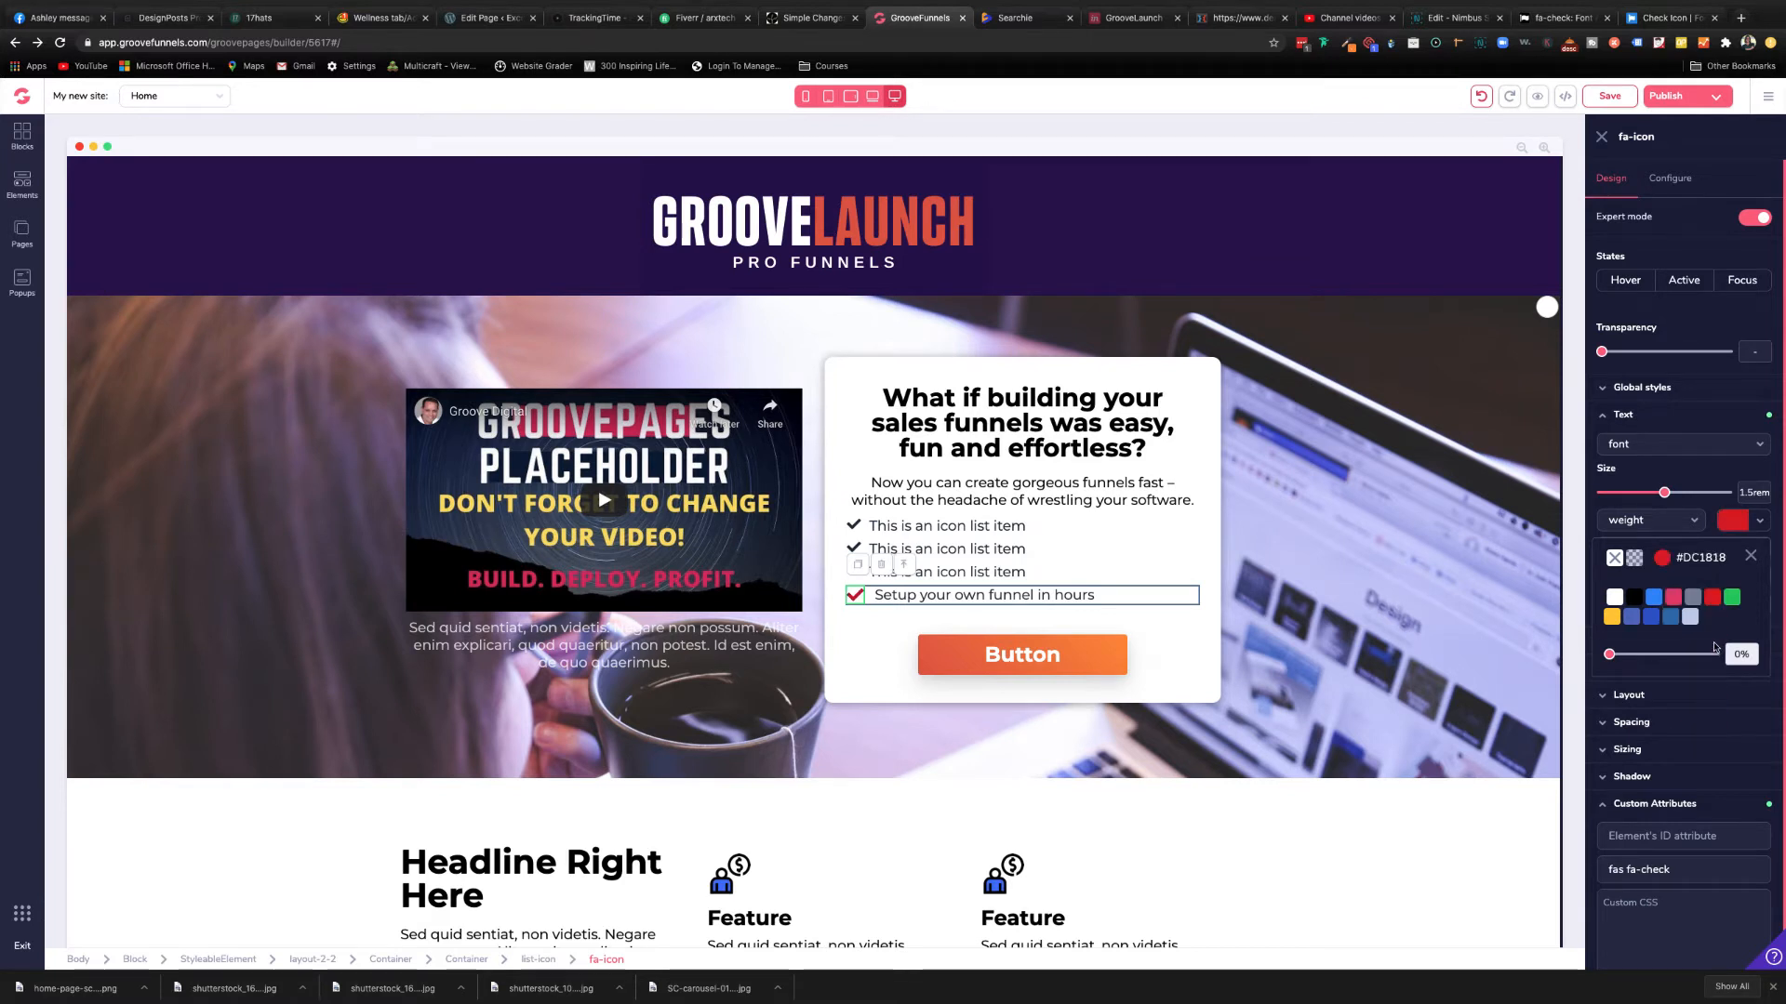
pyautogui.click(1630, 619)
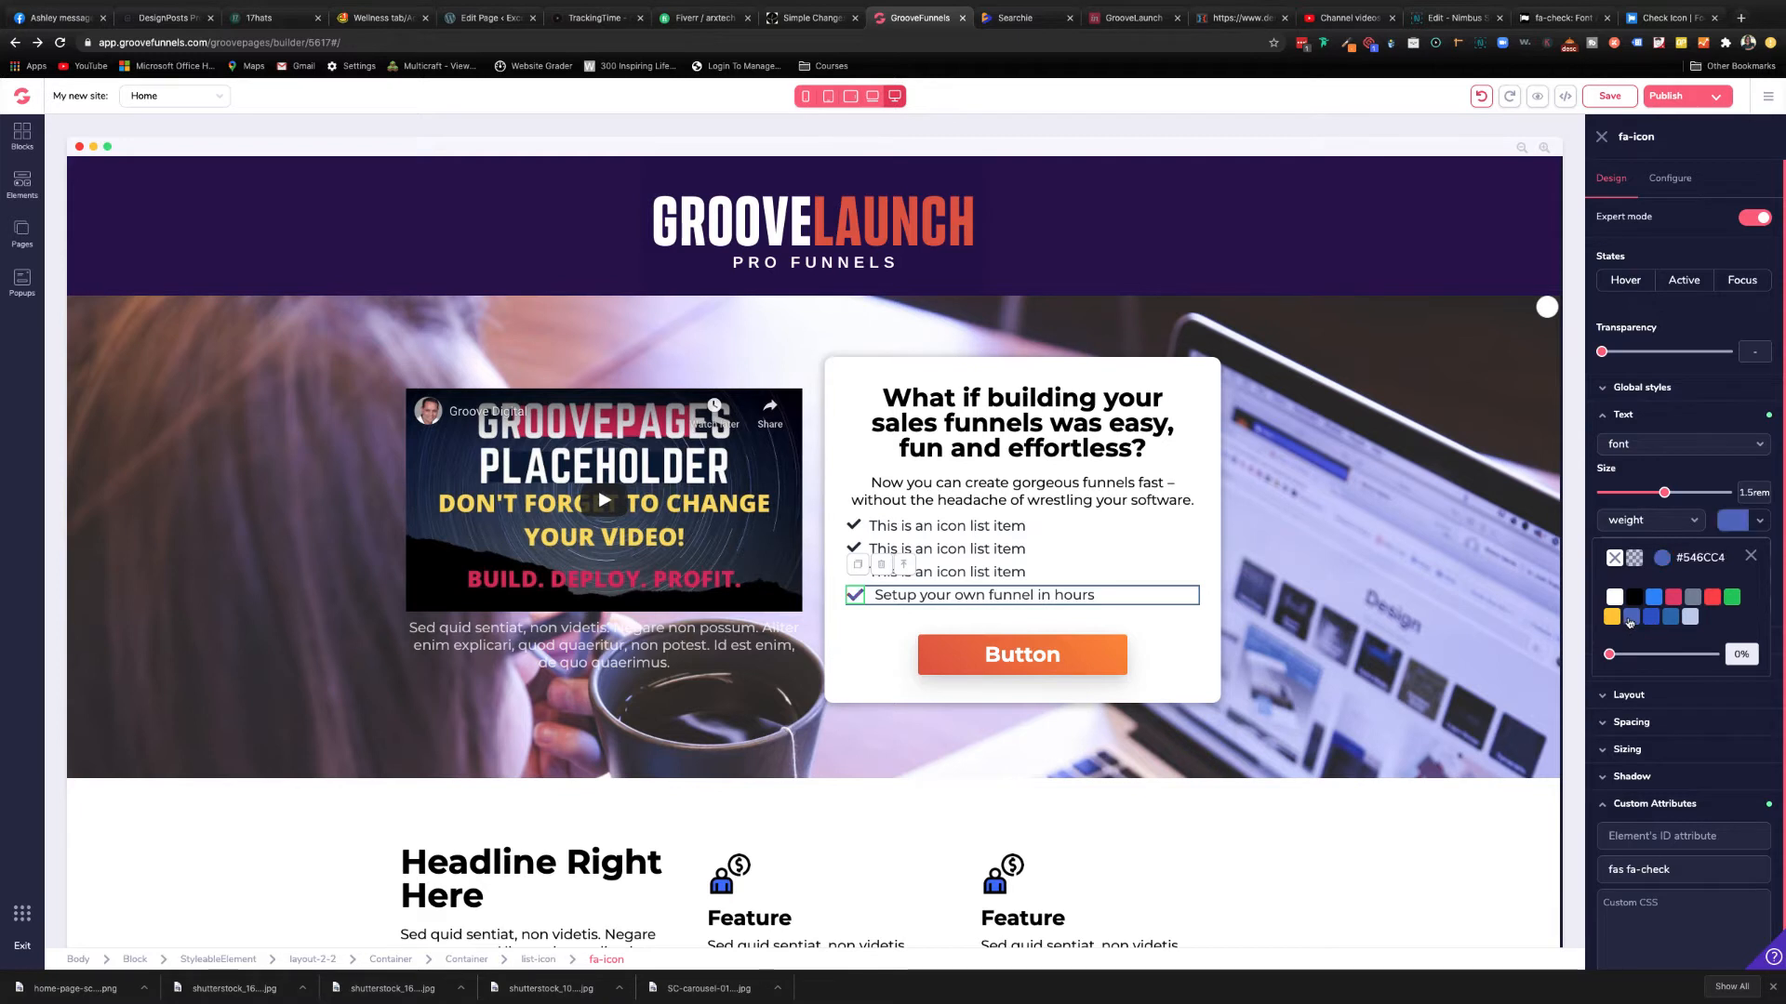
pyautogui.click(1664, 558)
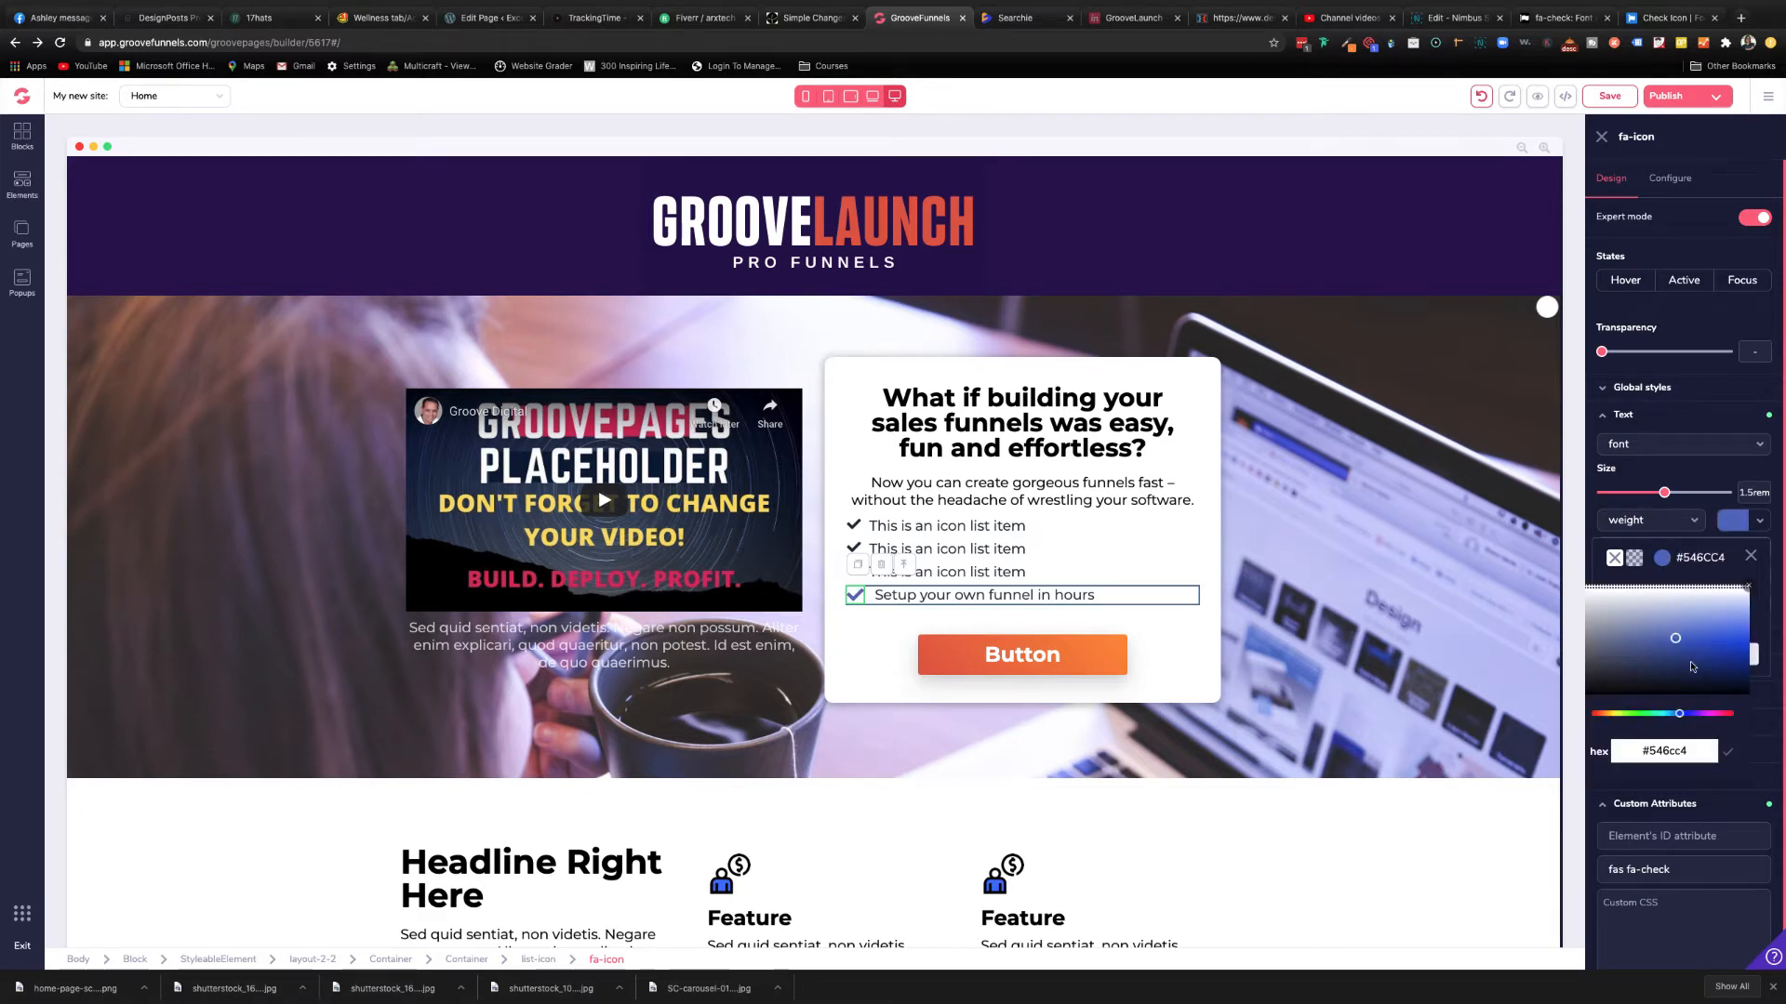
pyautogui.moveTo(1676, 716); pyautogui.dragTo(1715, 641)
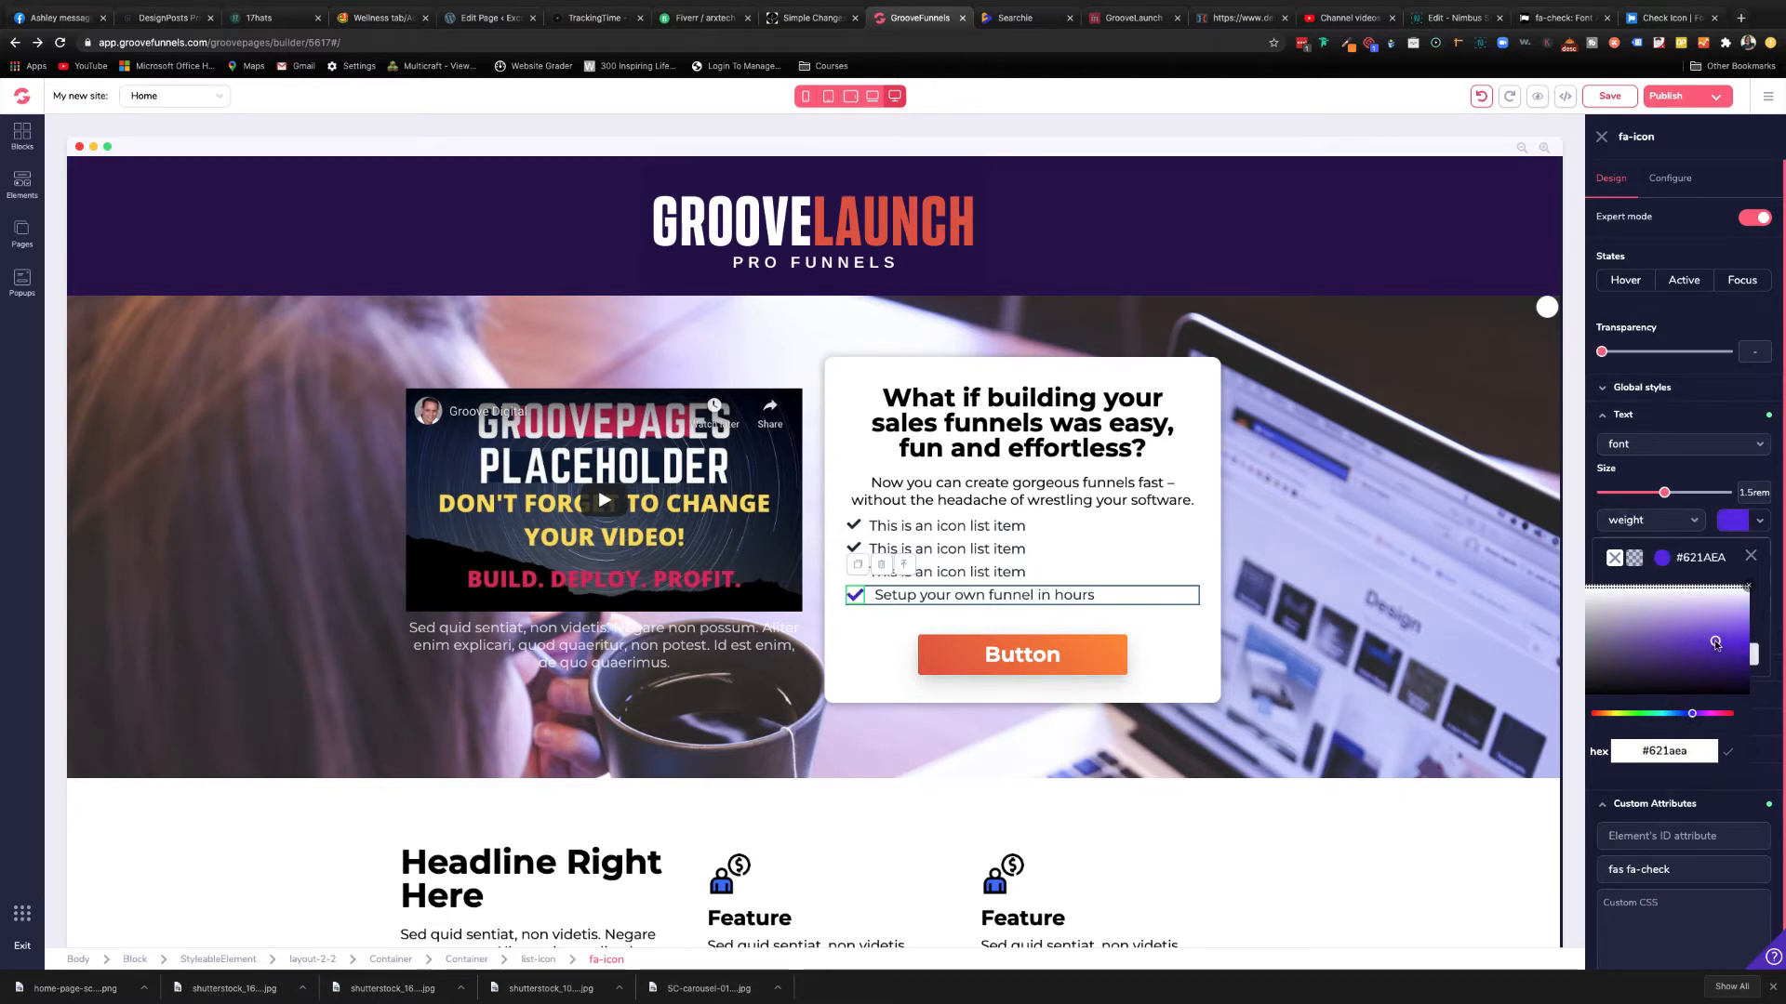
pyautogui.moveTo(1690, 719); pyautogui.dragTo(1694, 718)
pyautogui.moveTo(1716, 642); pyautogui.dragTo(1636, 643)
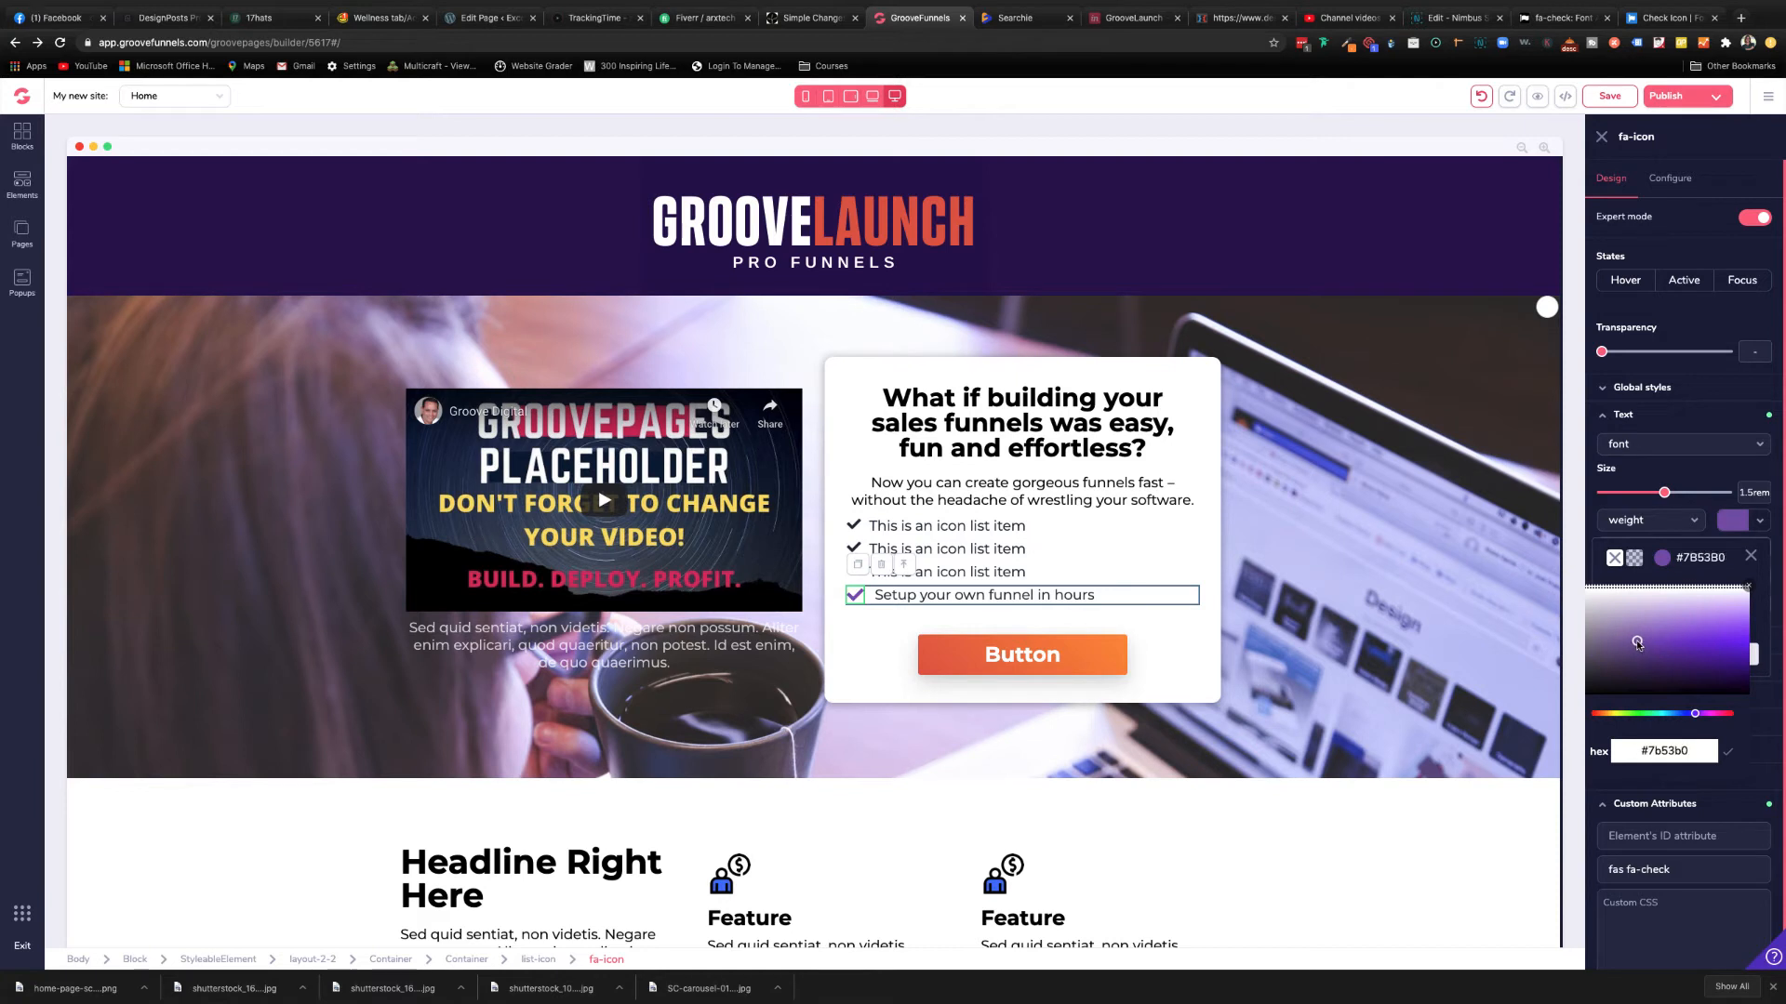
pyautogui.click(1757, 735)
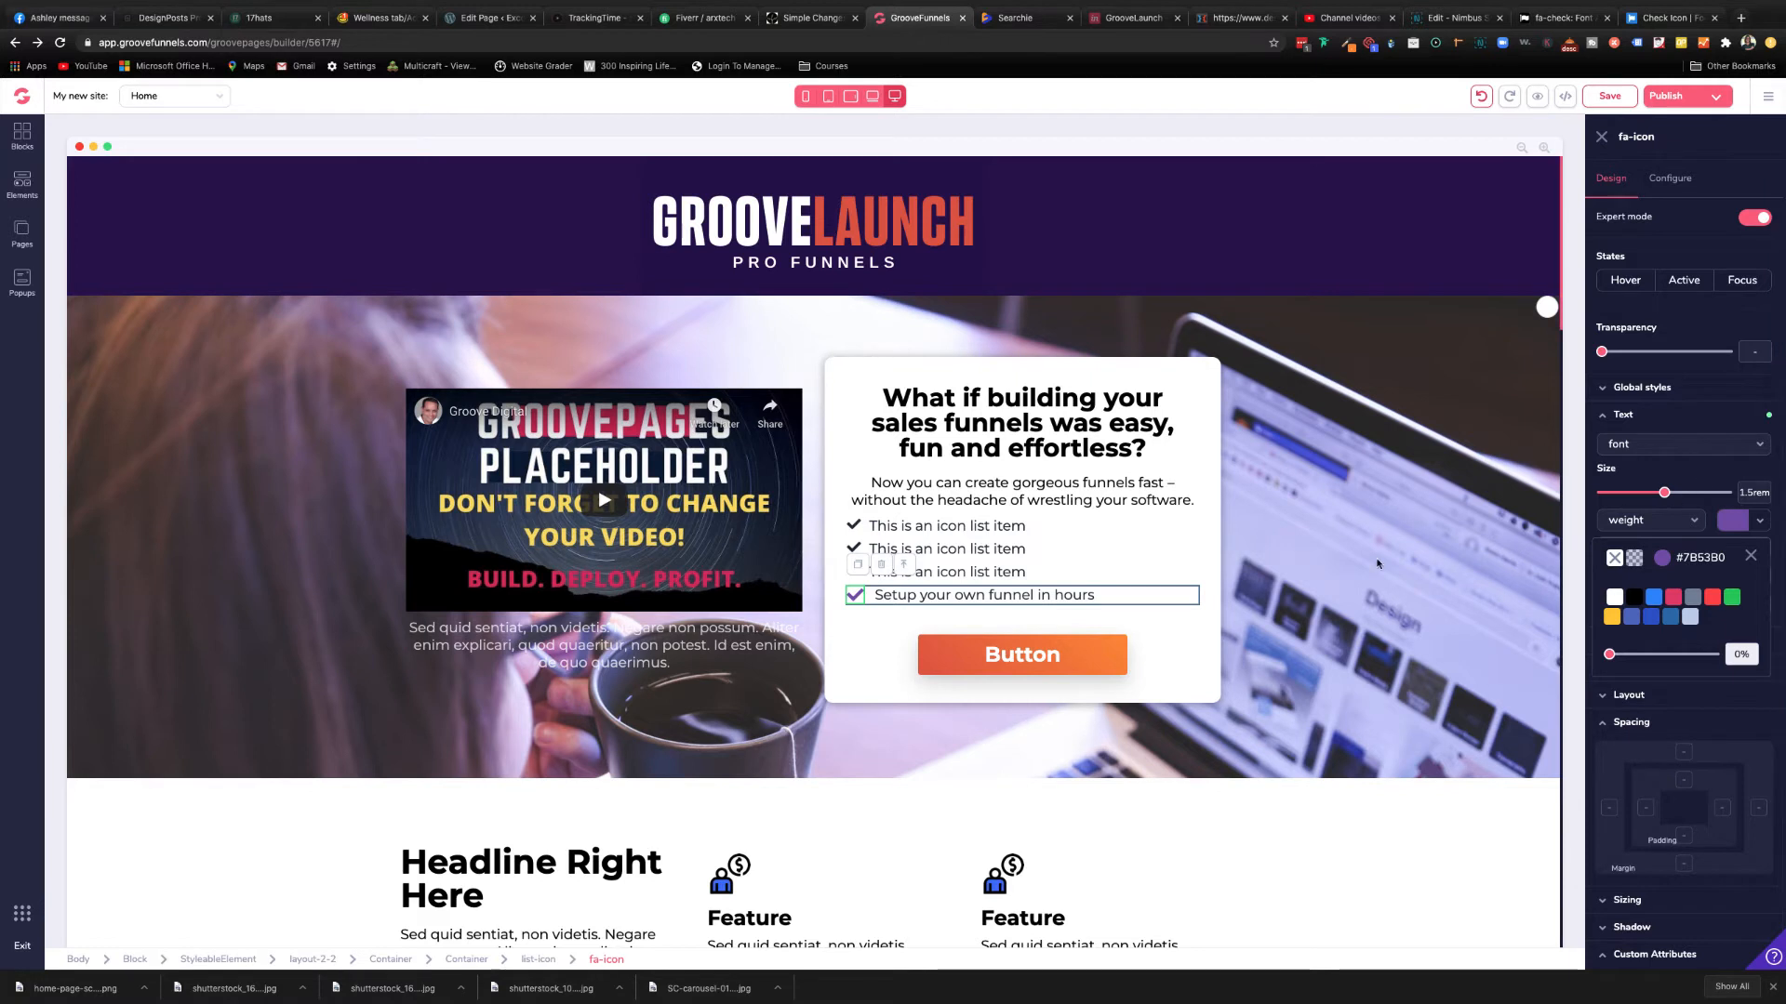
# - Add an Image List Item to the card, directly below "Setup your own funnel in hours"
pyautogui.click(1135, 558)
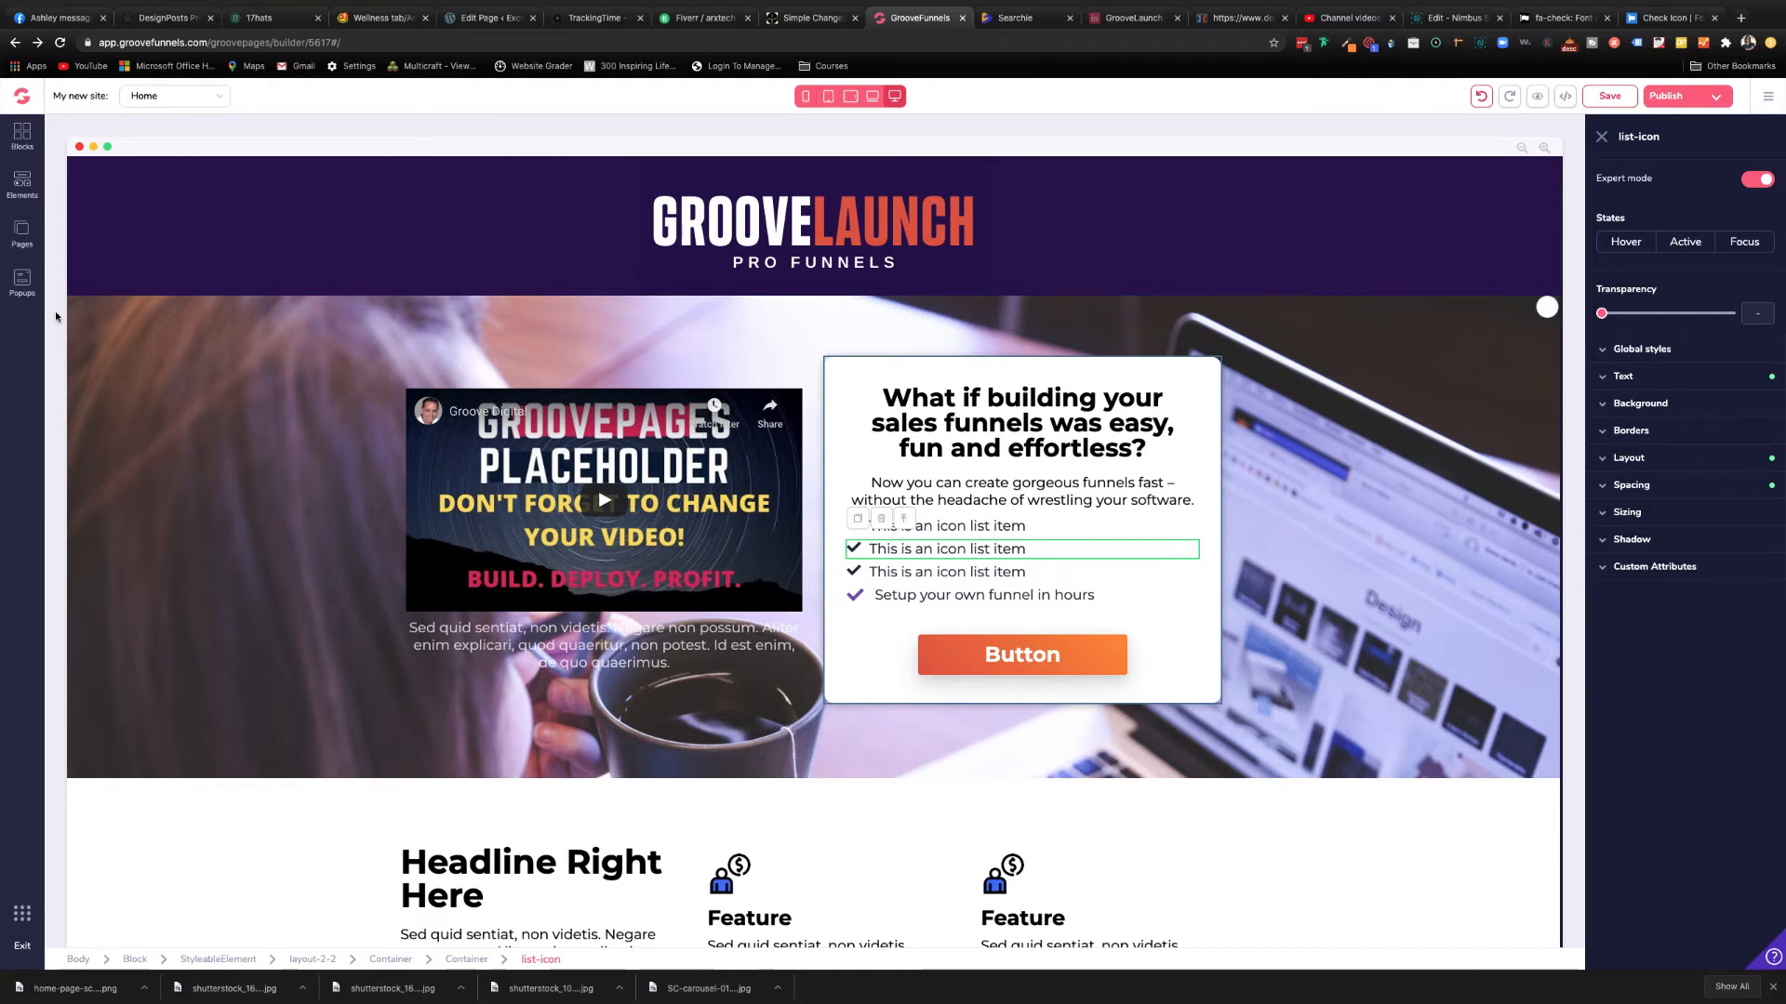
pyautogui.click(22, 183)
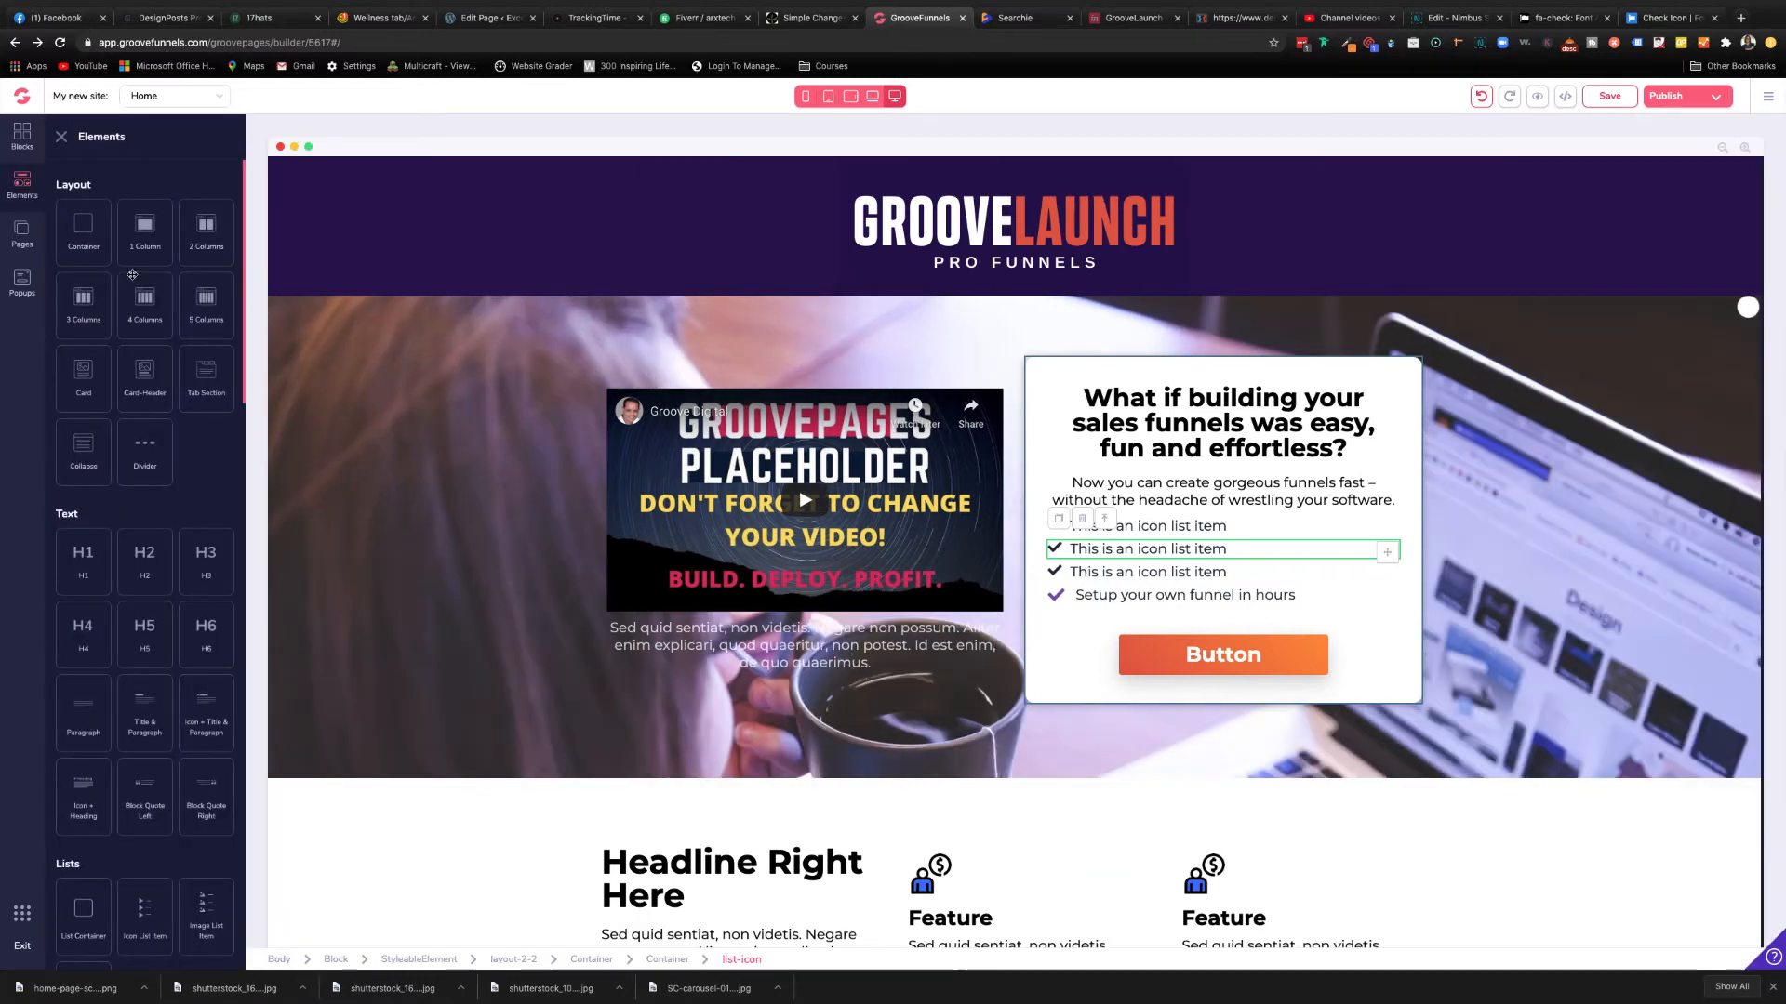
pyautogui.scroll(-1, 216, 628)
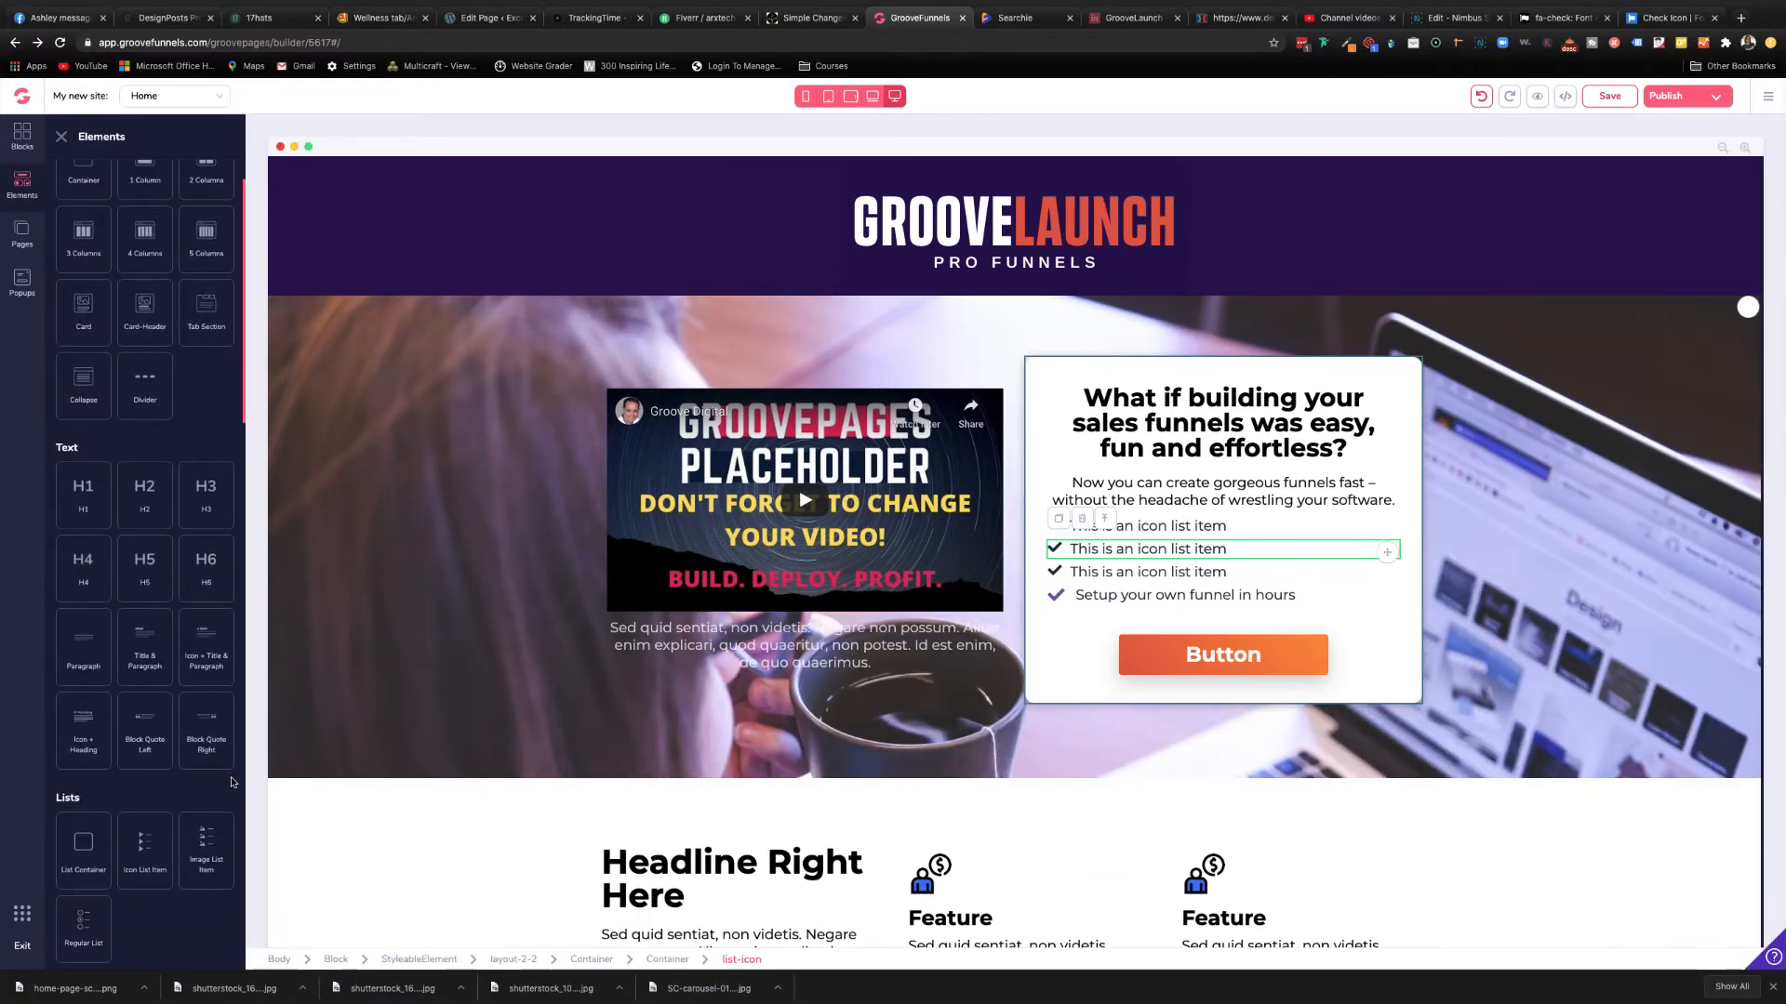
pyautogui.moveTo(208, 844); pyautogui.dragTo(1096, 632)
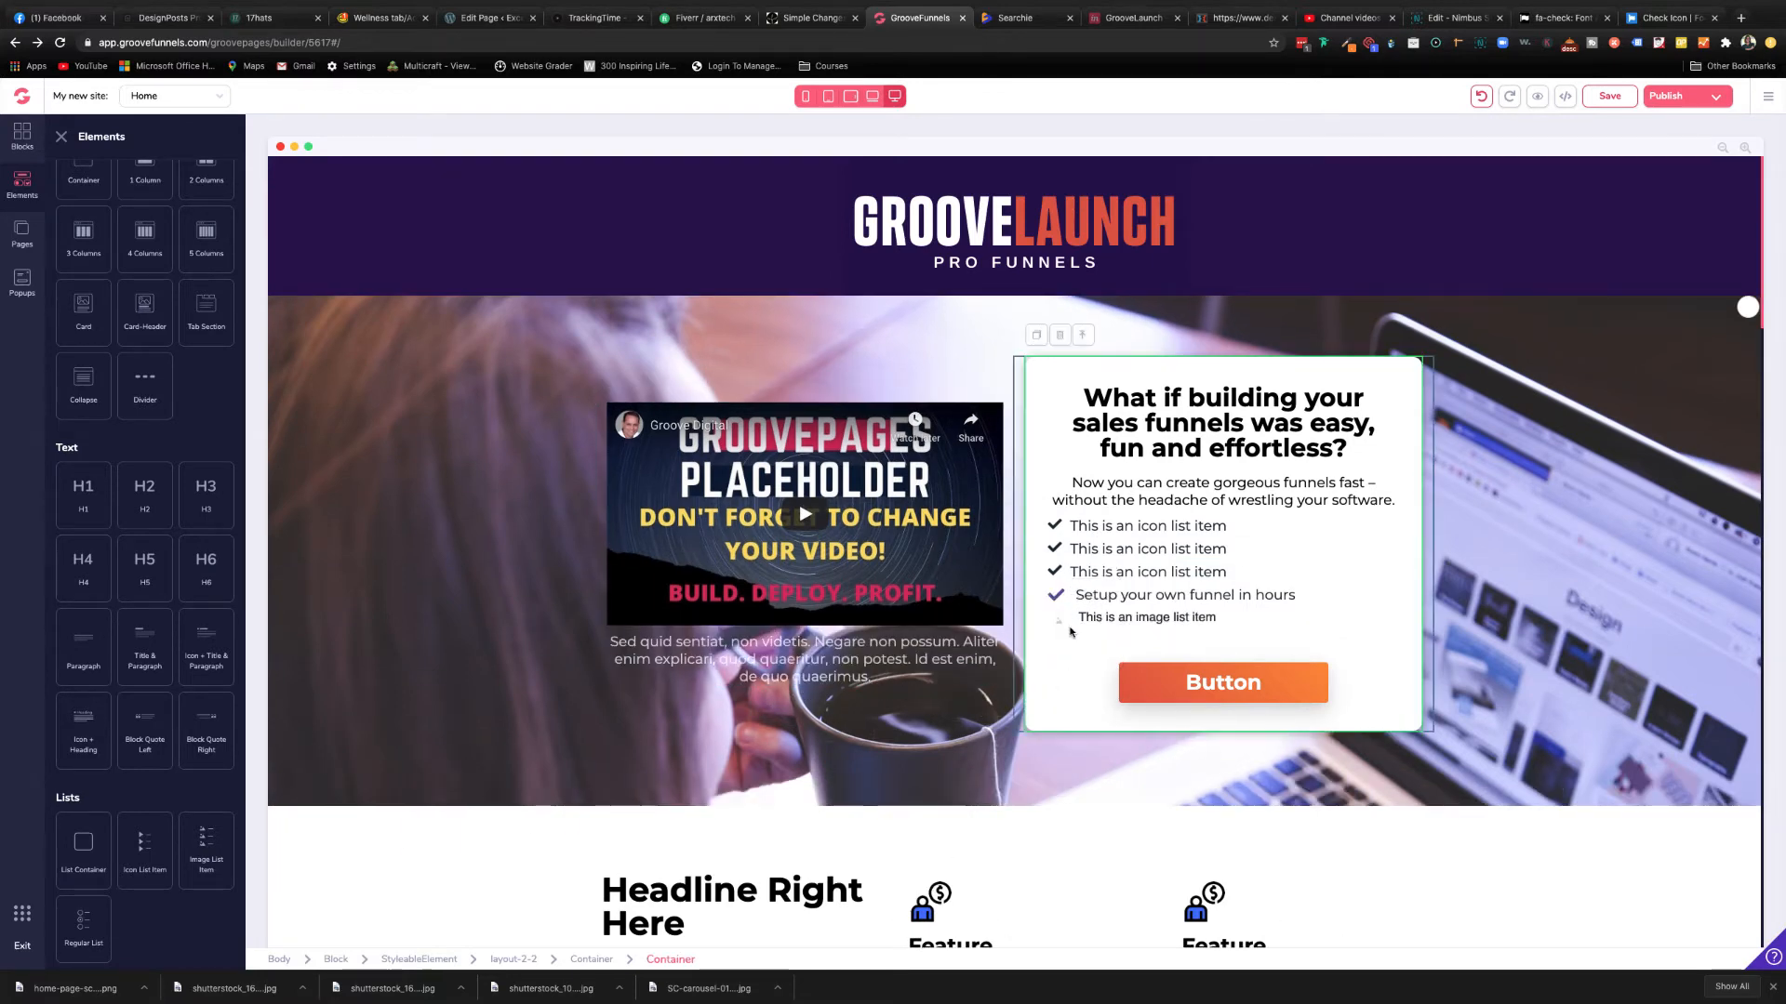
# - Set the image list item's text to the montserrat font at a size of 1.25rem
pyautogui.click(1162, 619)
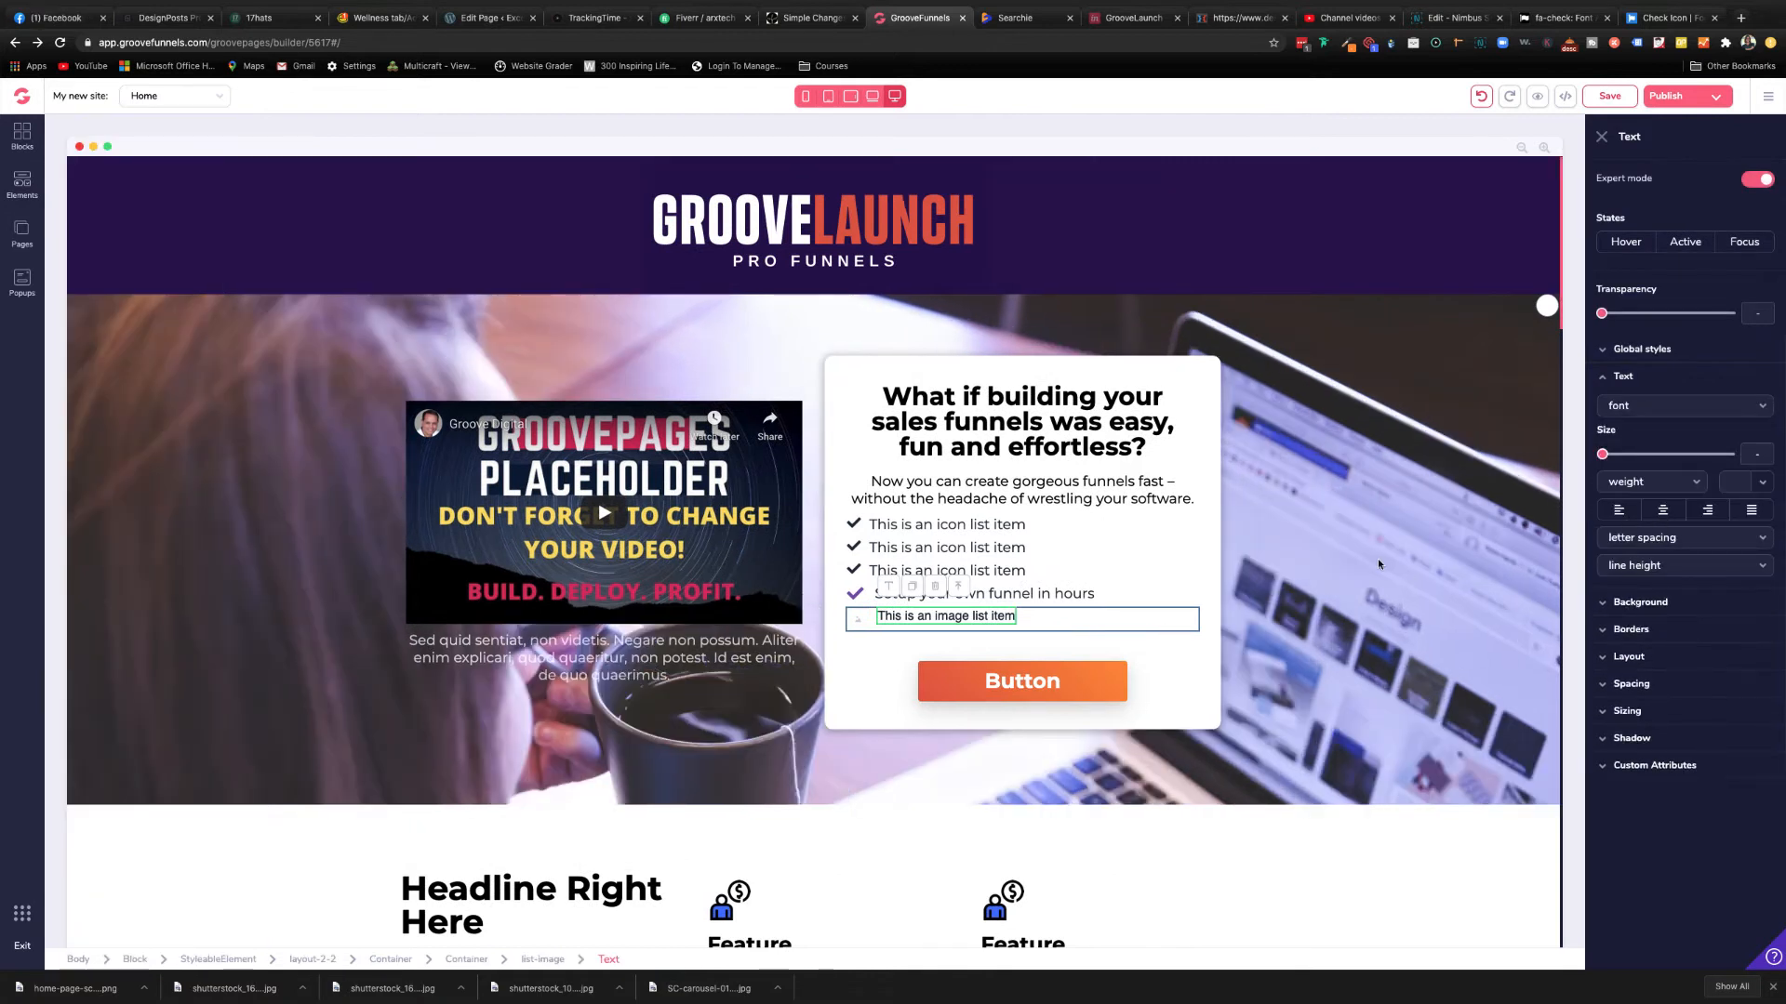
pyautogui.click(1738, 418)
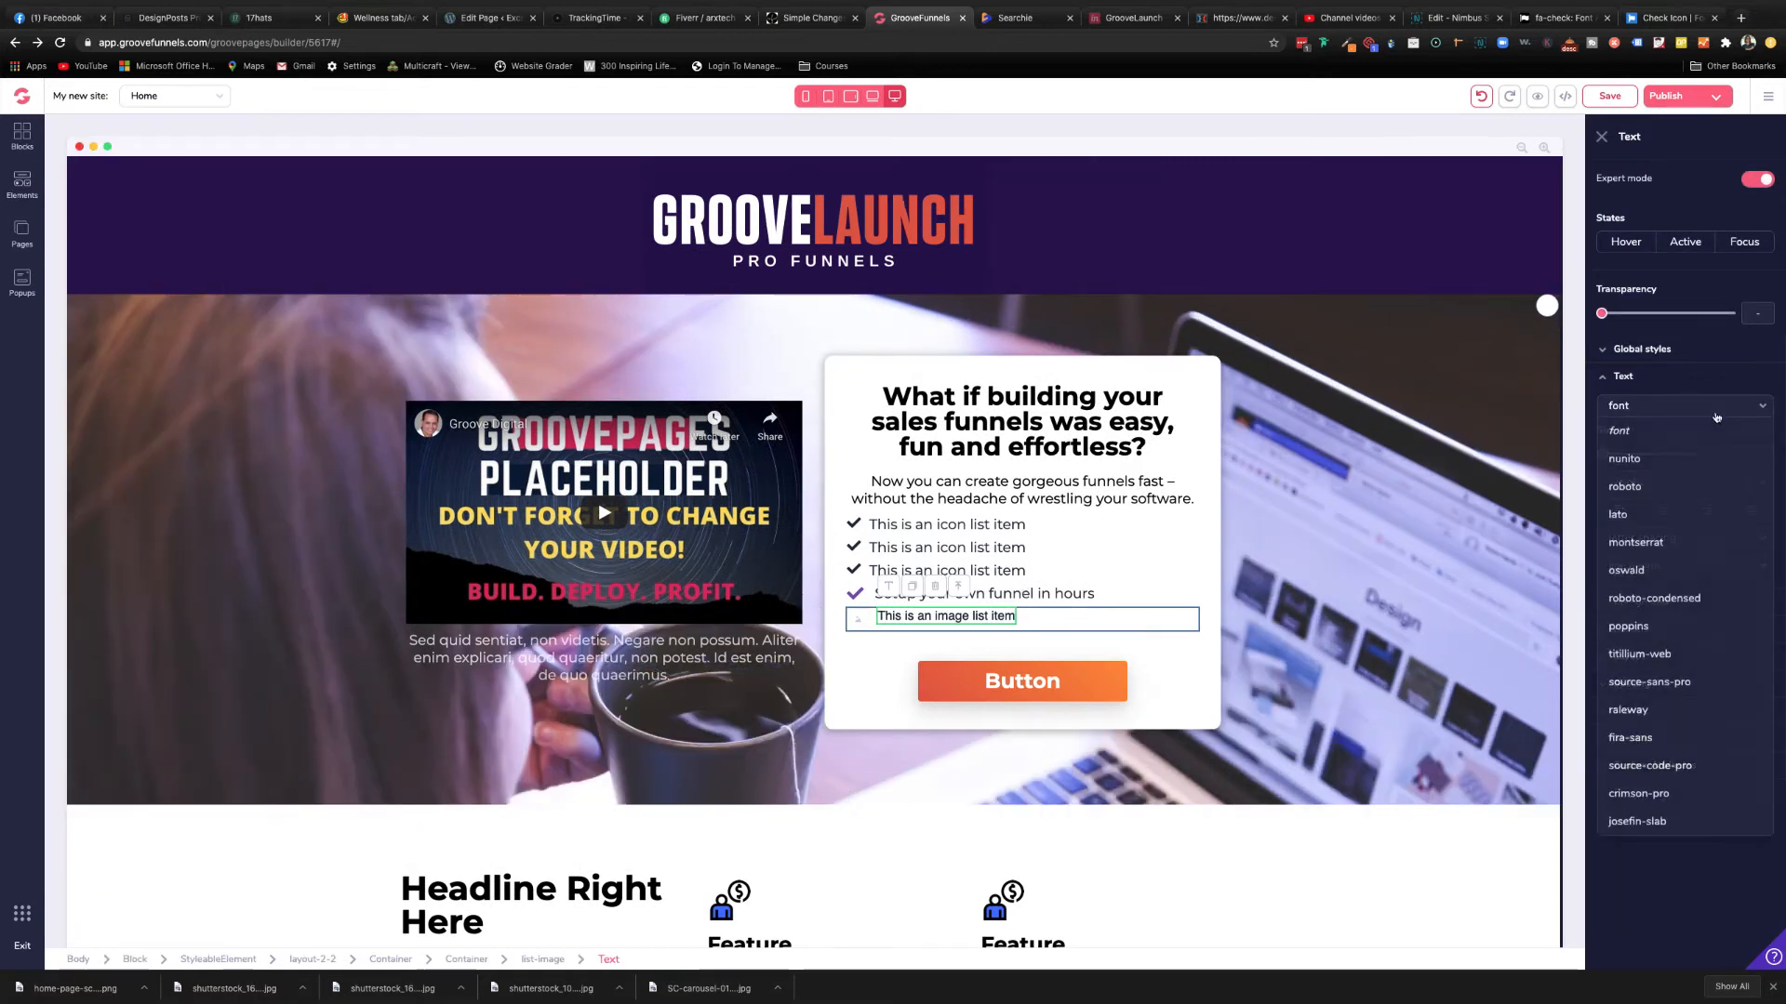
pyautogui.click(1649, 552)
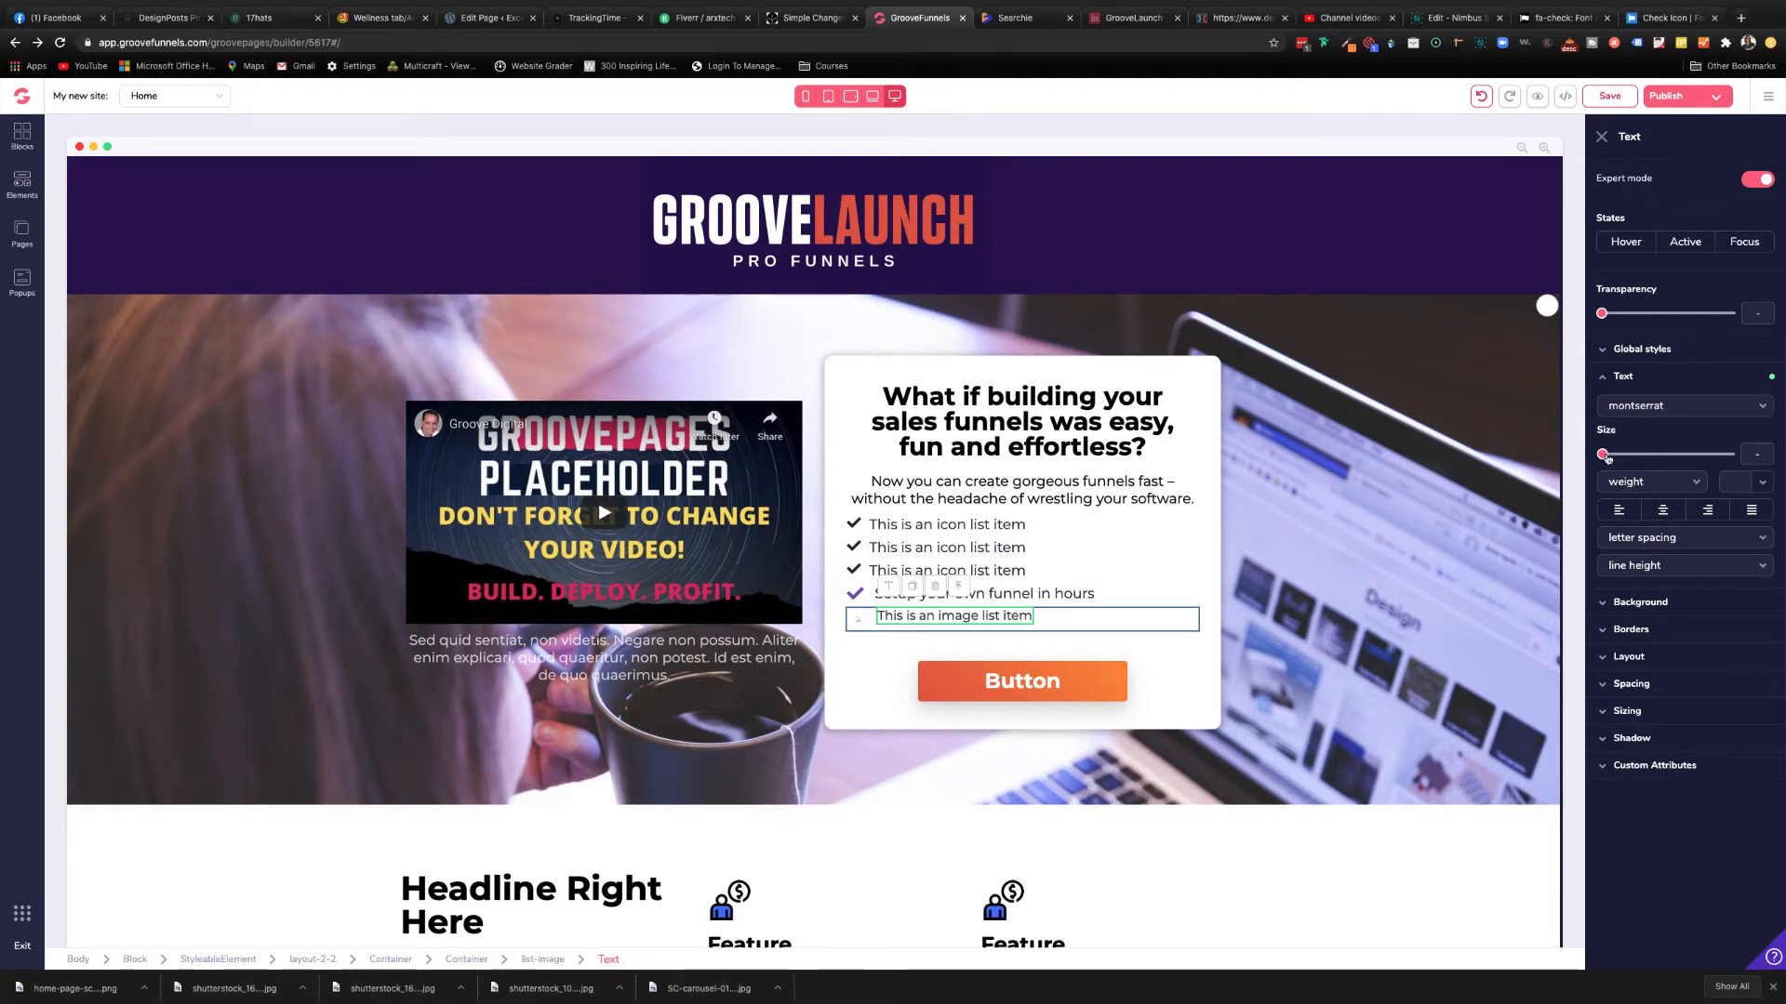
pyautogui.moveTo(1603, 455); pyautogui.dragTo(1655, 459)
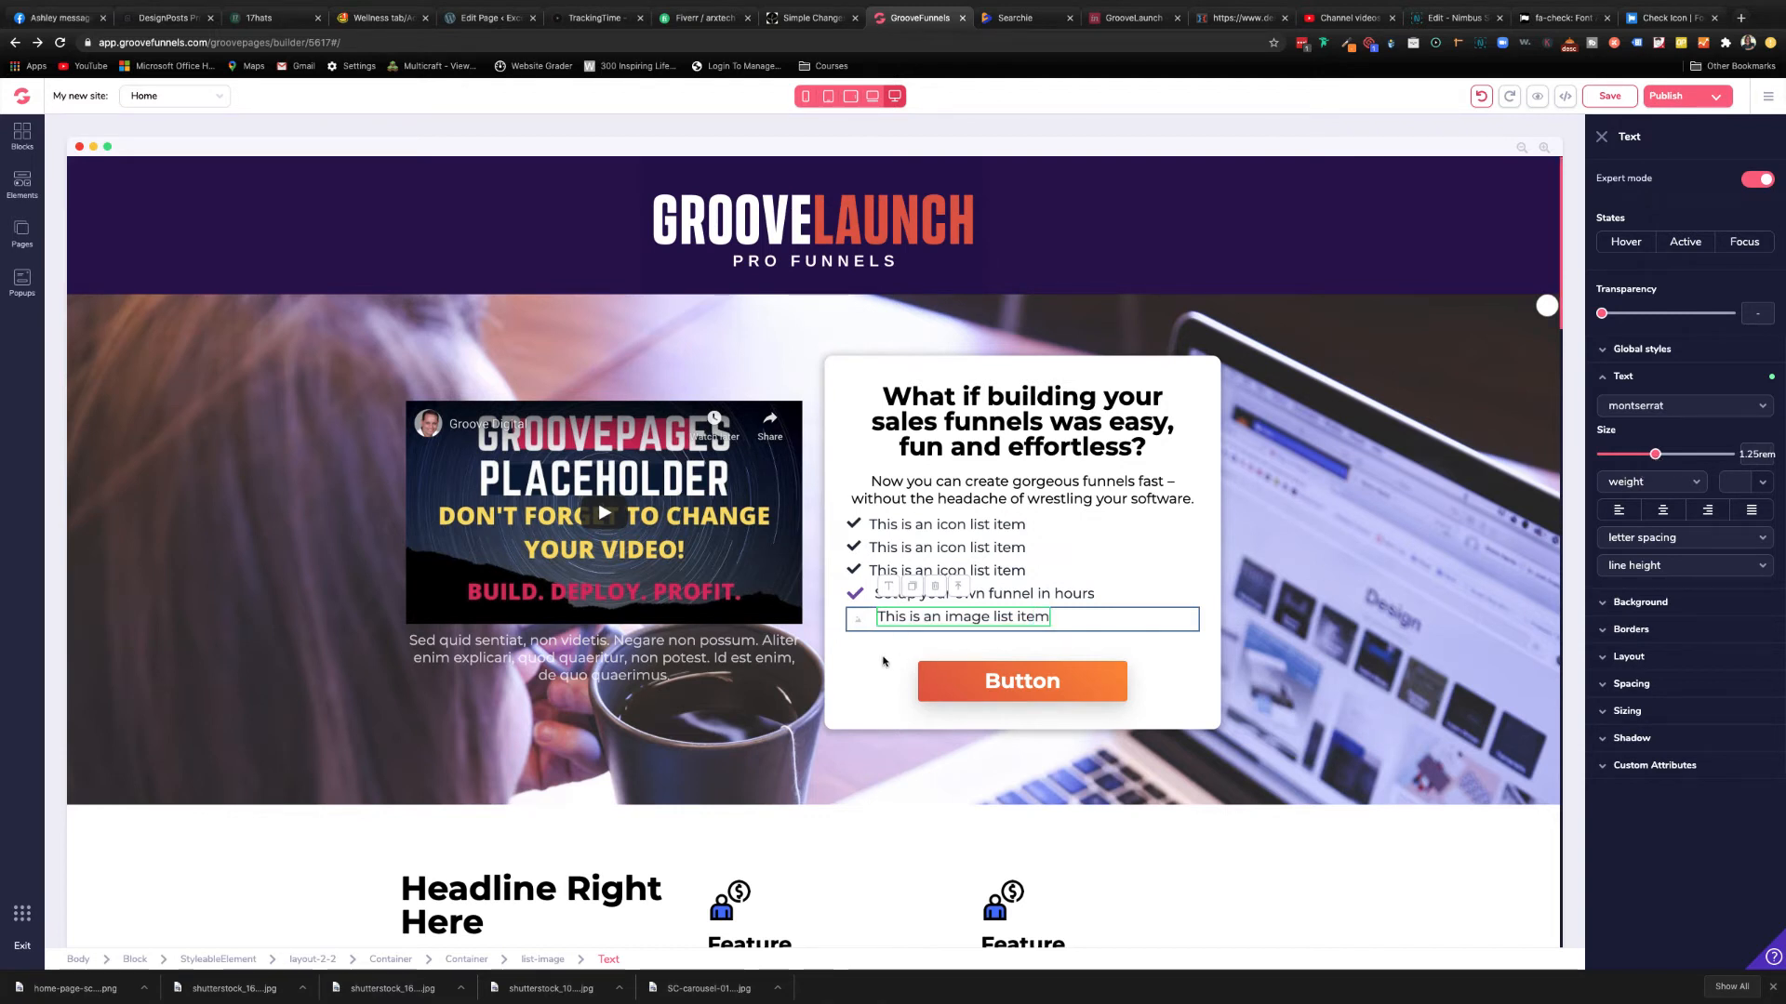
# - Open the image library for the image list item's placeholder image and search the free stock photos for "icon"
pyautogui.click(863, 628)
pyautogui.click(861, 621)
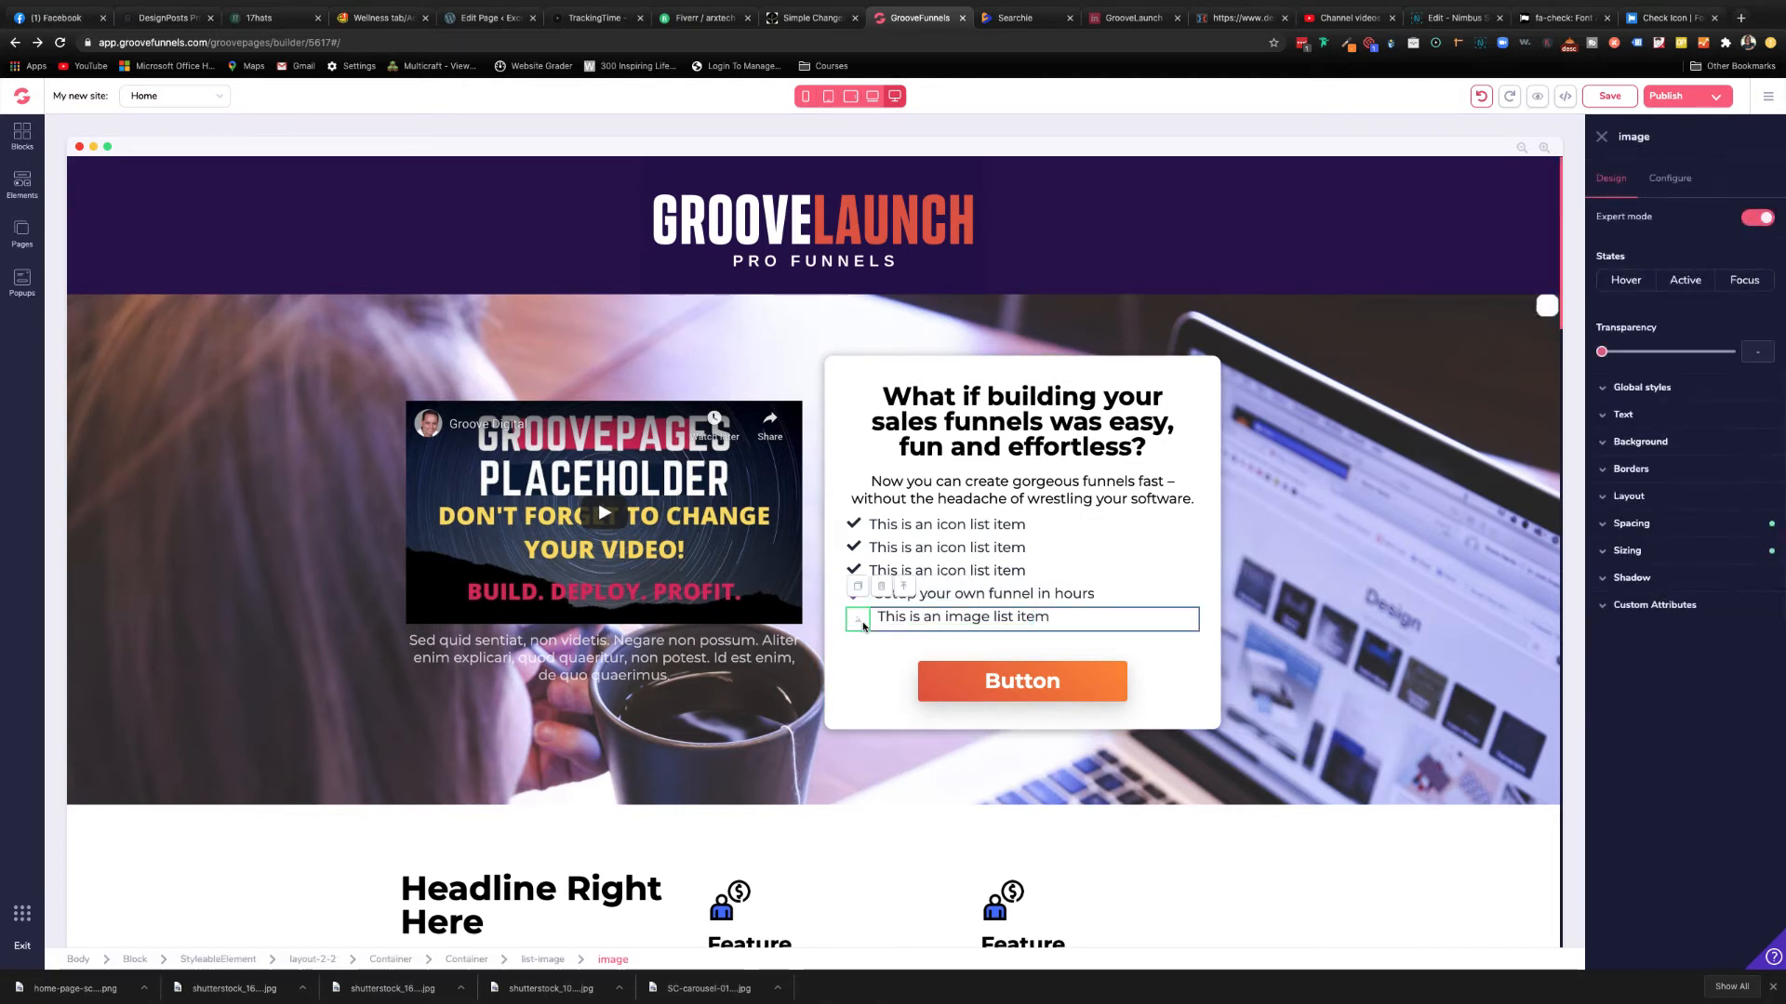
pyautogui.click(1667, 182)
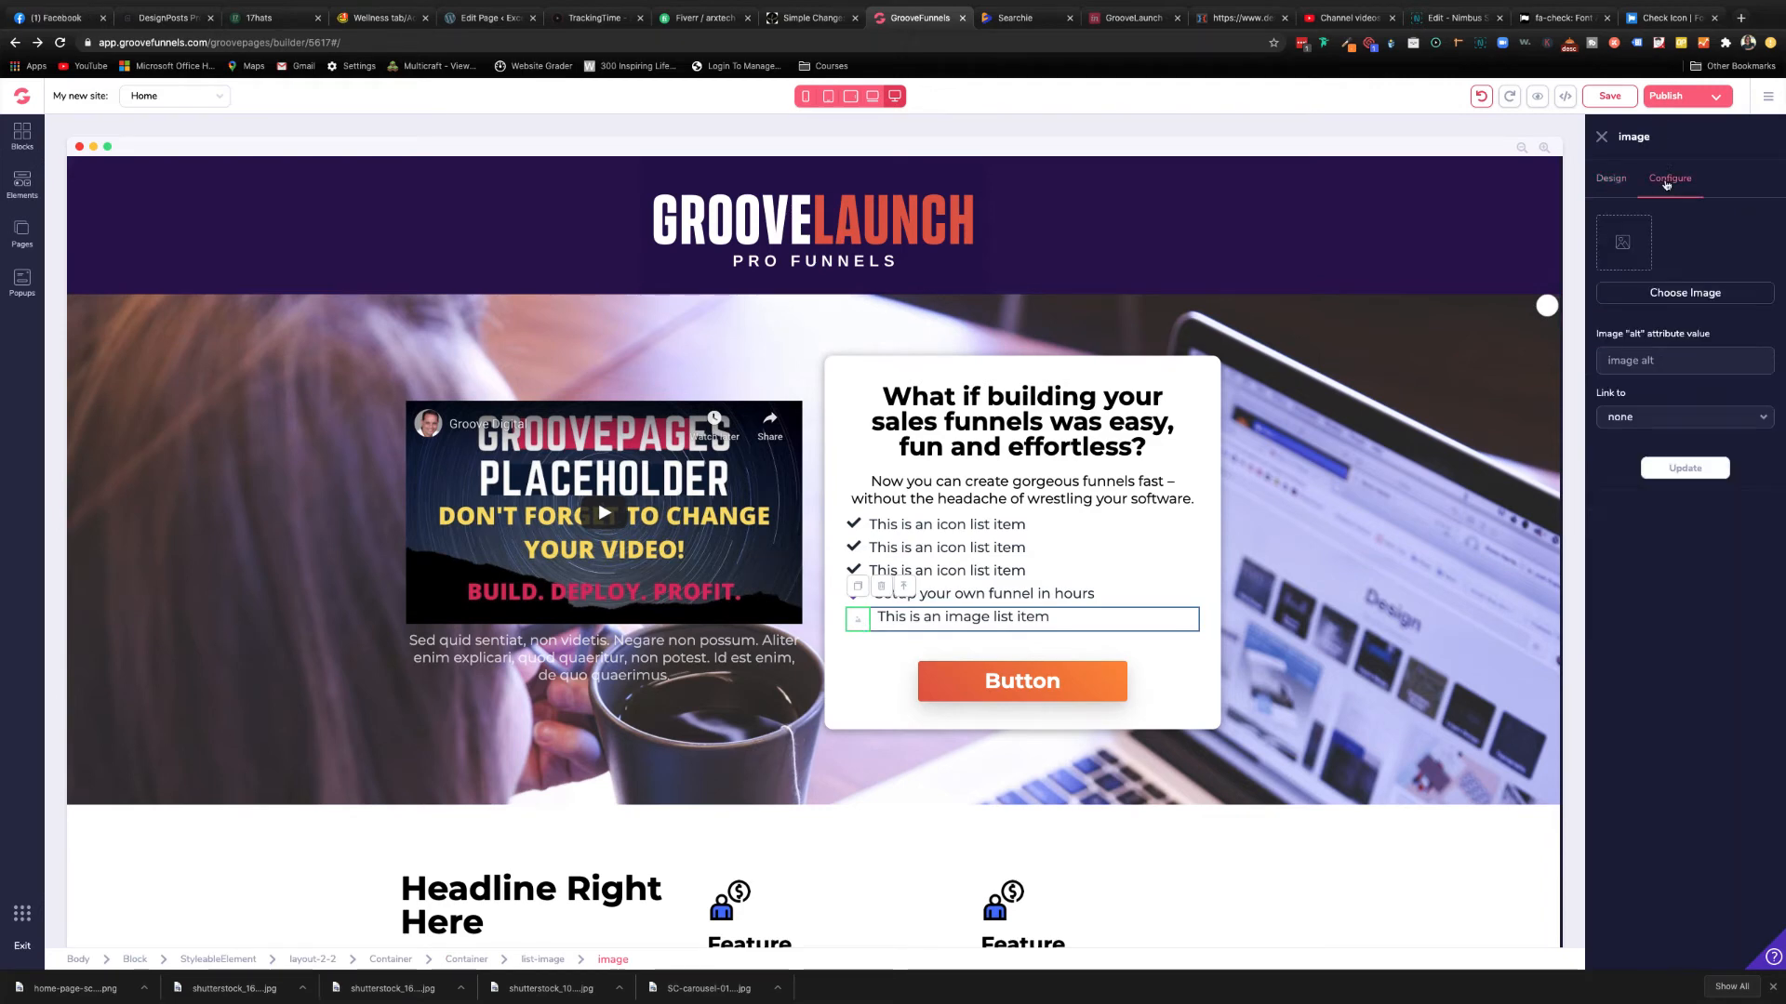
pyautogui.click(1679, 296)
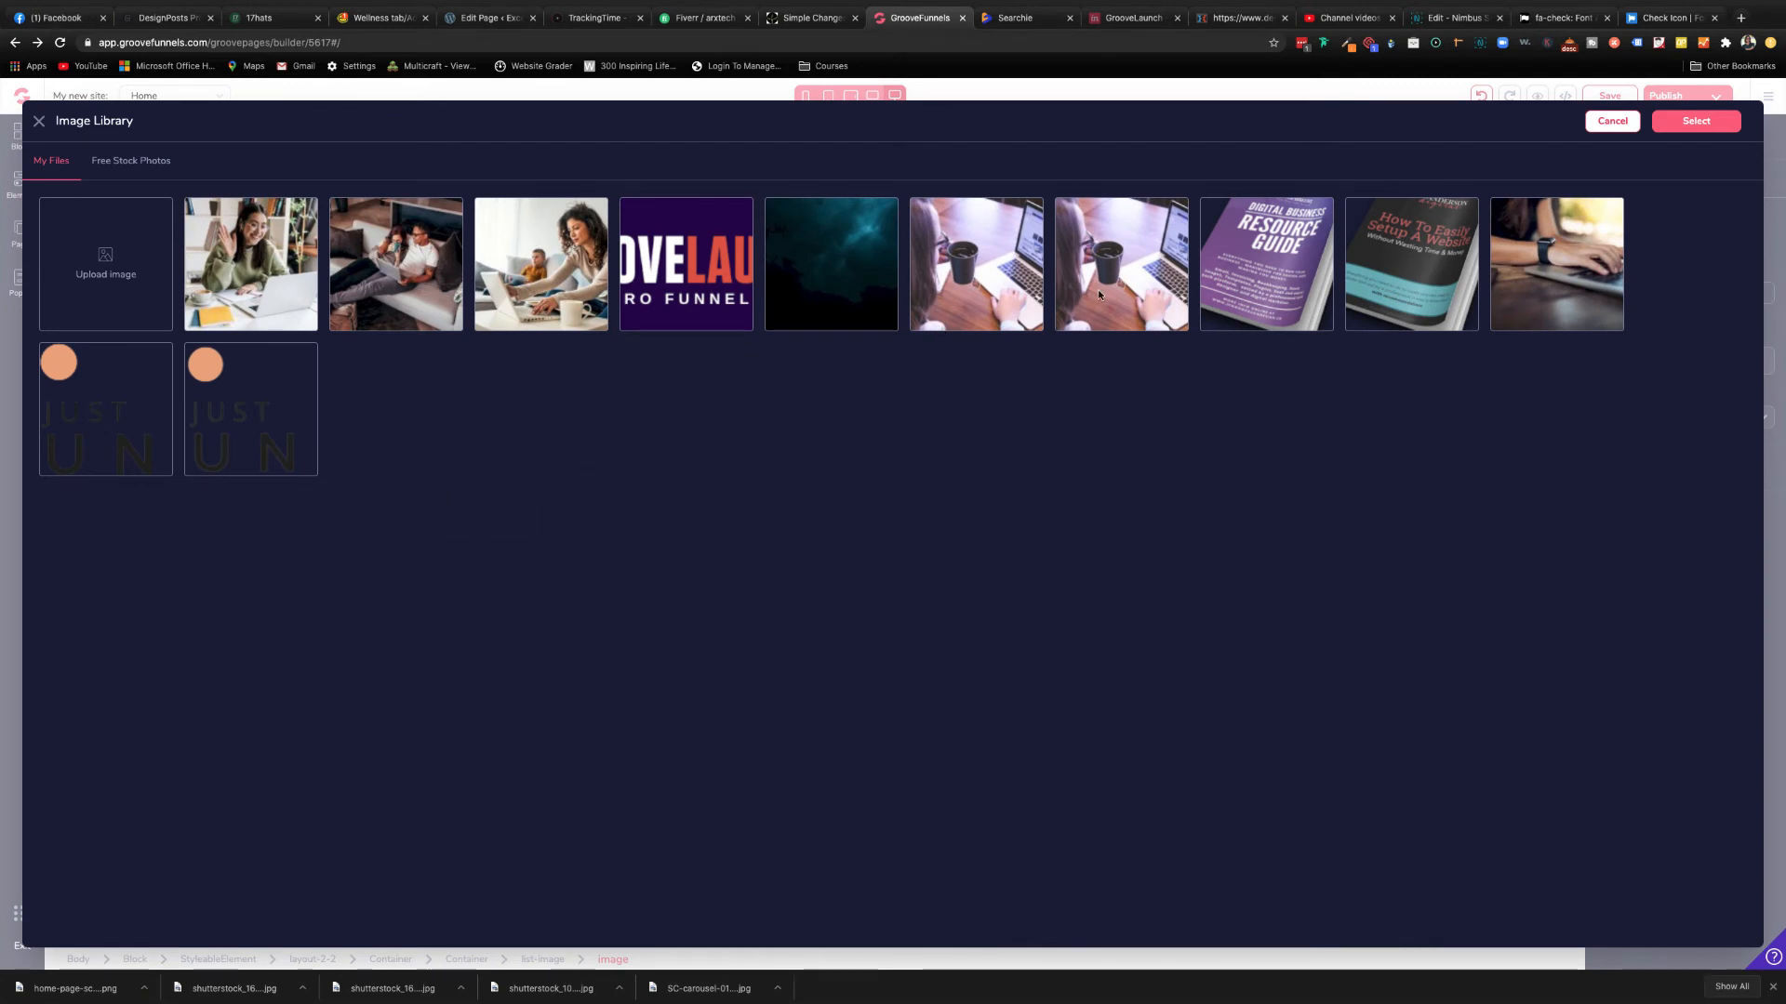
pyautogui.click(158, 162)
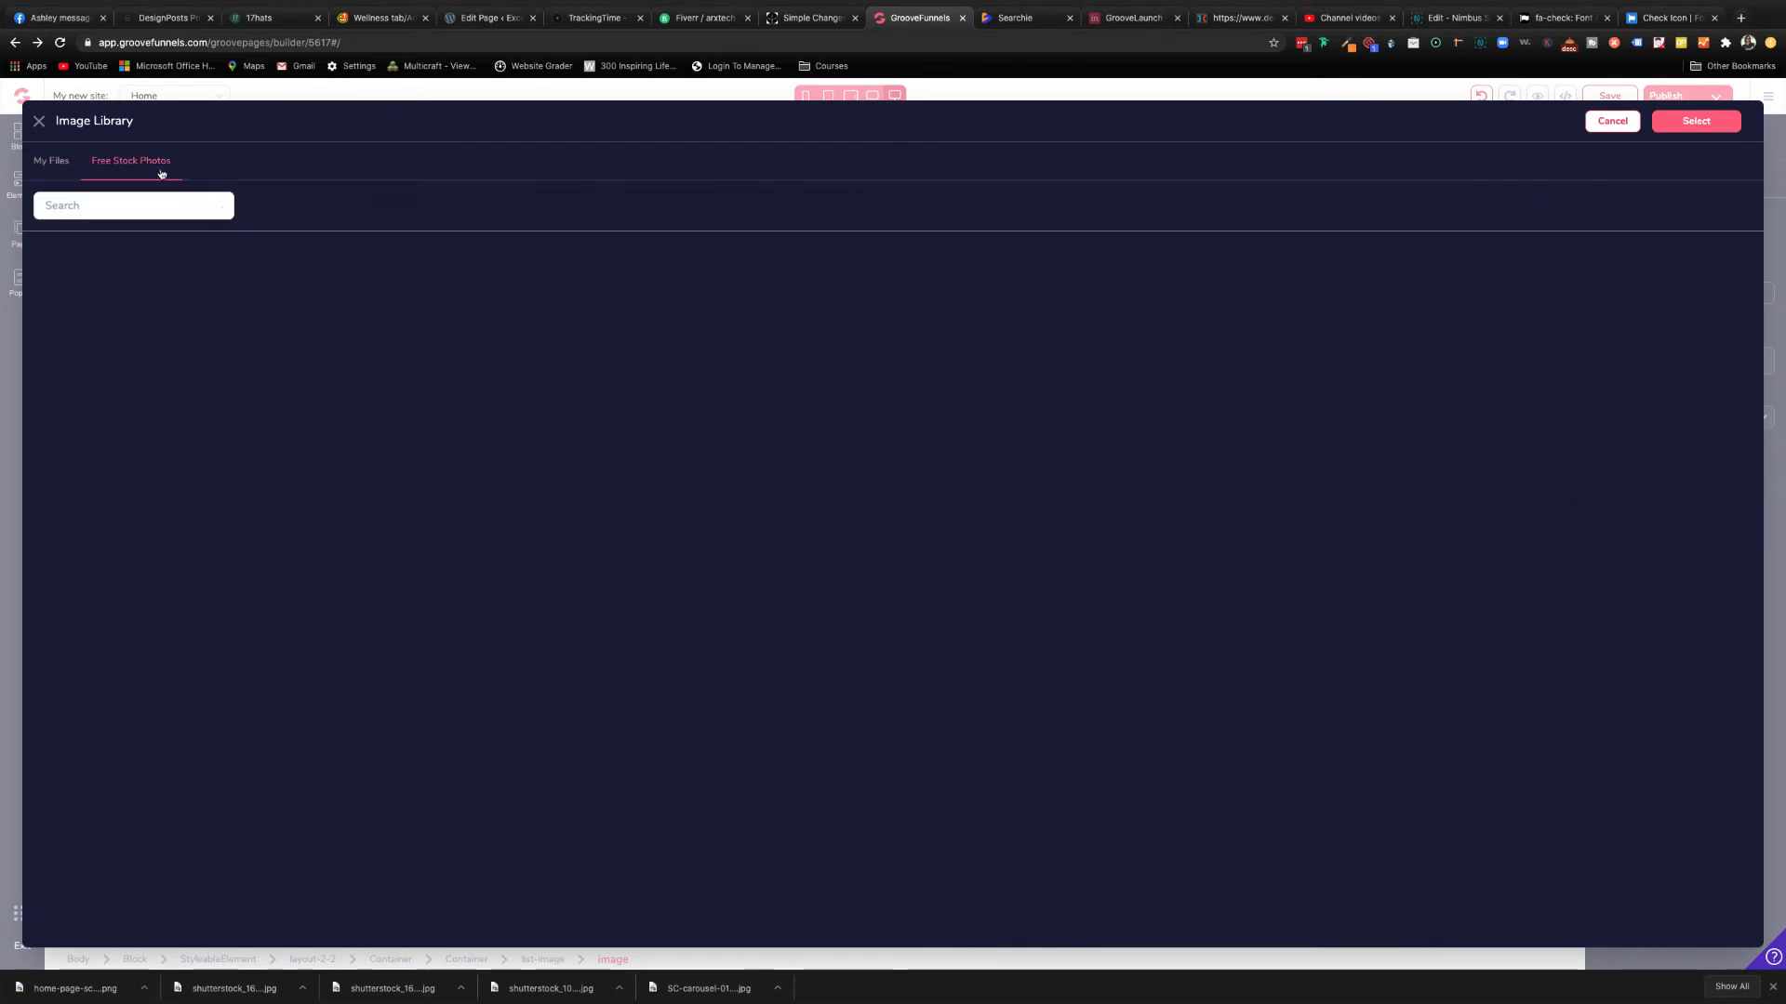
pyautogui.click(160, 204)
pyautogui.write('icon')
pyautogui.press('Return')
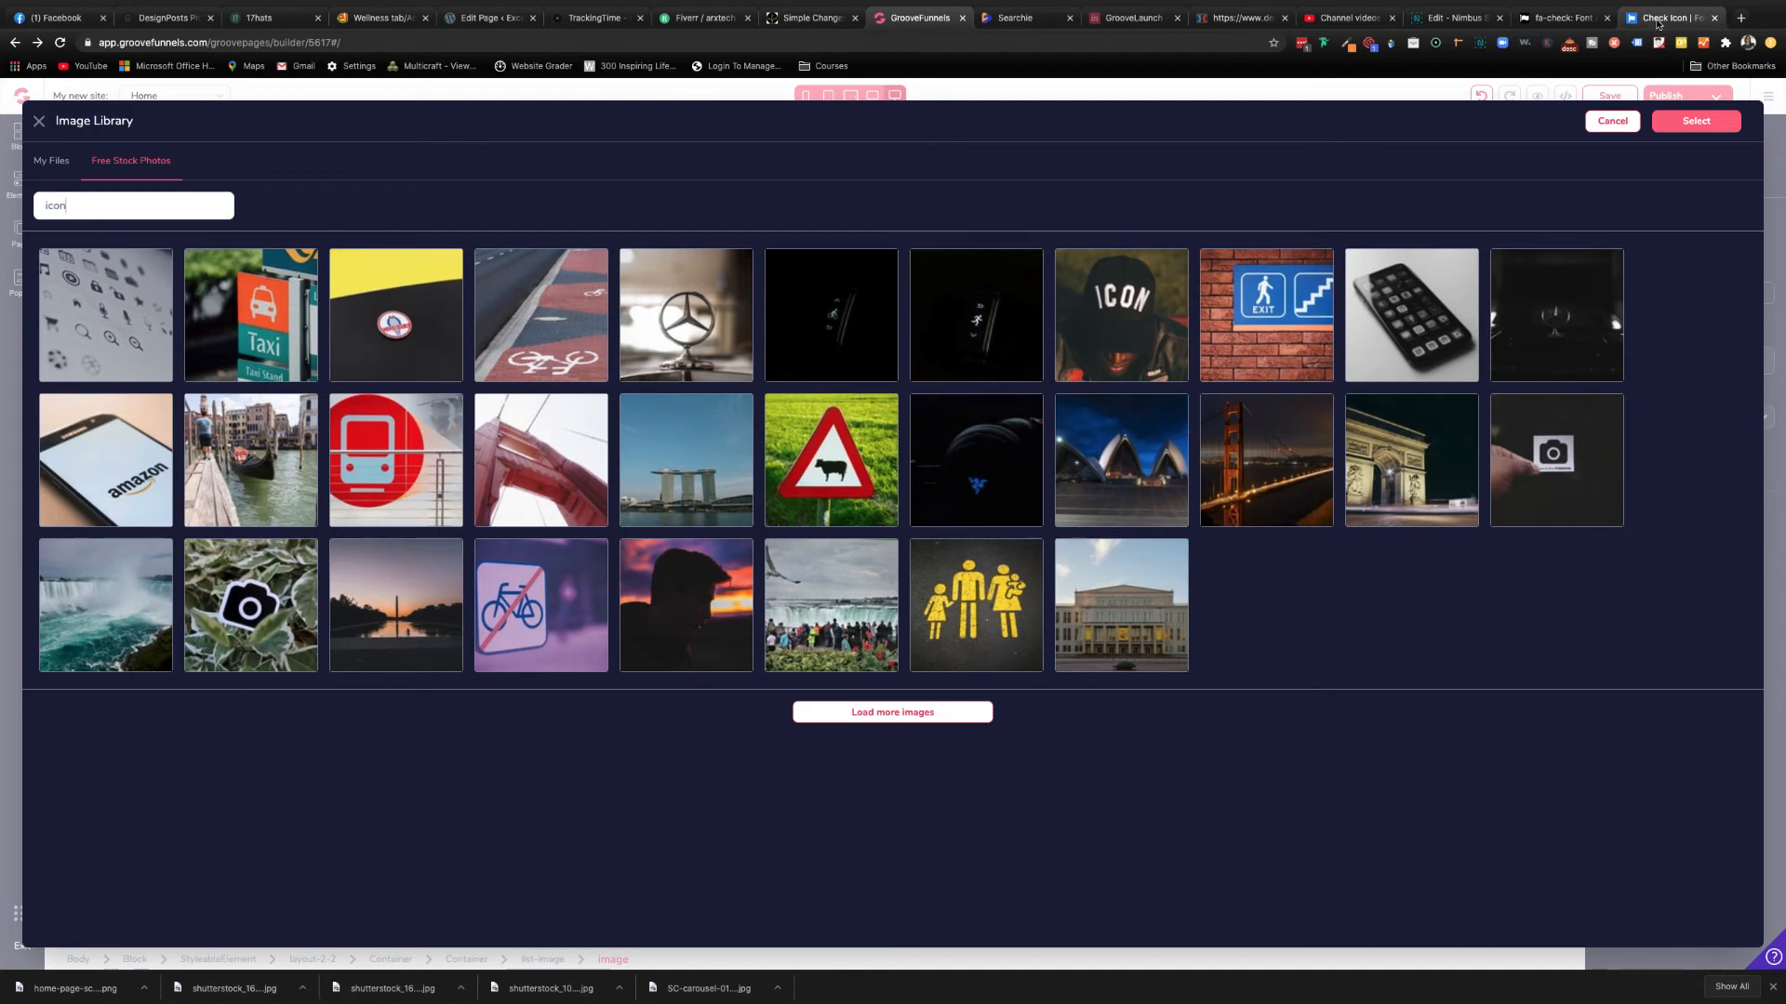
# - Search Google Images for "checkmark png" and open the CleanPNG source page of the first green check mark result
pyautogui.click(1572, 22)
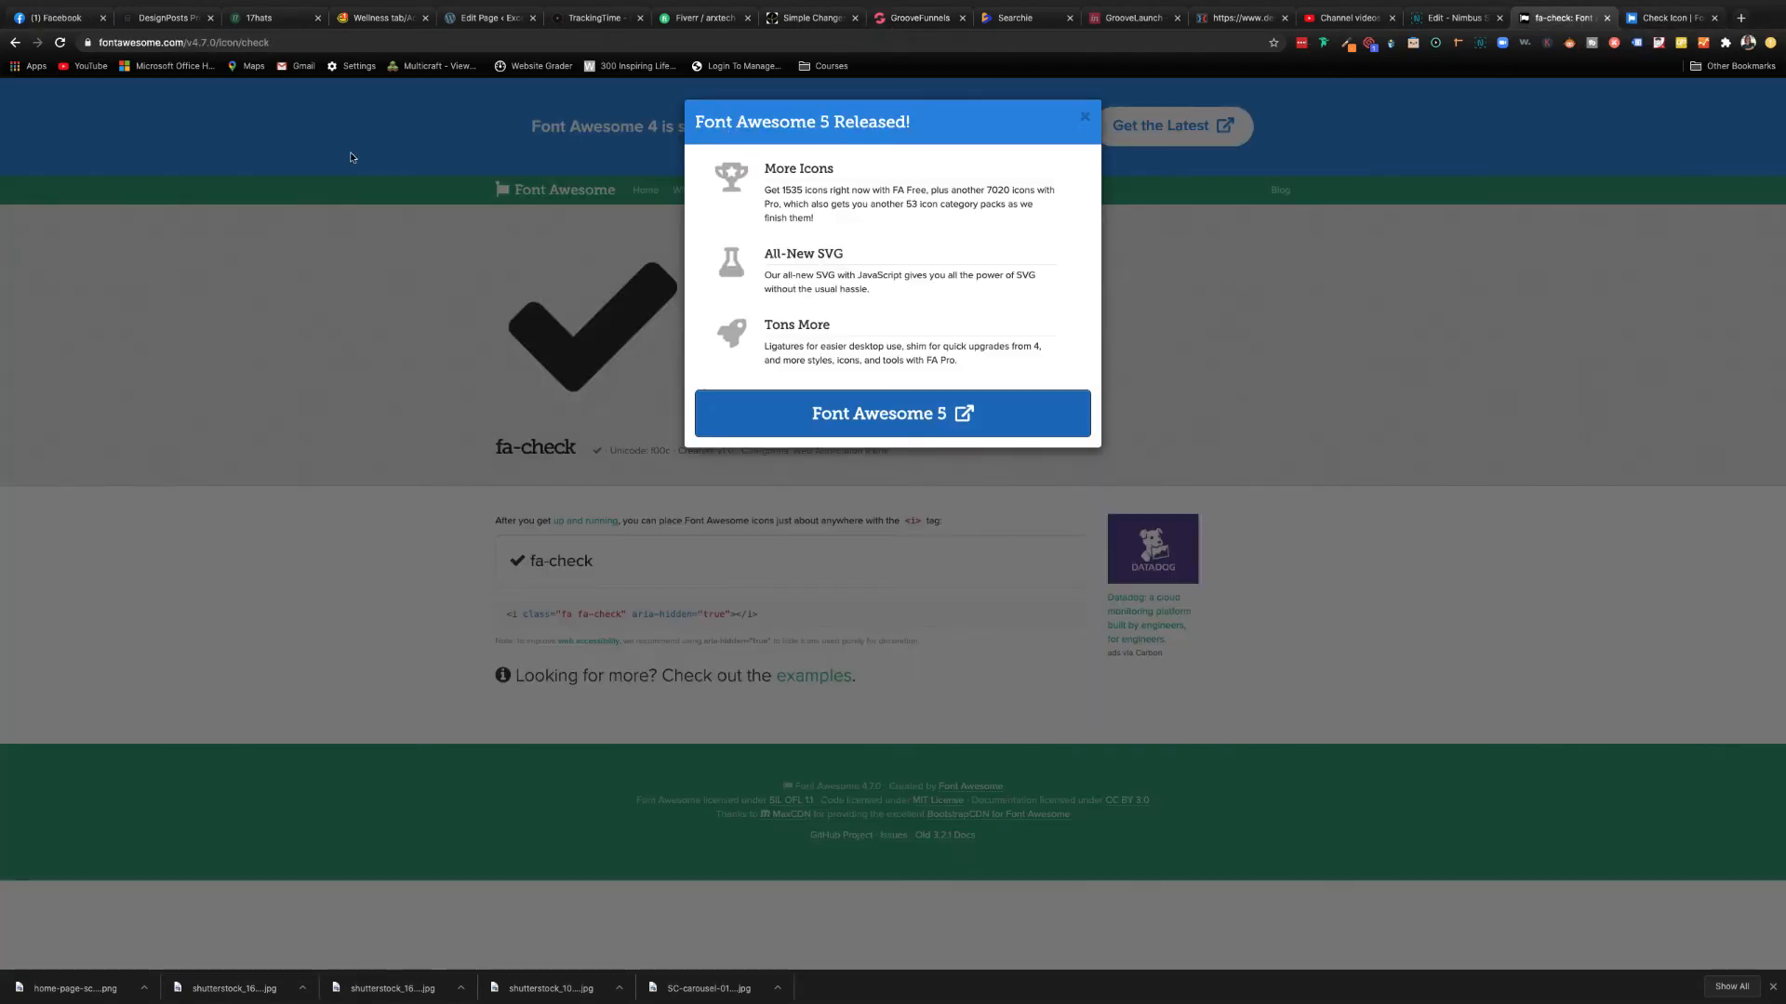
pyautogui.click(389, 43)
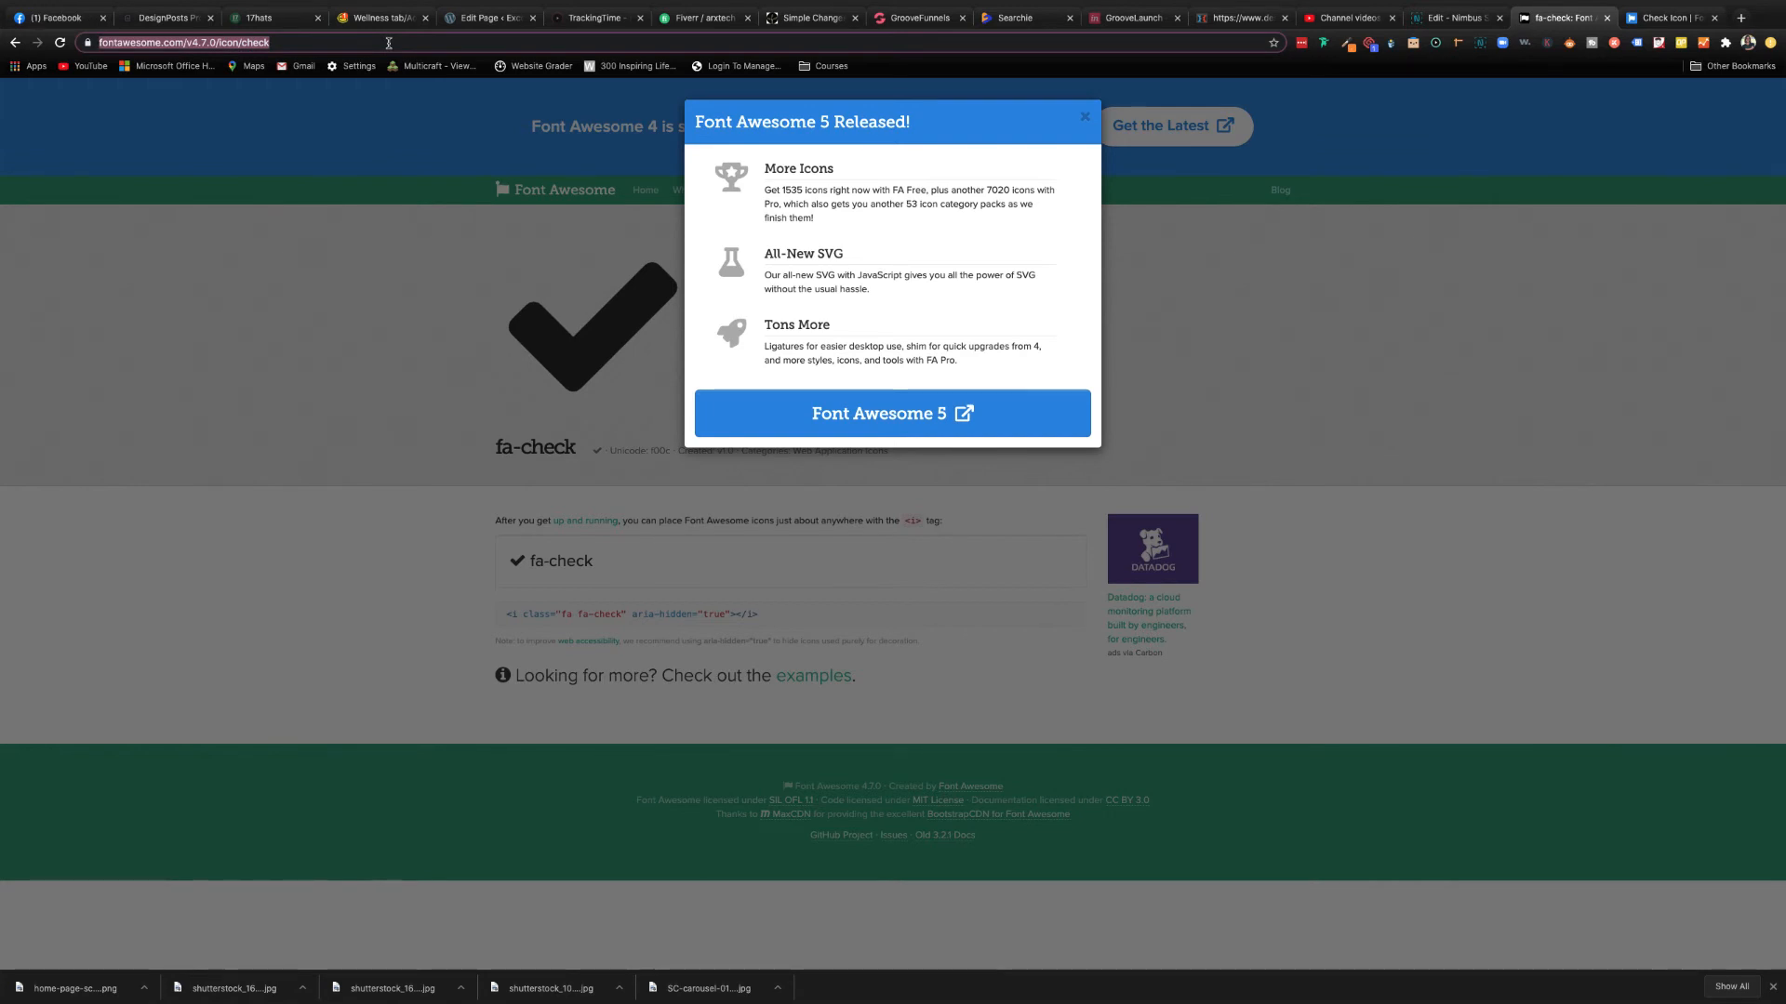
pyautogui.write('checkmark ')
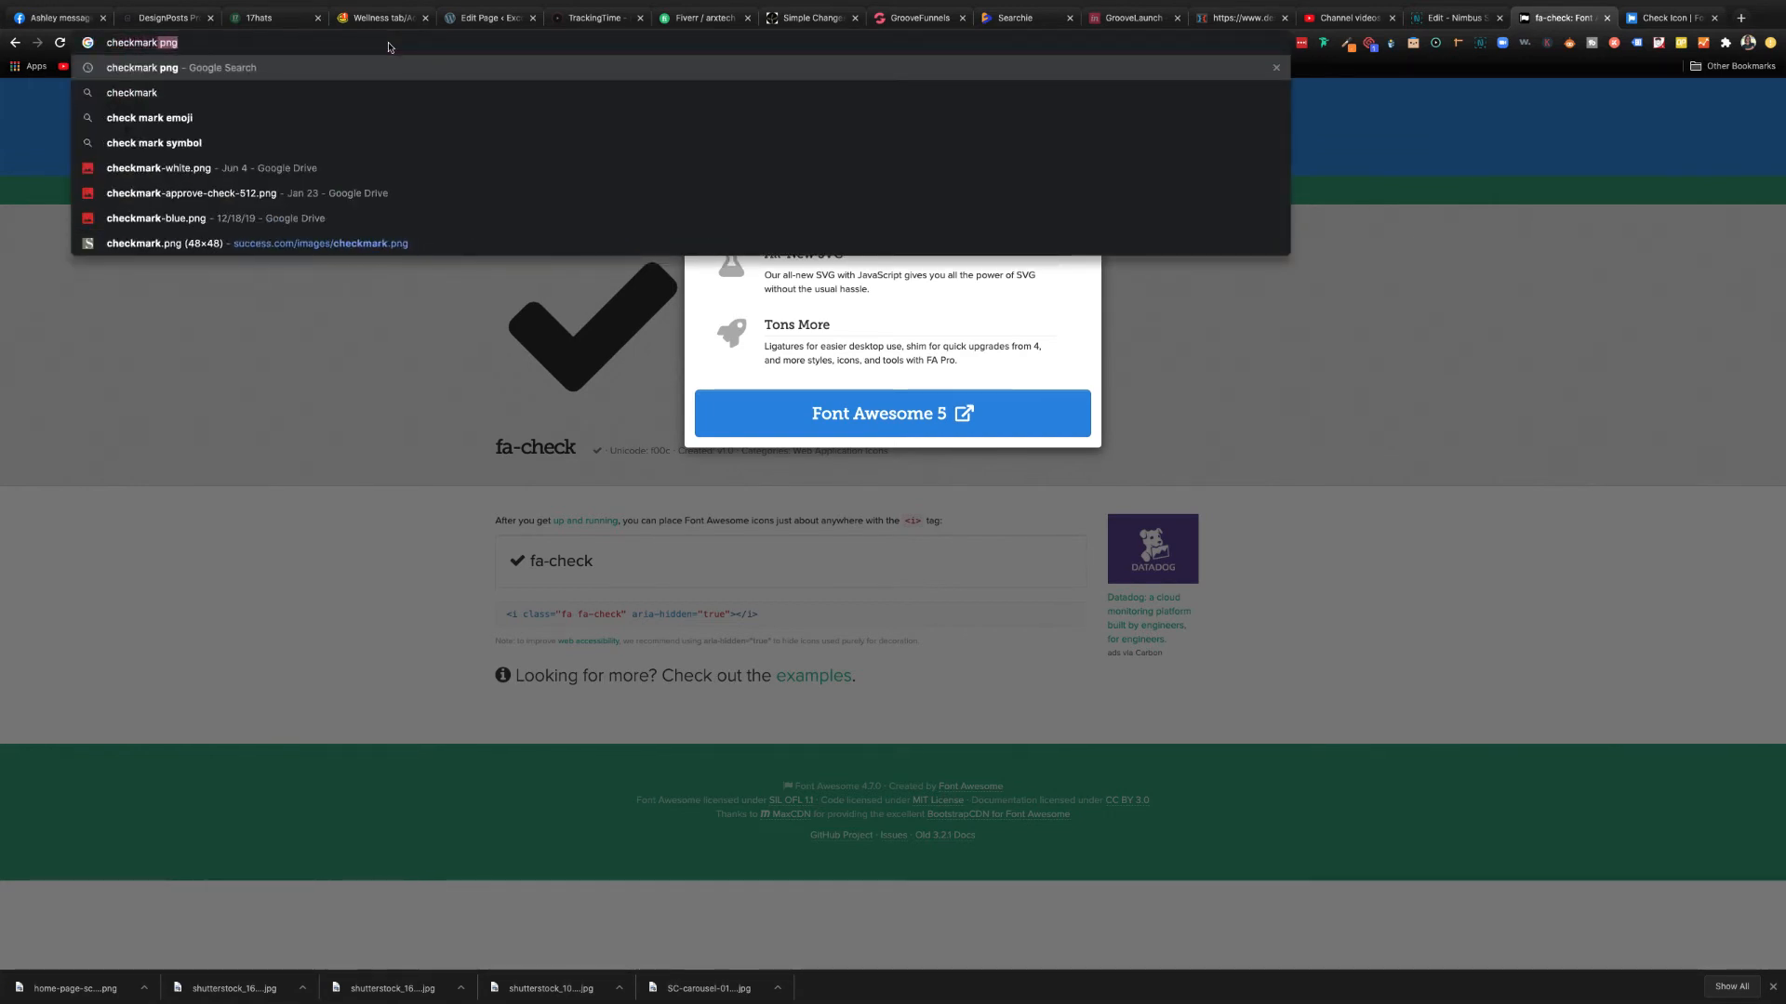
pyautogui.write('png')
pyautogui.press('Return')
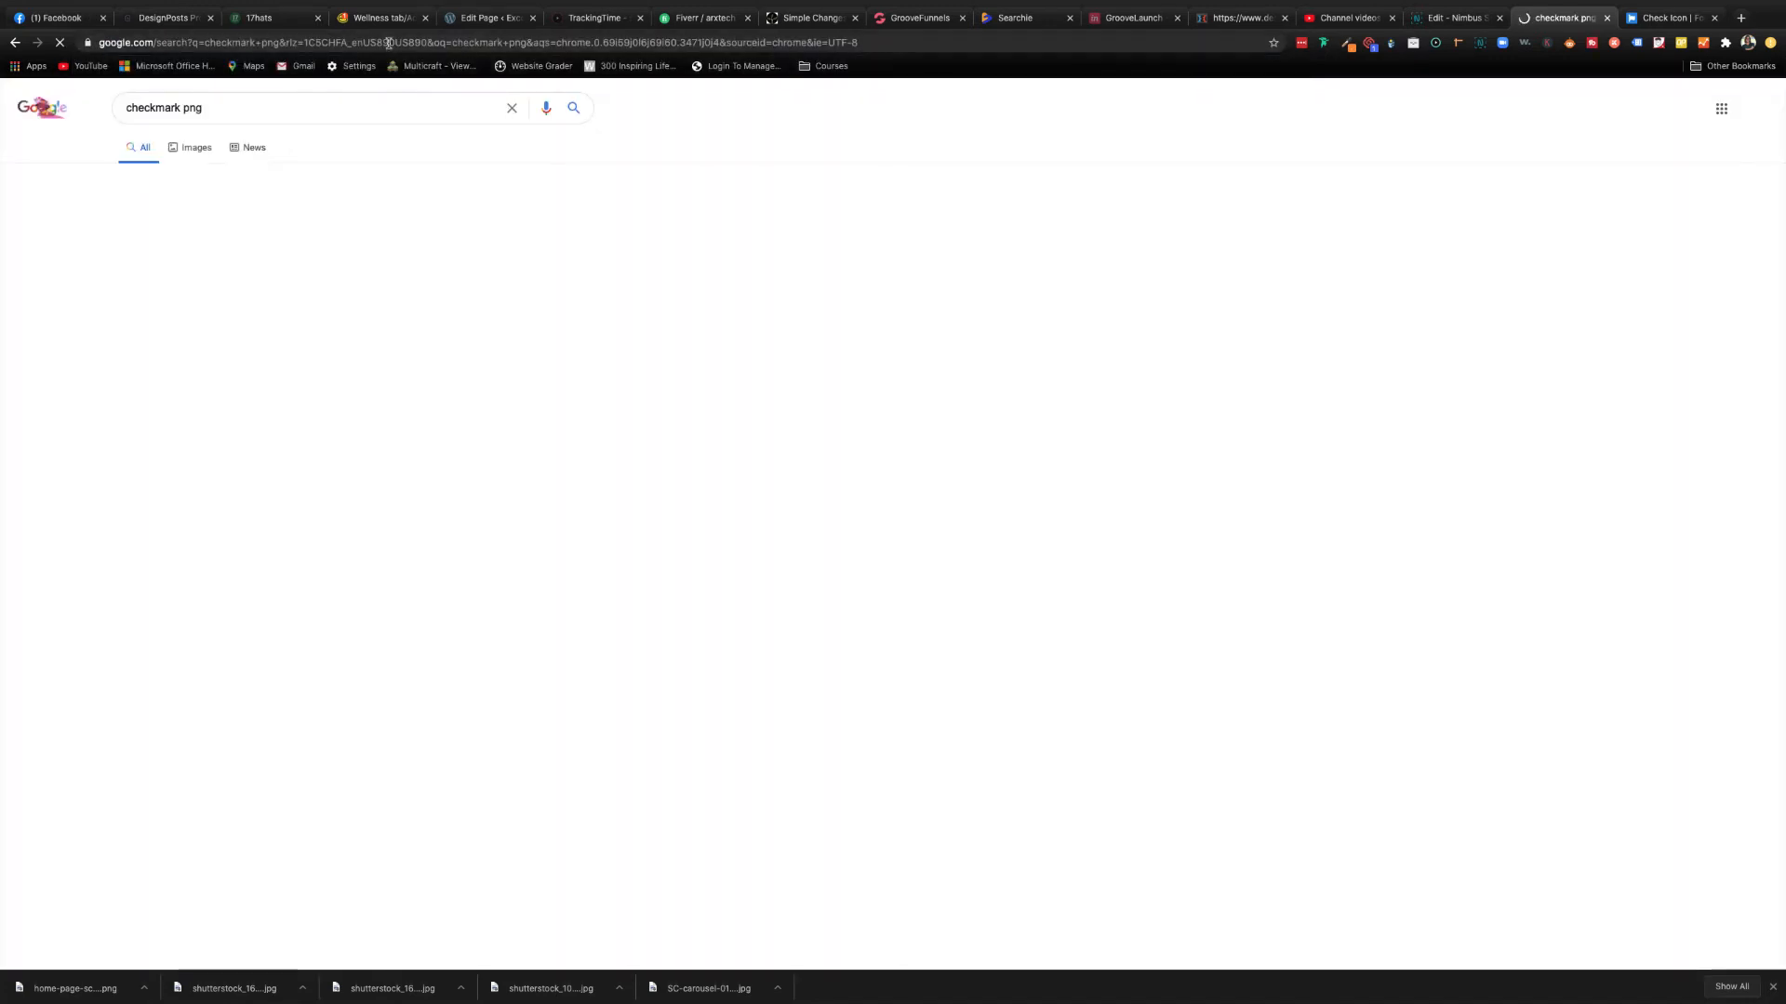
pyautogui.click(199, 150)
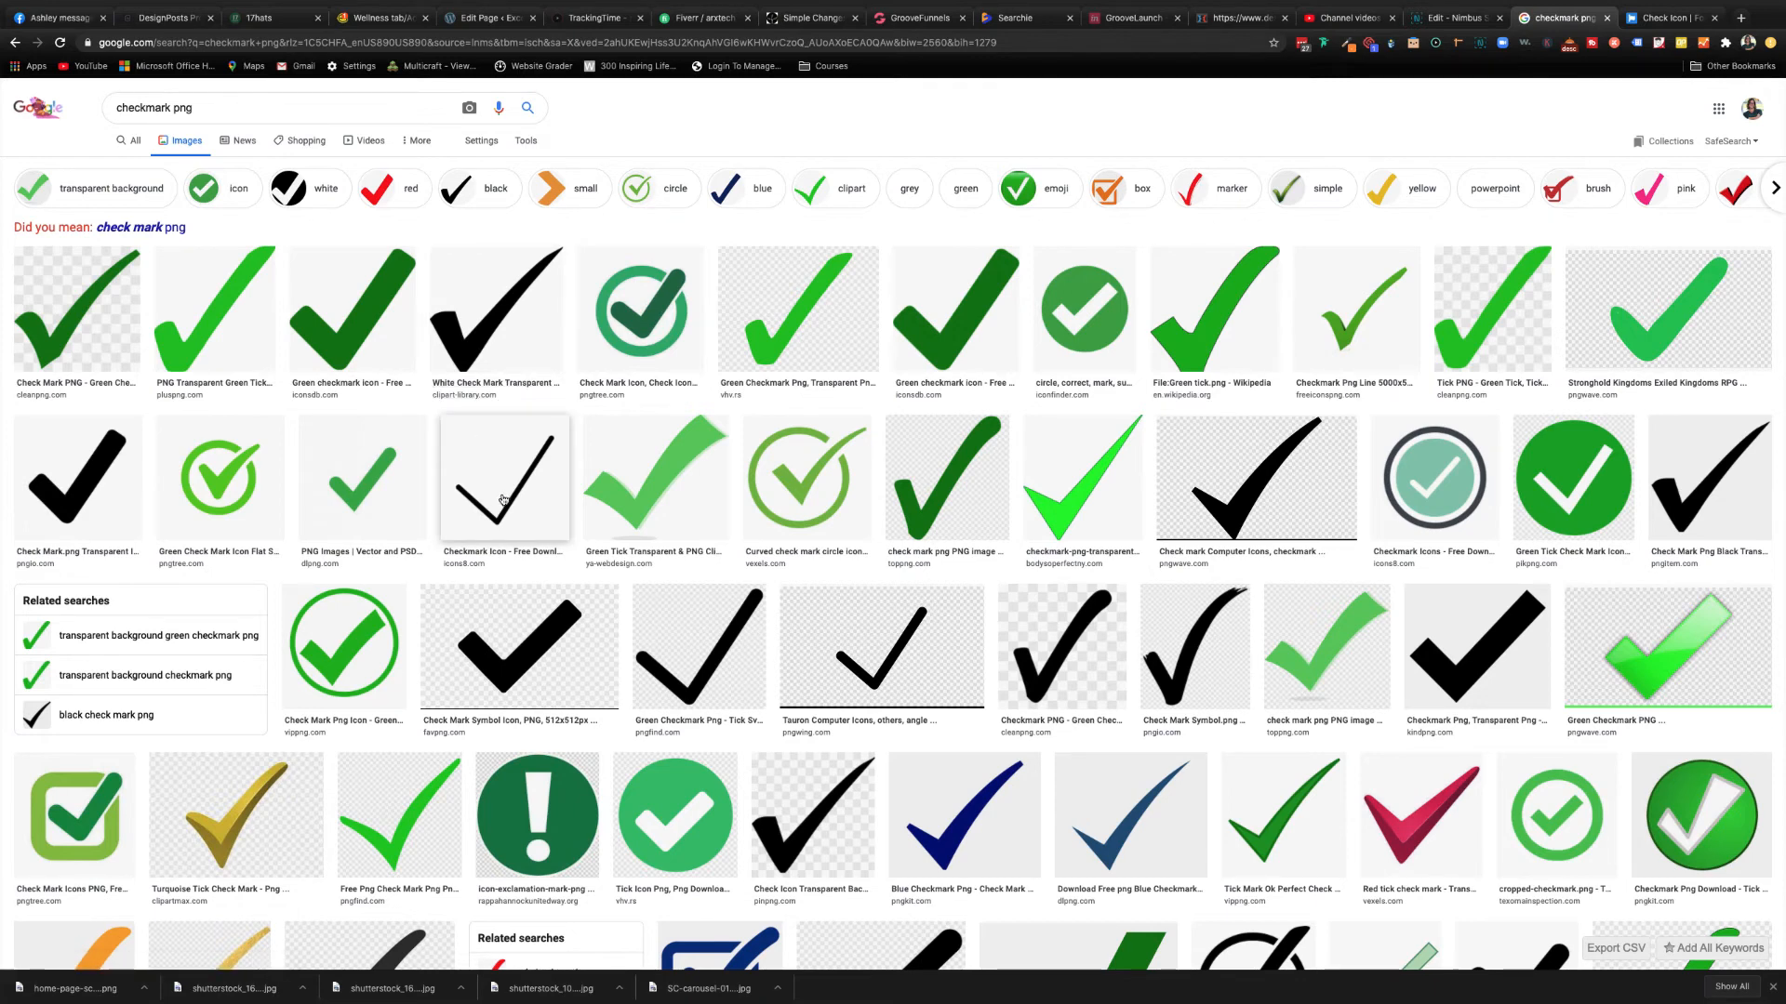
pyautogui.click(107, 336)
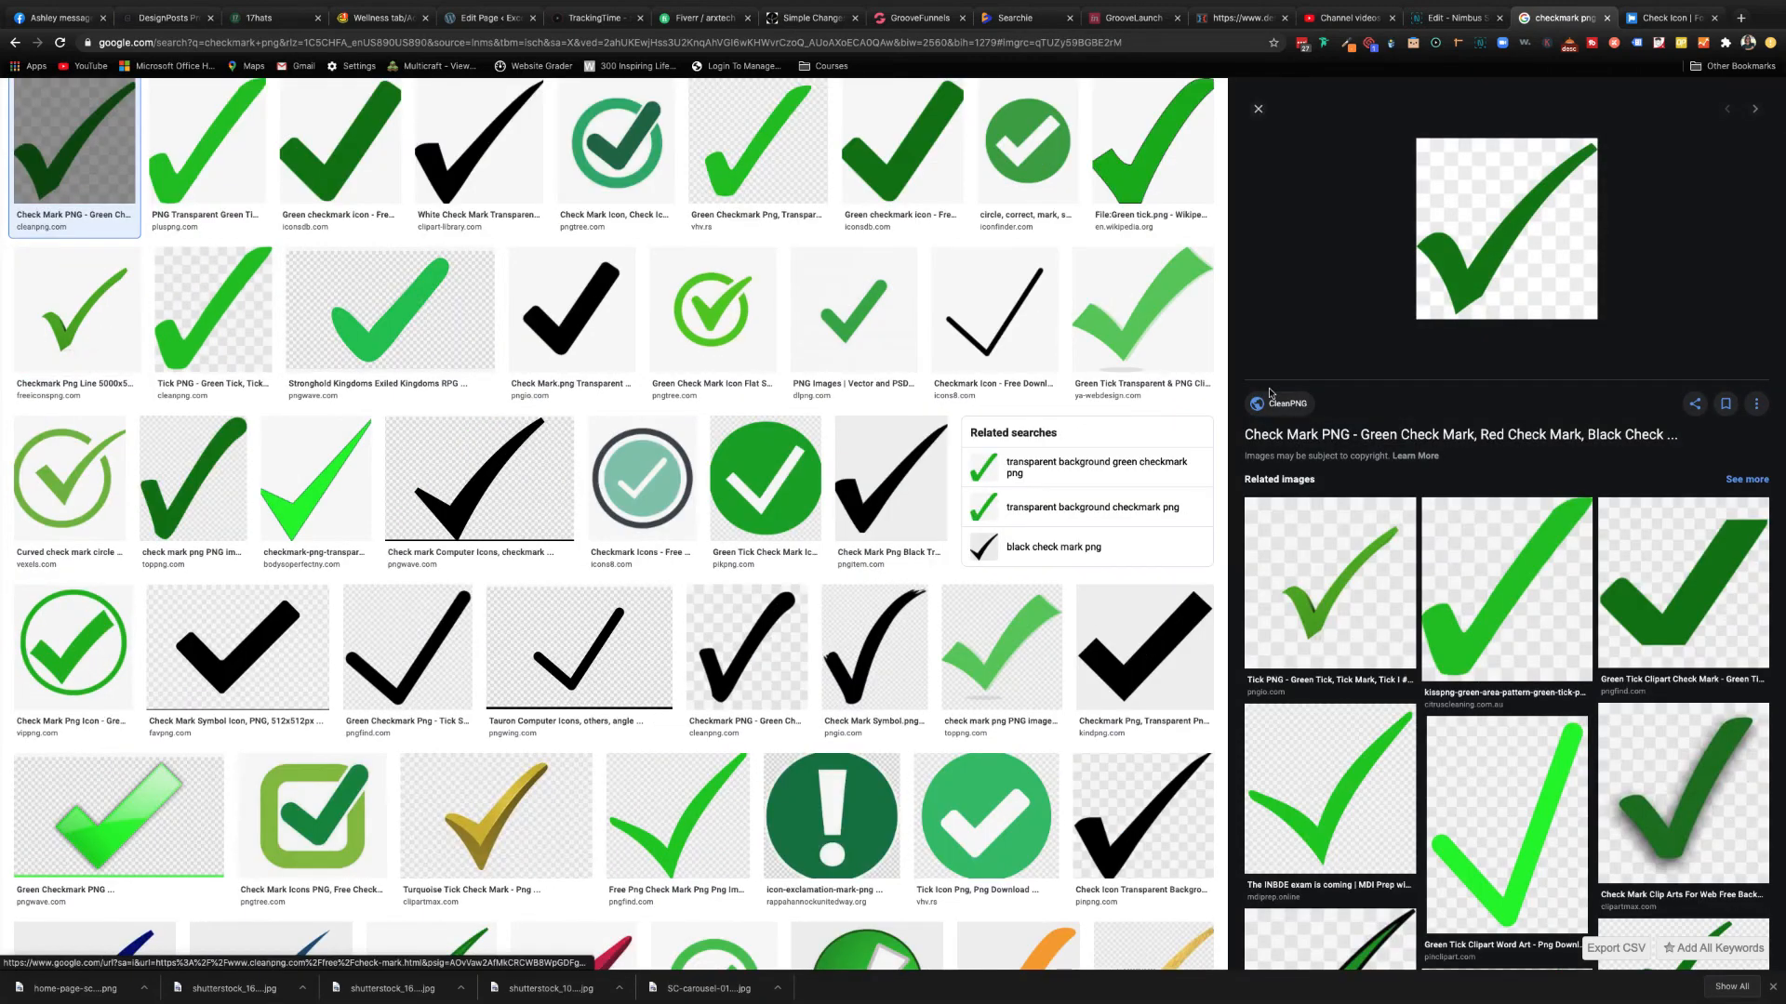
pyautogui.click(1525, 292)
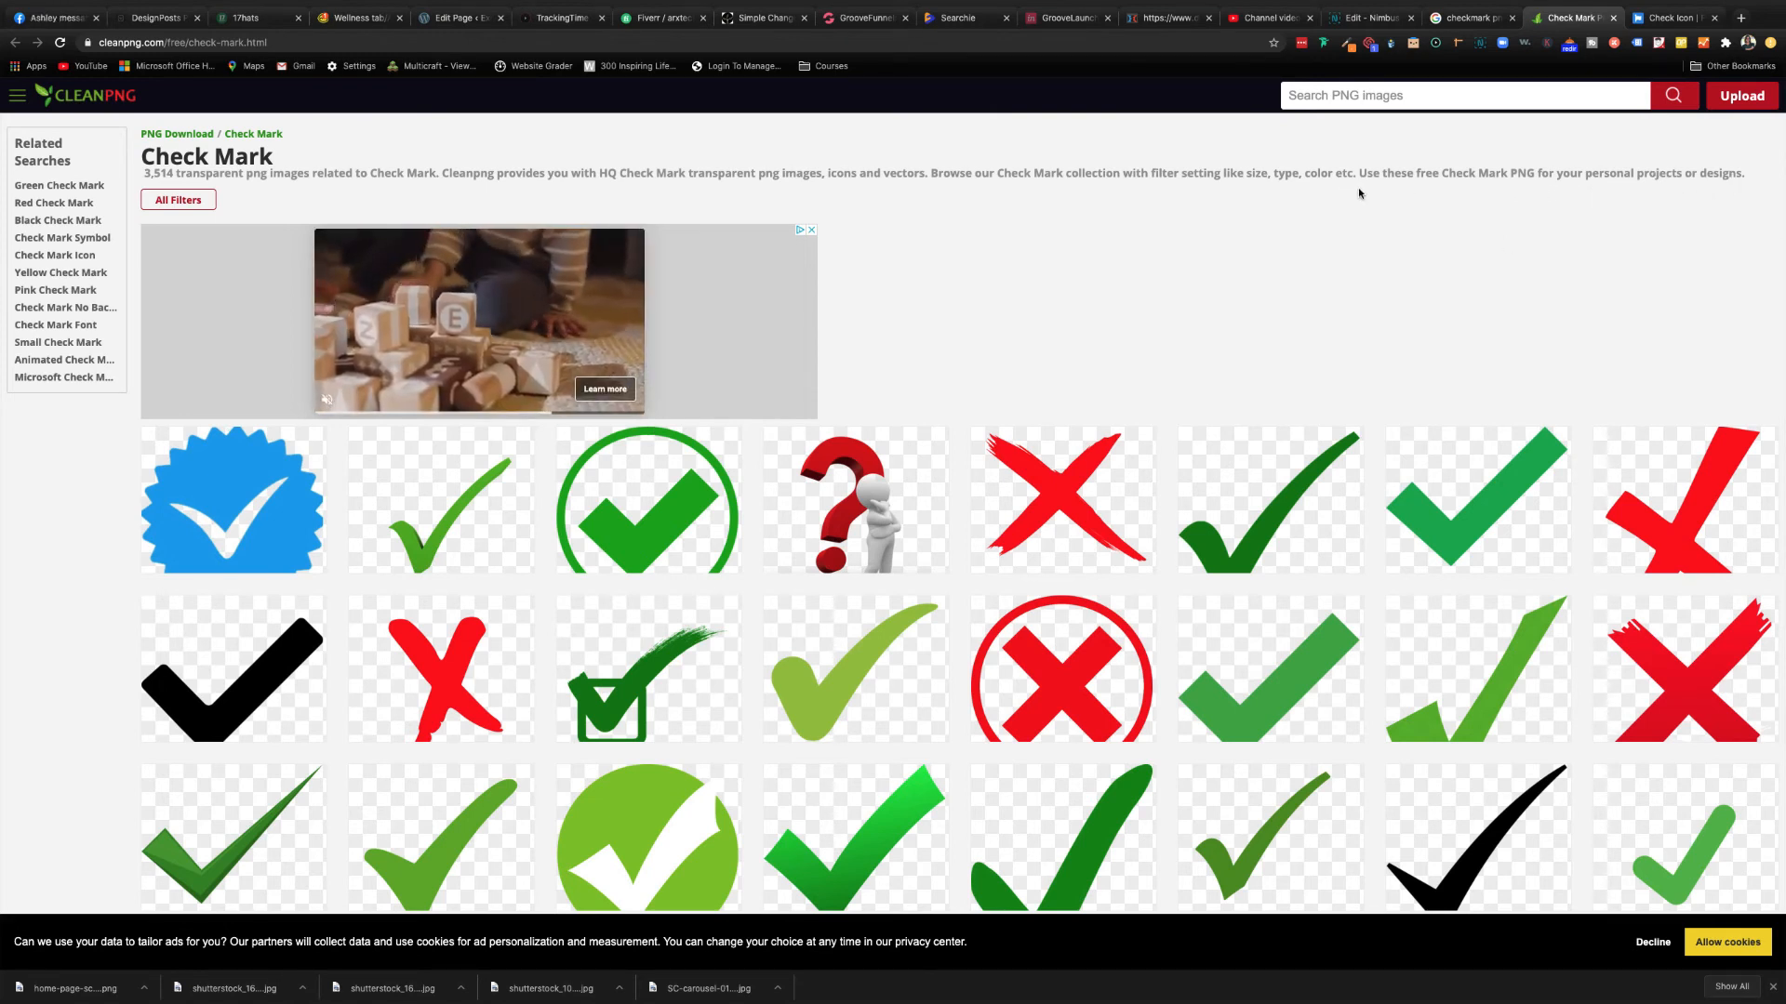
# - Open the thin green check mark in the first row of results, request its free download and start the robot check
pyautogui.rightClick(456, 518)
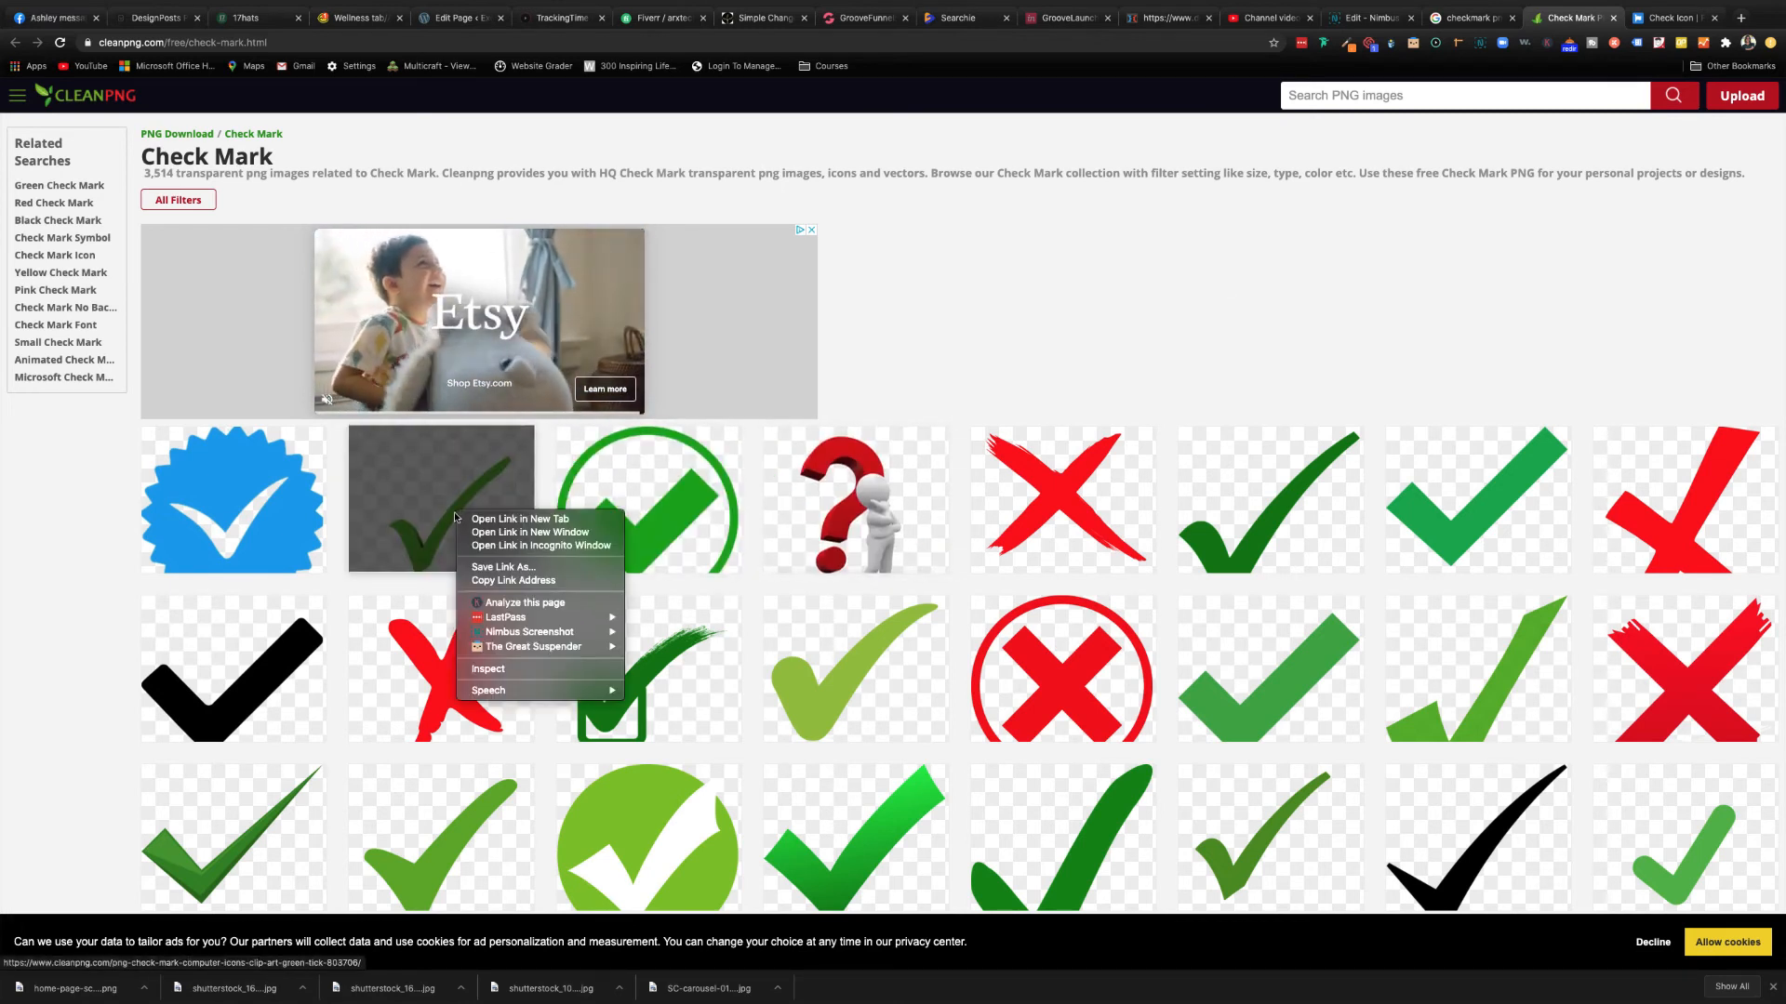
pyautogui.click(515, 580)
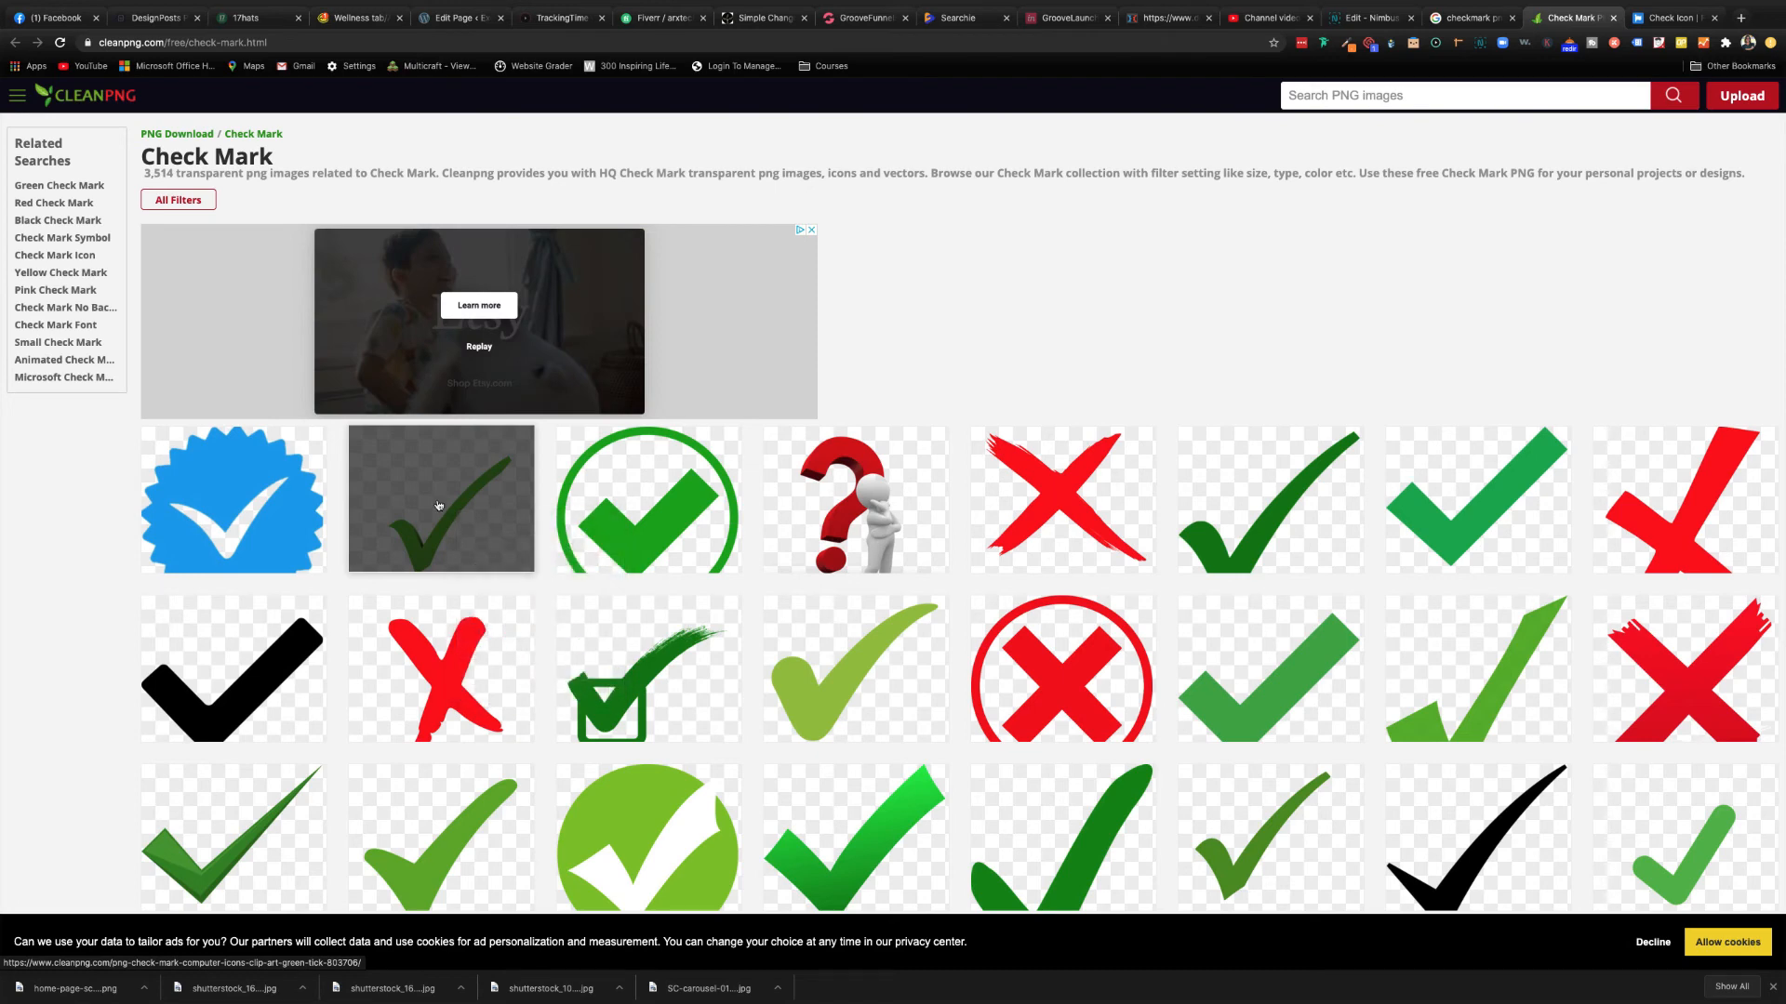
pyautogui.click(438, 506)
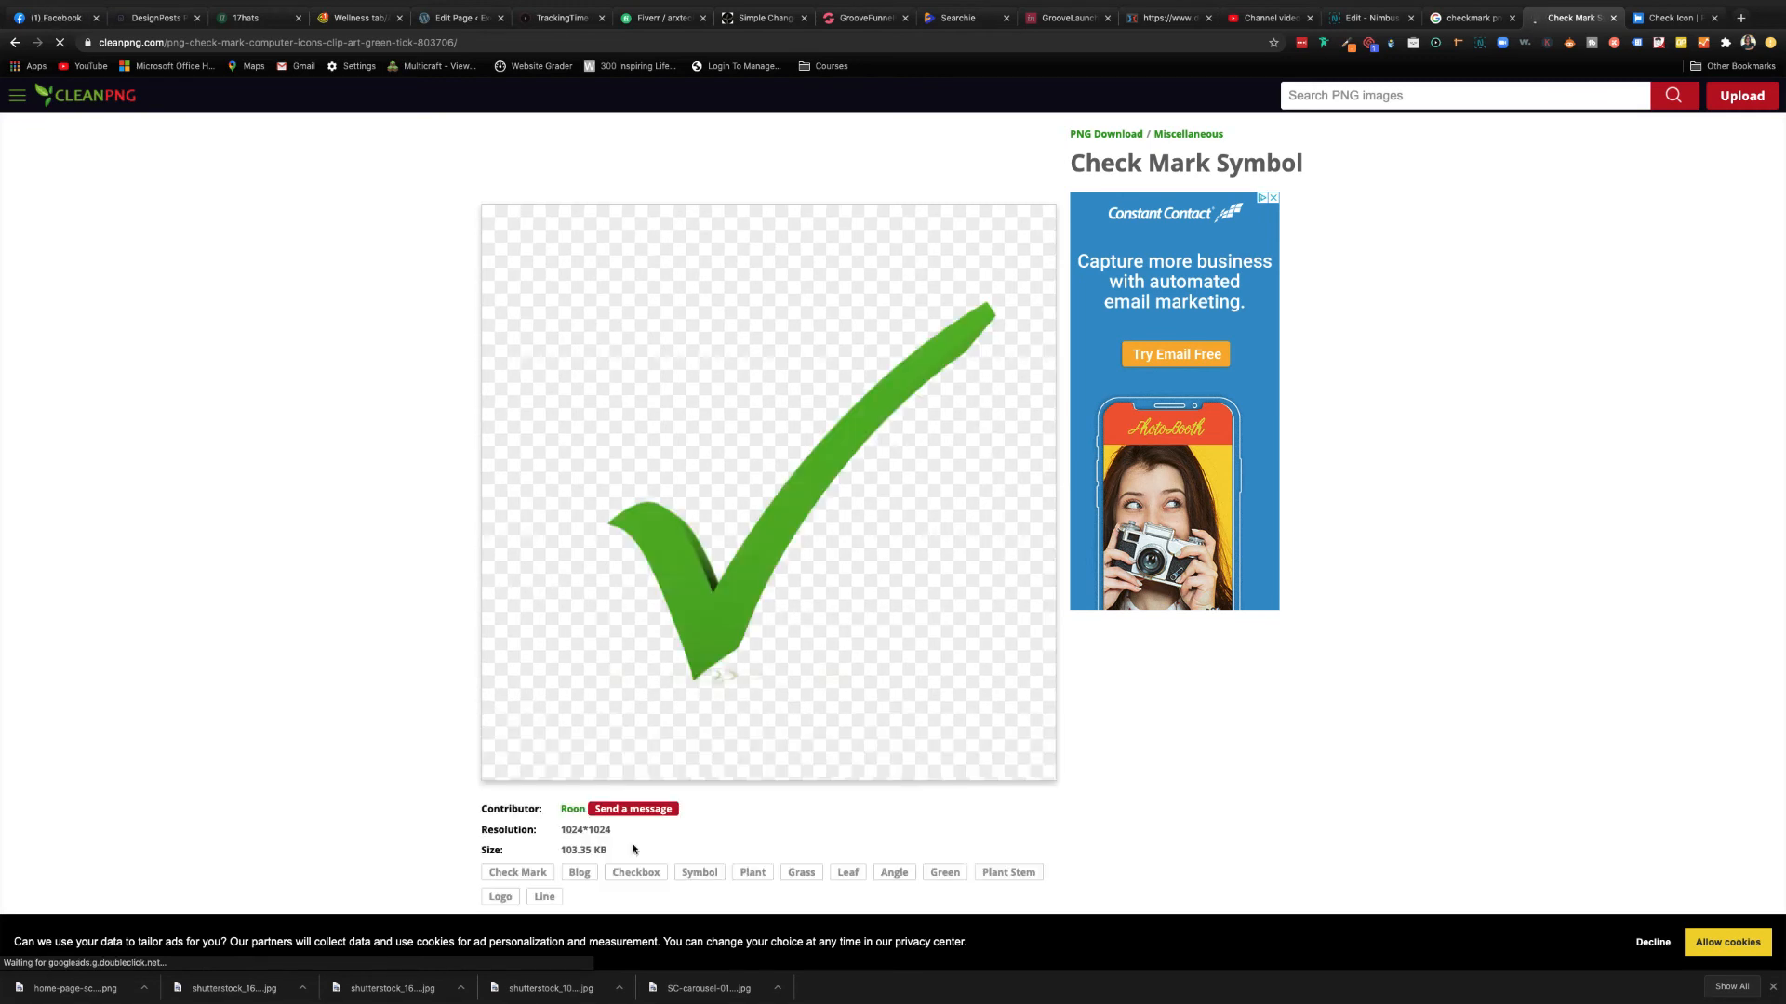
pyautogui.scroll(-2, 632, 851)
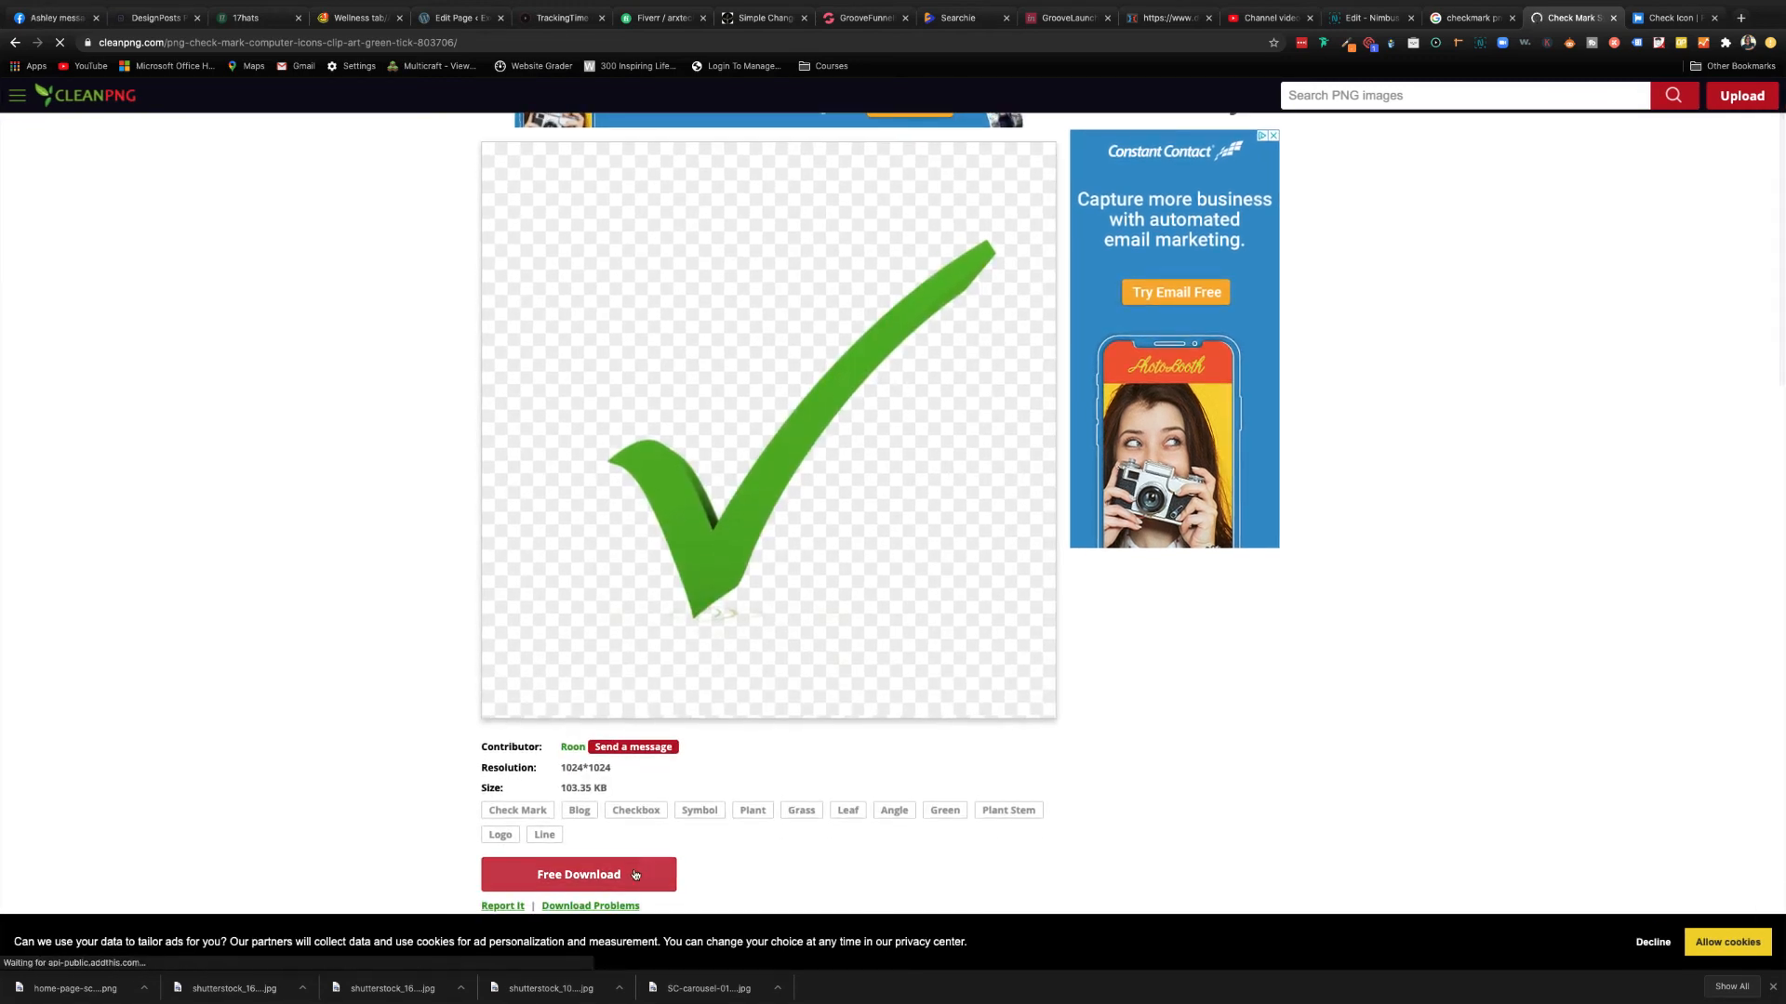
pyautogui.click(635, 874)
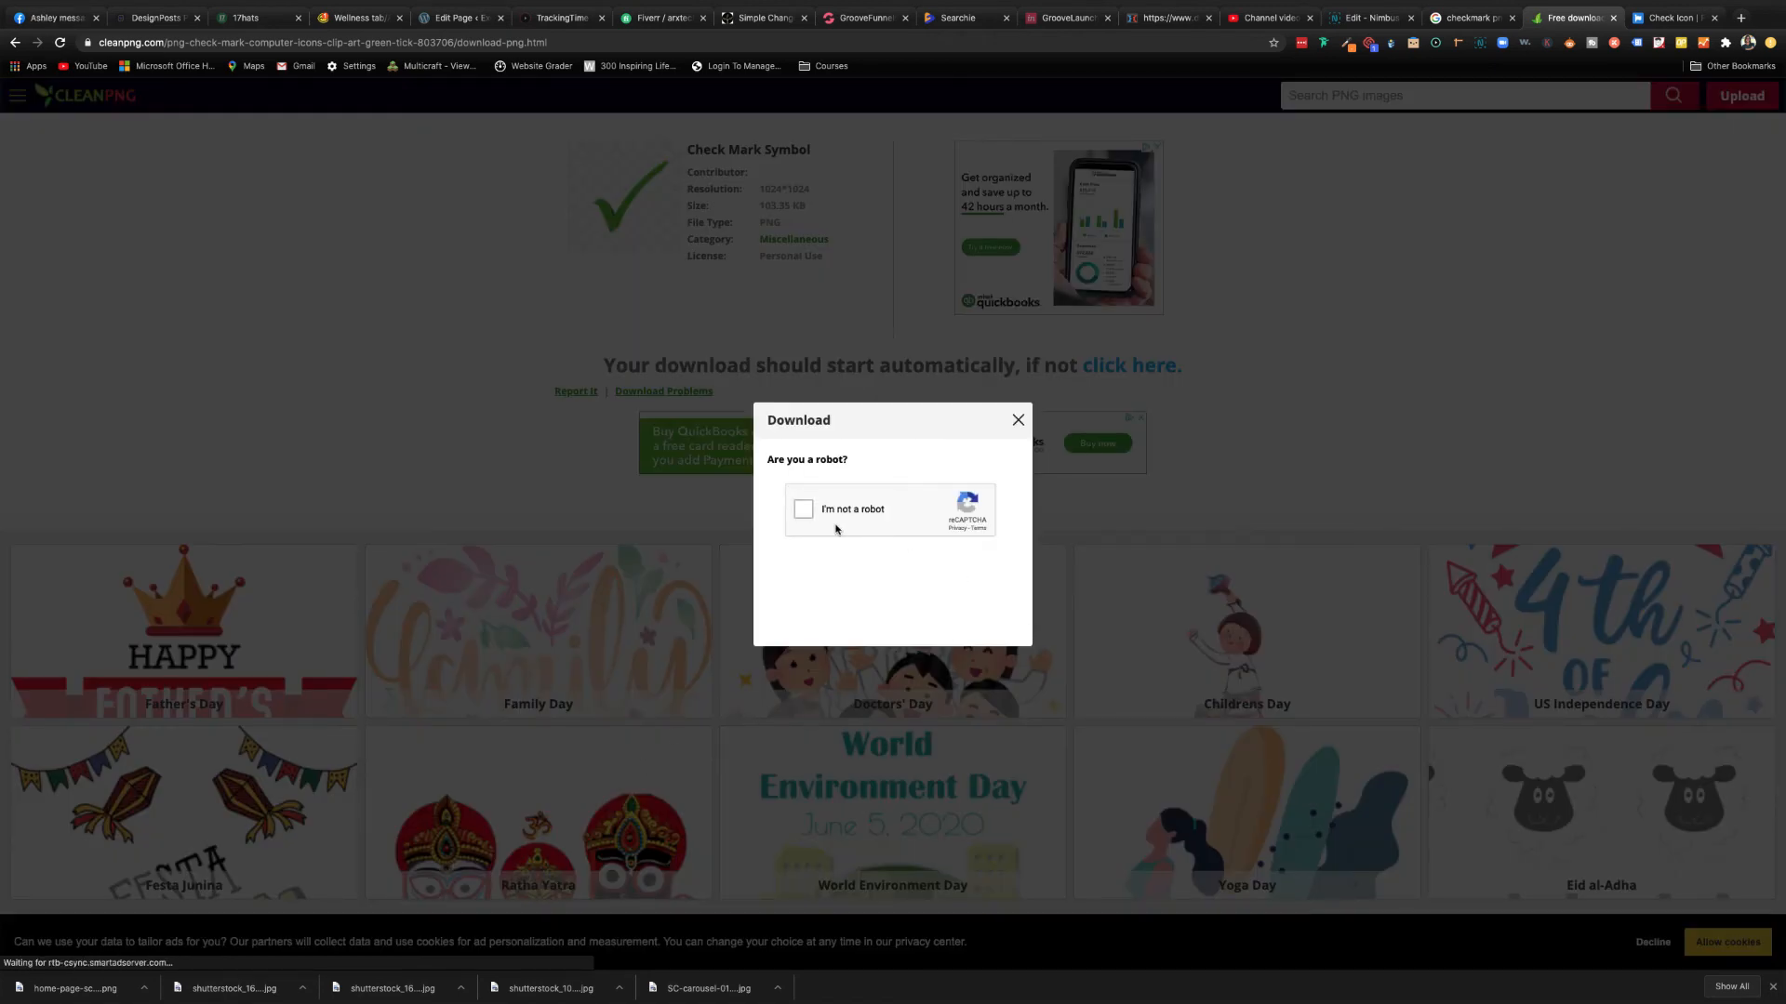
pyautogui.click(803, 510)
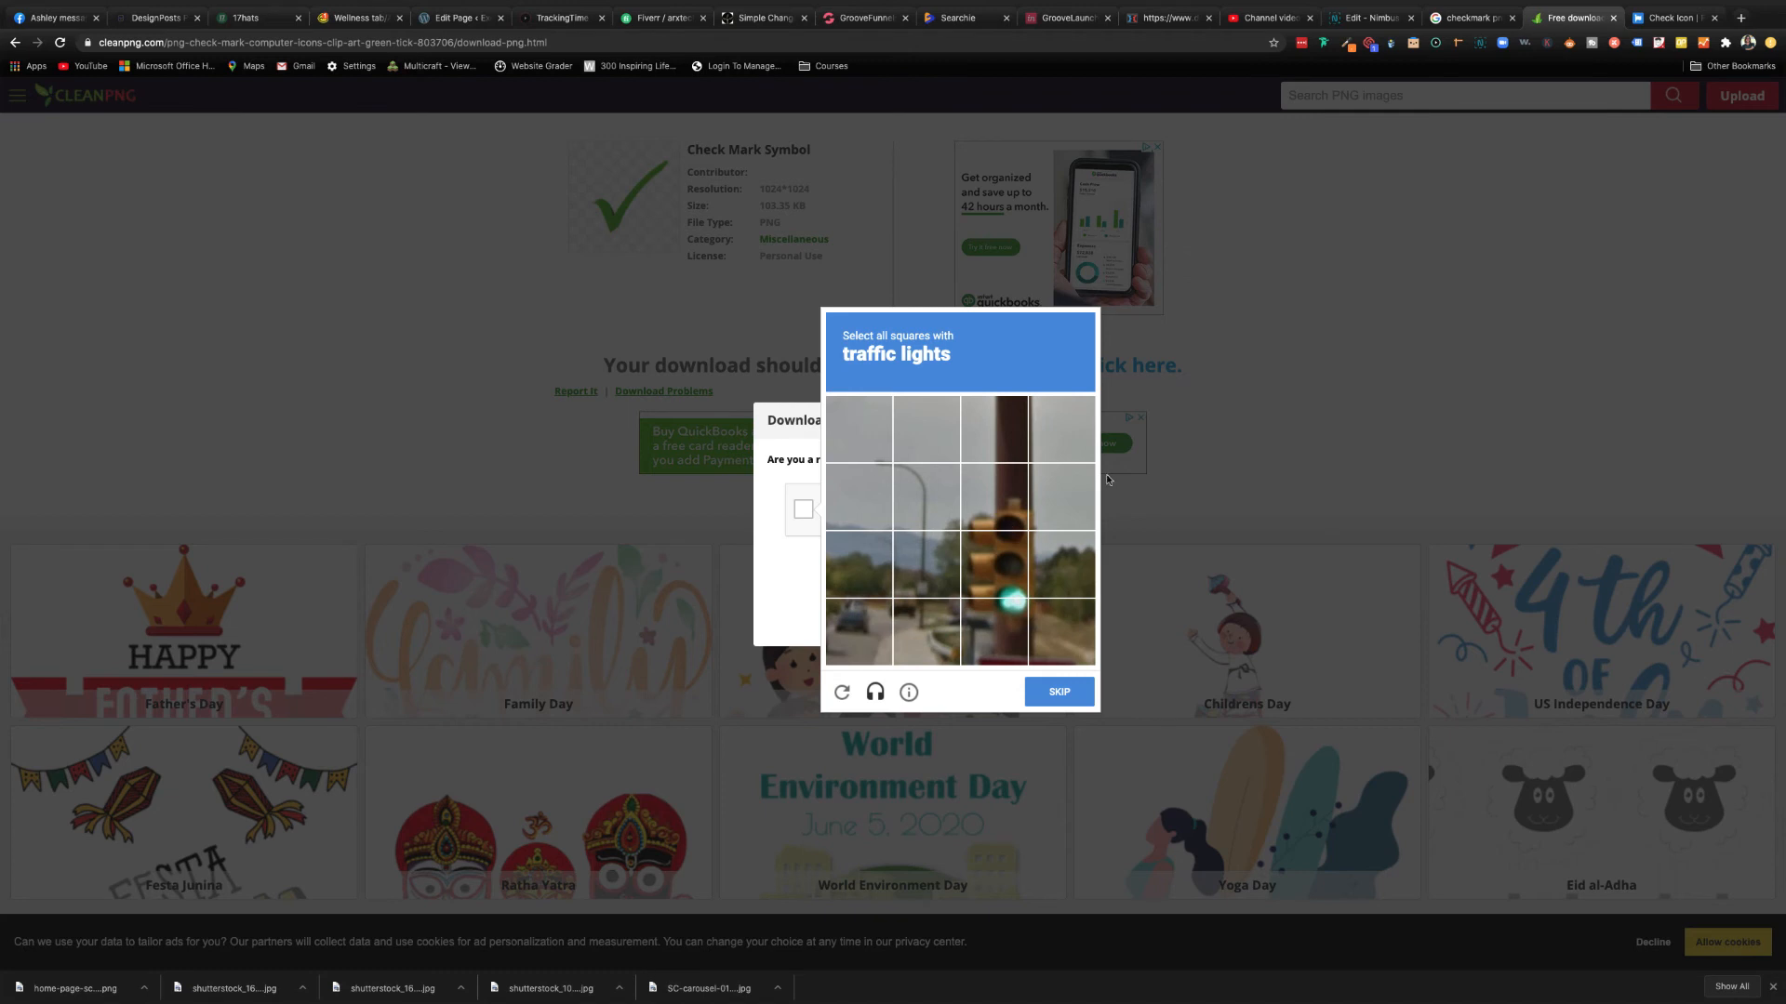
# - Try to pass the robot check by selecting the squares around the single traffic light and submitting them
pyautogui.click(994, 497)
pyautogui.click(993, 564)
pyautogui.click(1061, 564)
pyautogui.click(1061, 631)
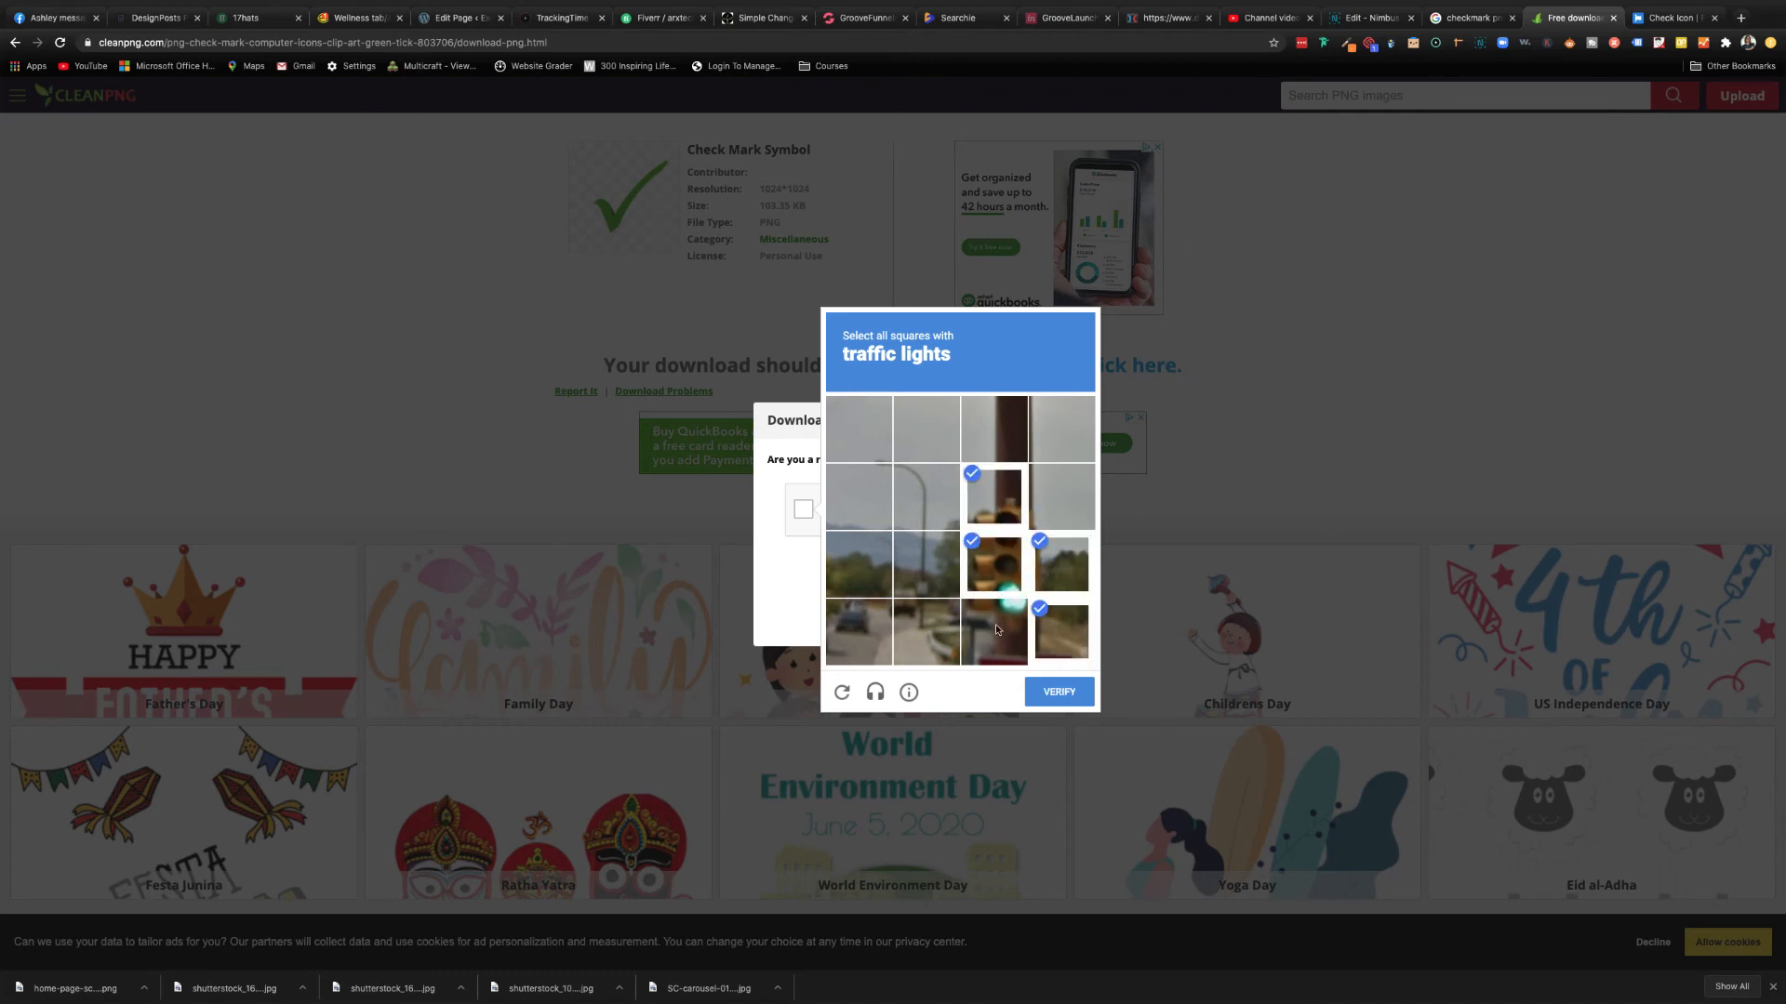
pyautogui.click(997, 629)
pyautogui.click(1060, 693)
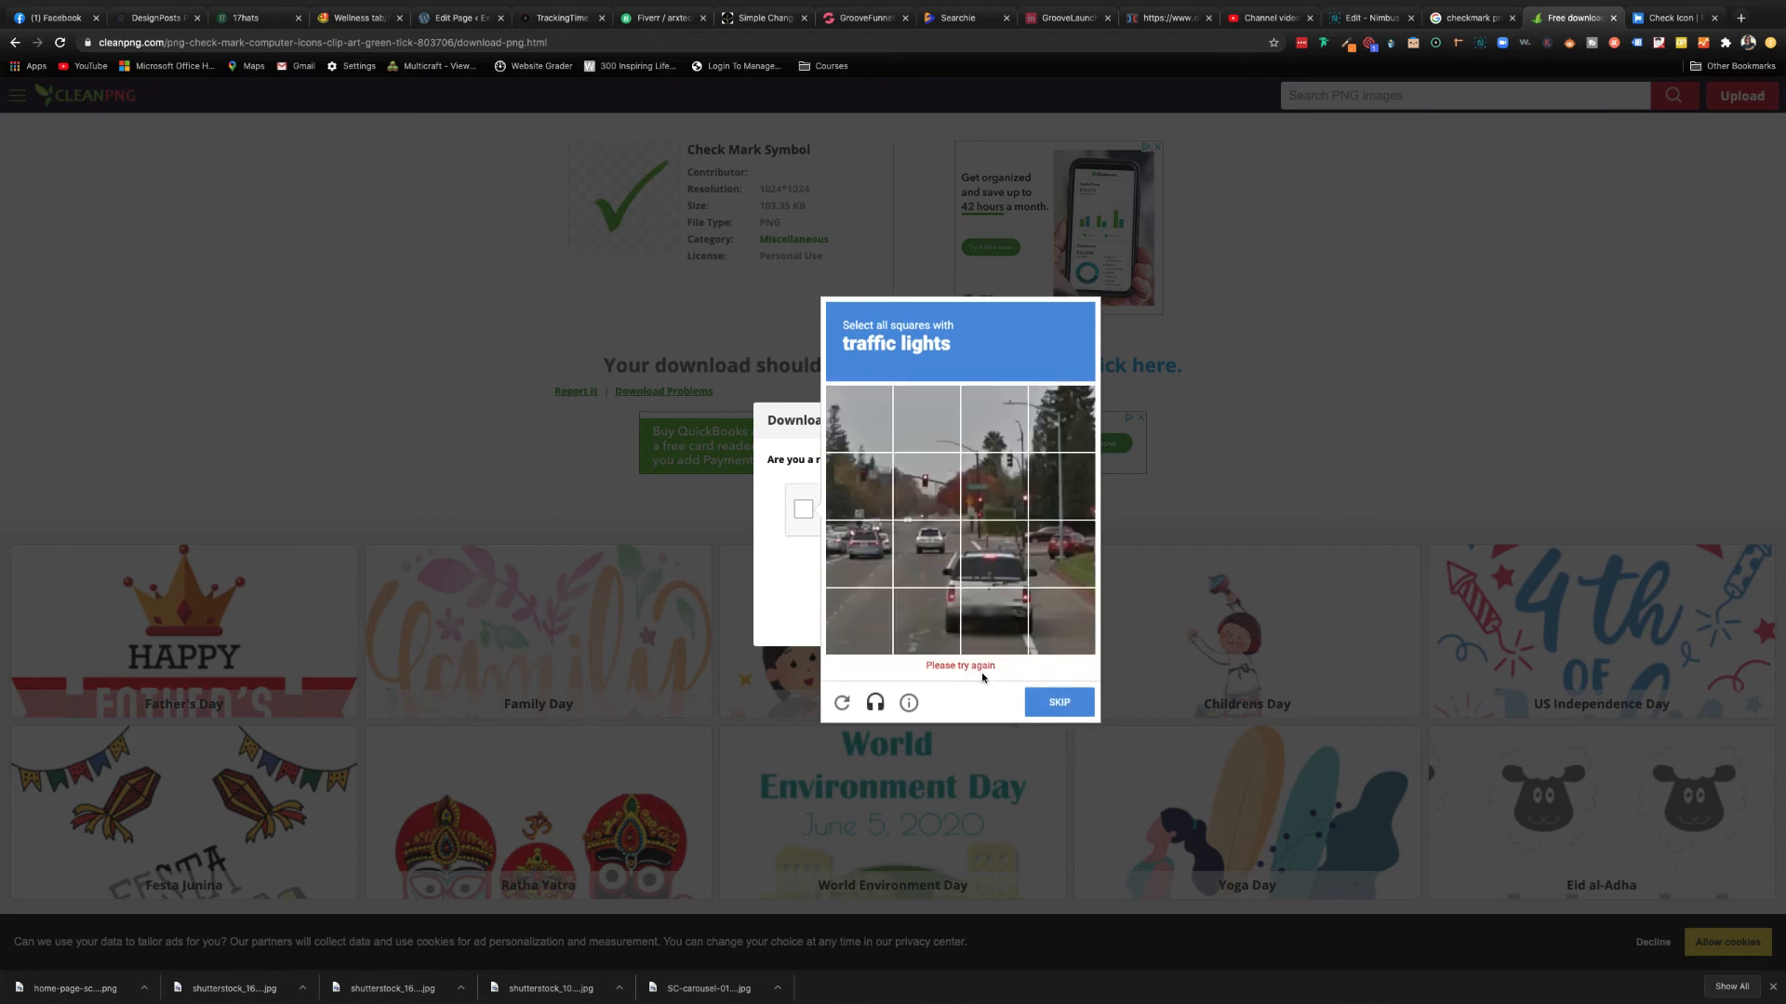
# - Try the second traffic lights challenge by selecting squares in the street scene with cars and submitting them
pyautogui.click(926, 485)
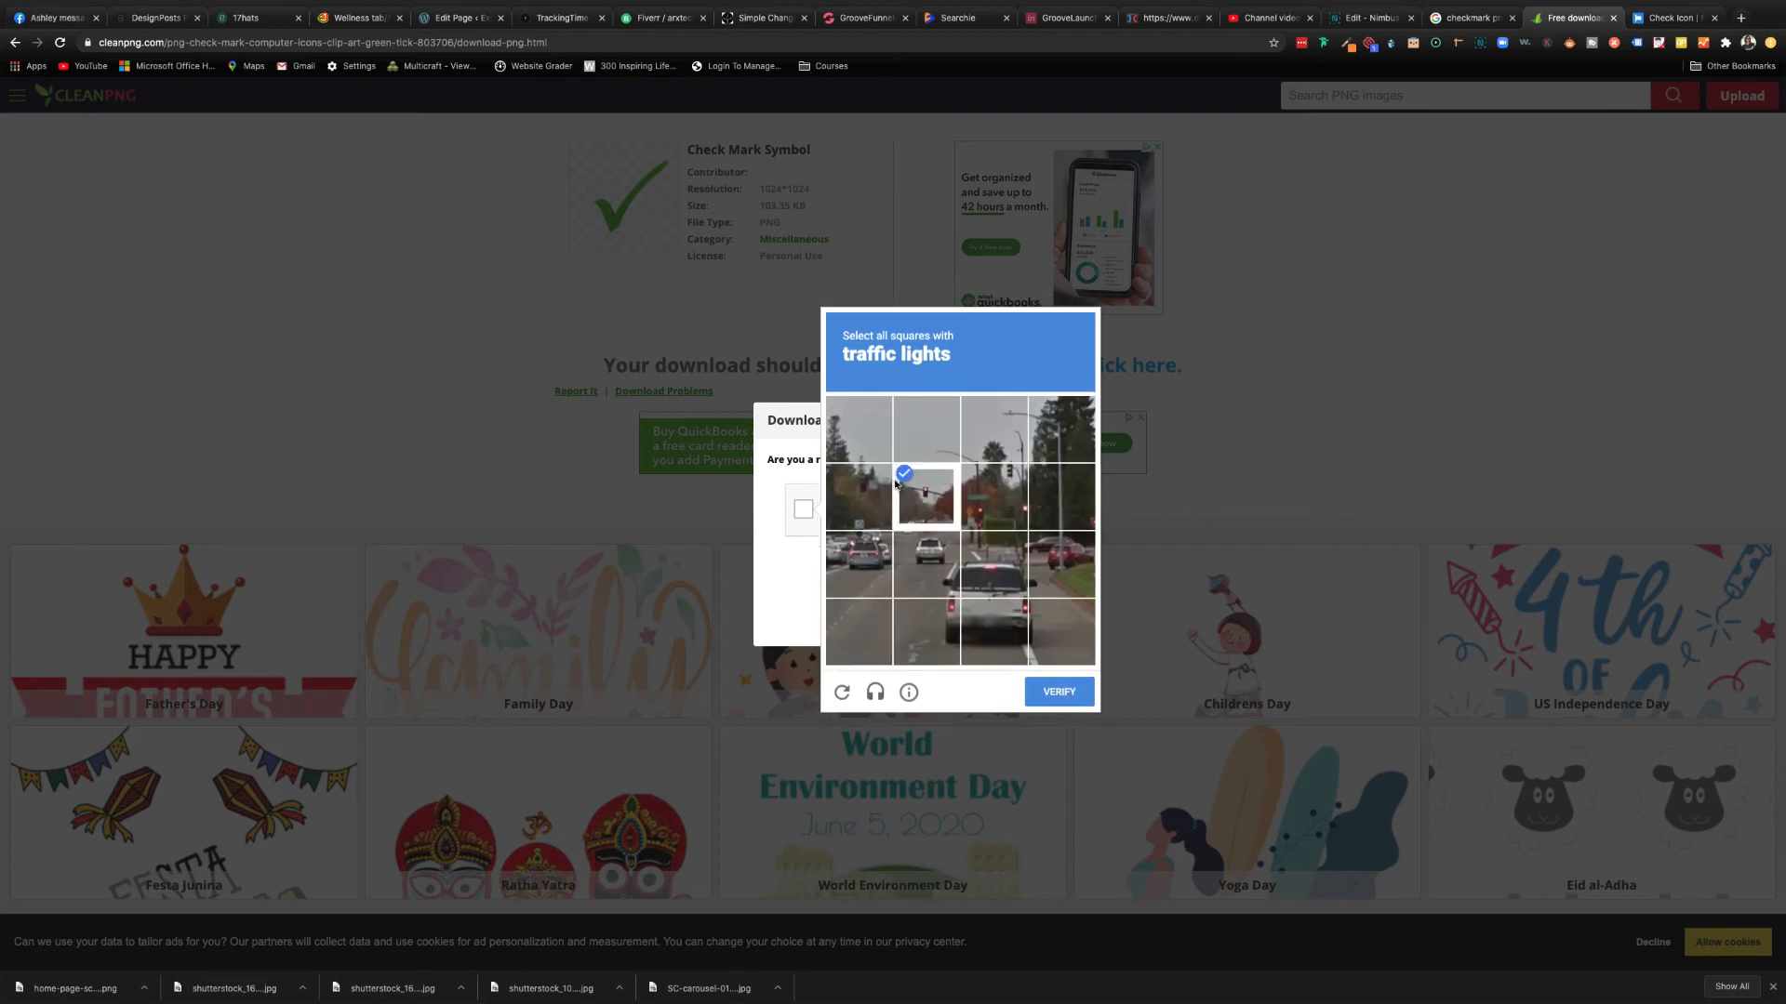
pyautogui.click(858, 497)
pyautogui.click(933, 445)
pyautogui.click(995, 431)
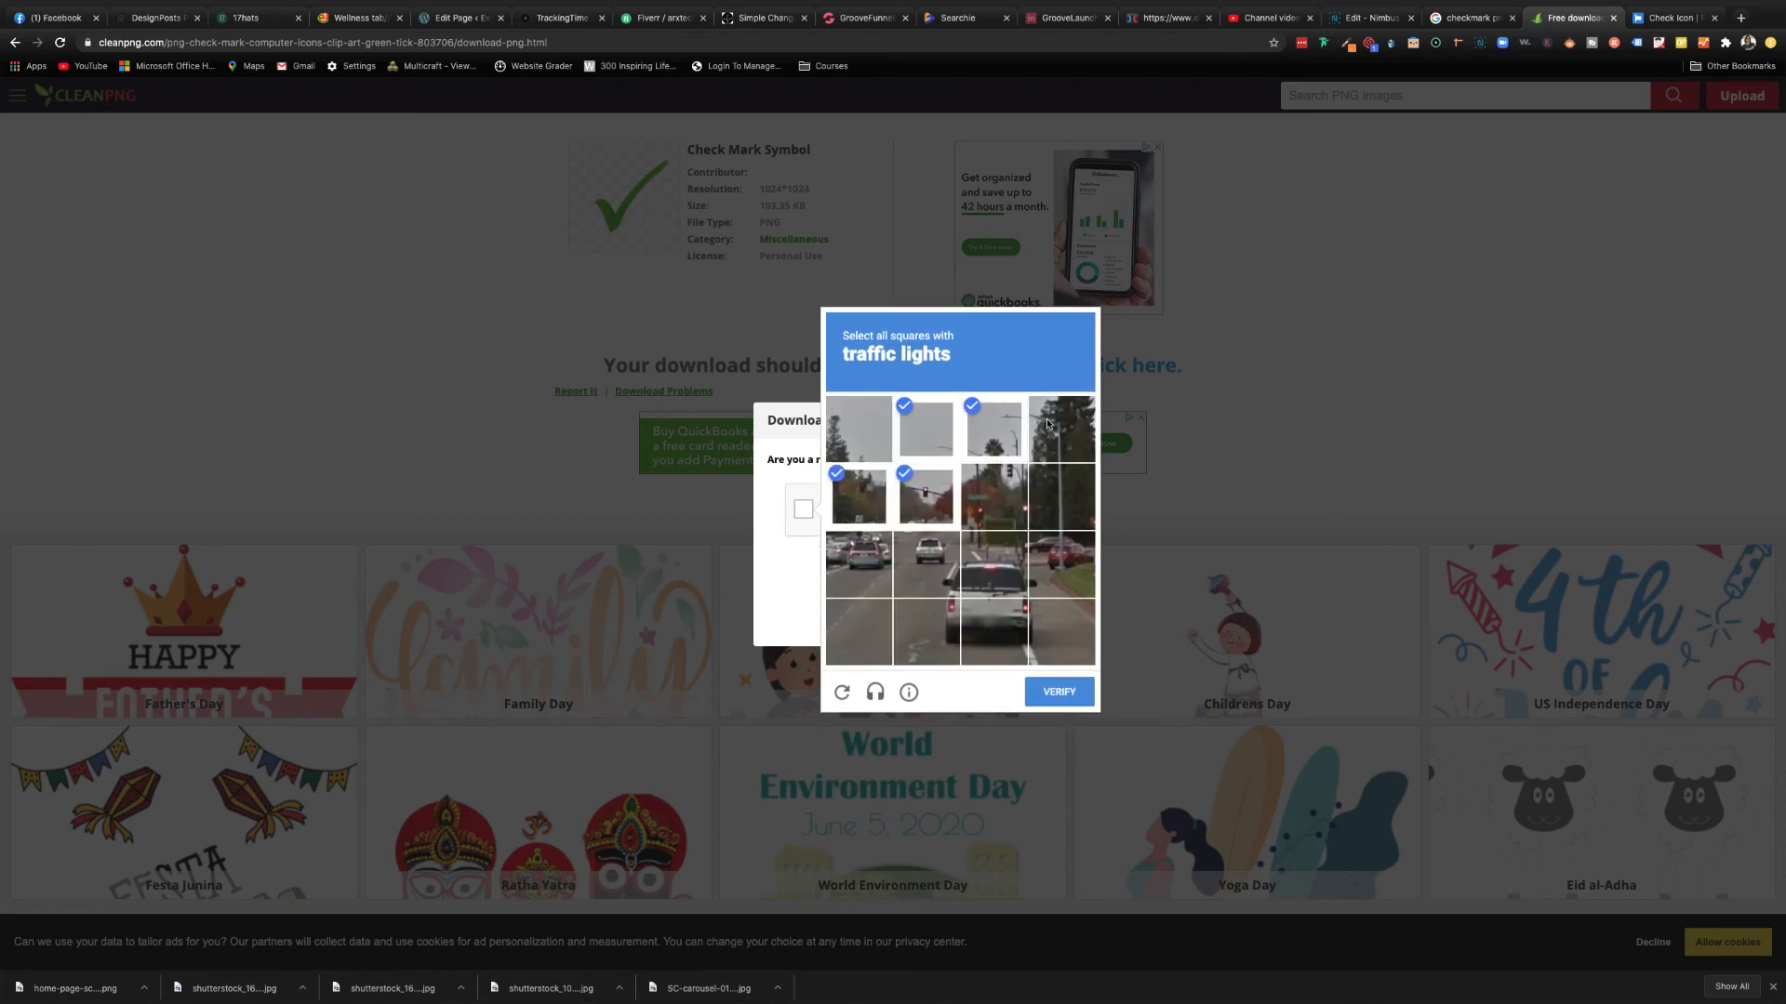
pyautogui.click(1048, 425)
pyautogui.click(973, 507)
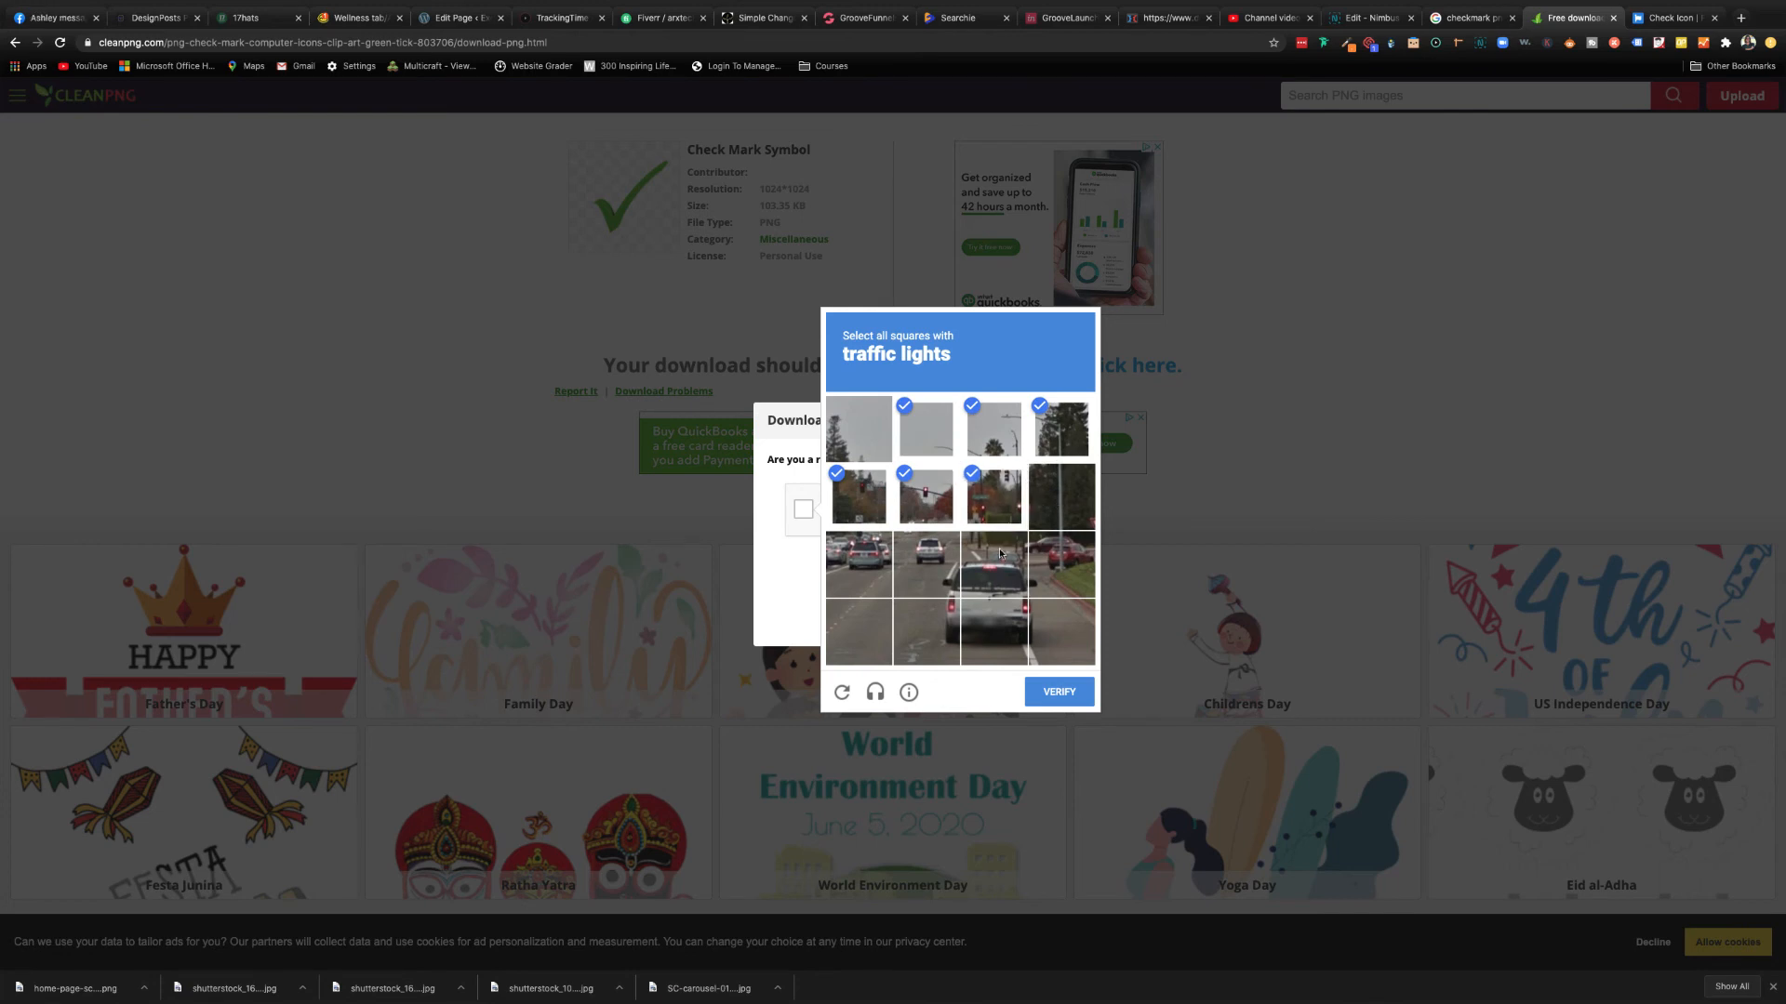
pyautogui.click(993, 563)
pyautogui.click(1069, 431)
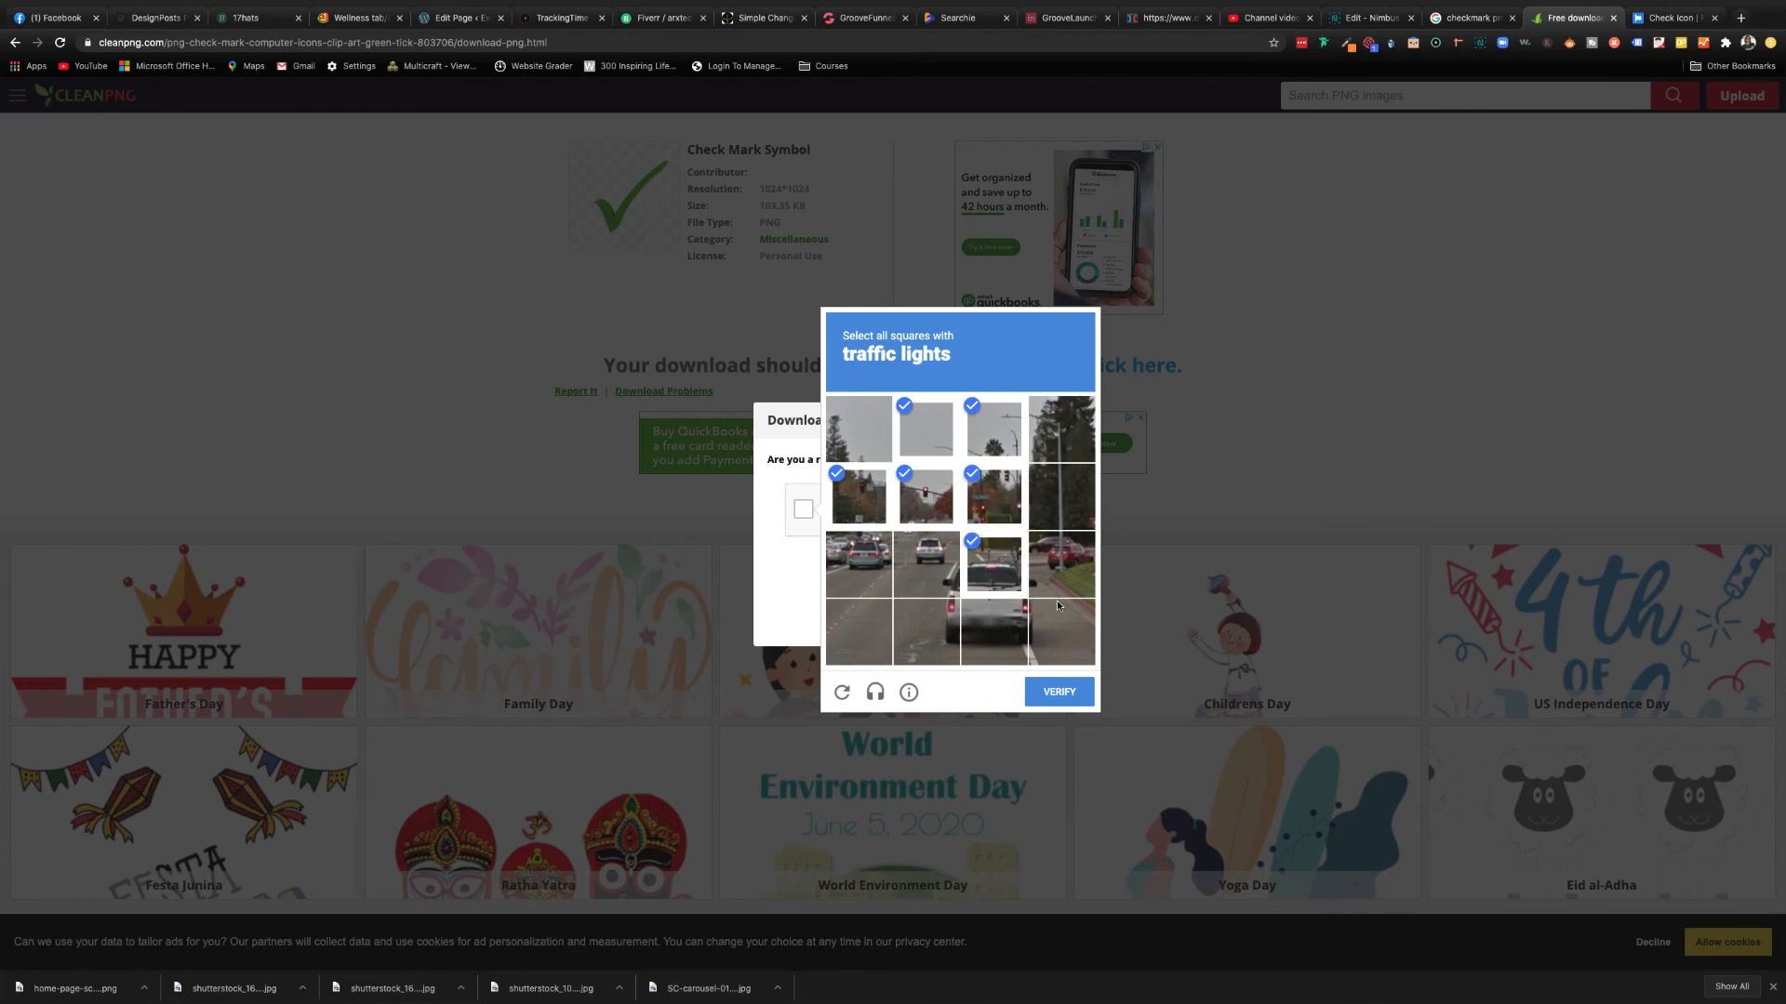
pyautogui.click(1051, 697)
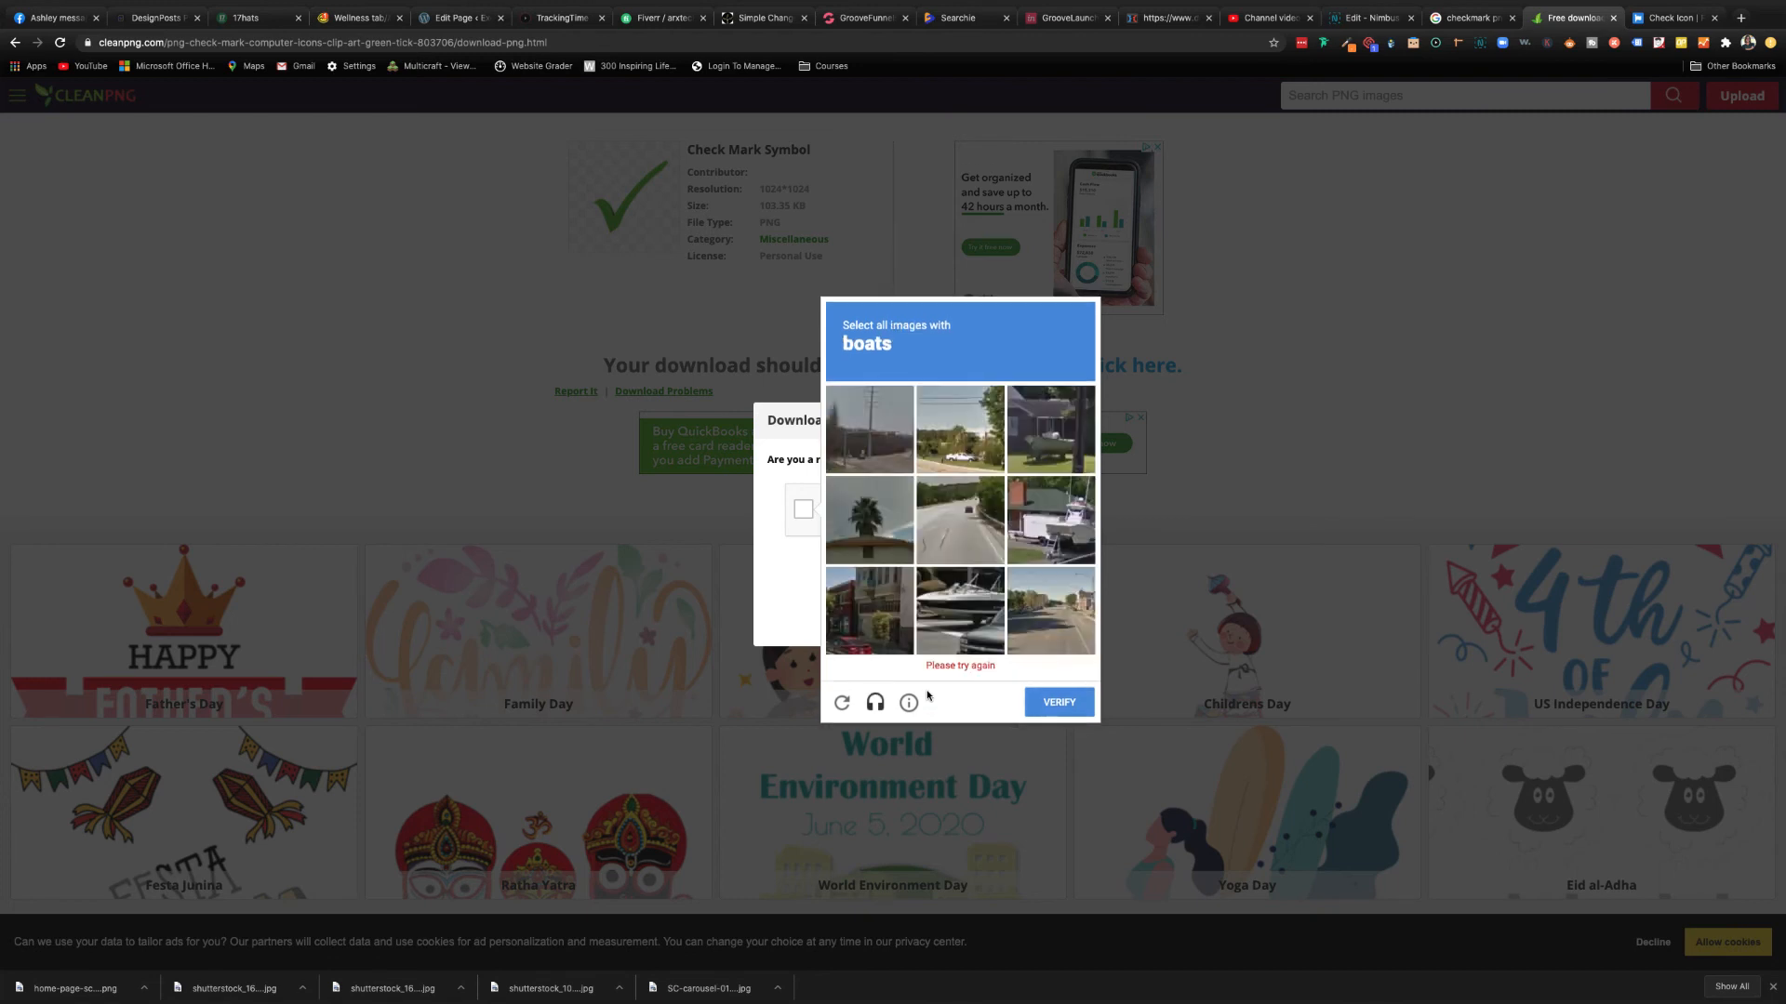
# - Complete the robot check by selecting the three images with boats and verifying, to download the check mark PNG
pyautogui.click(960, 614)
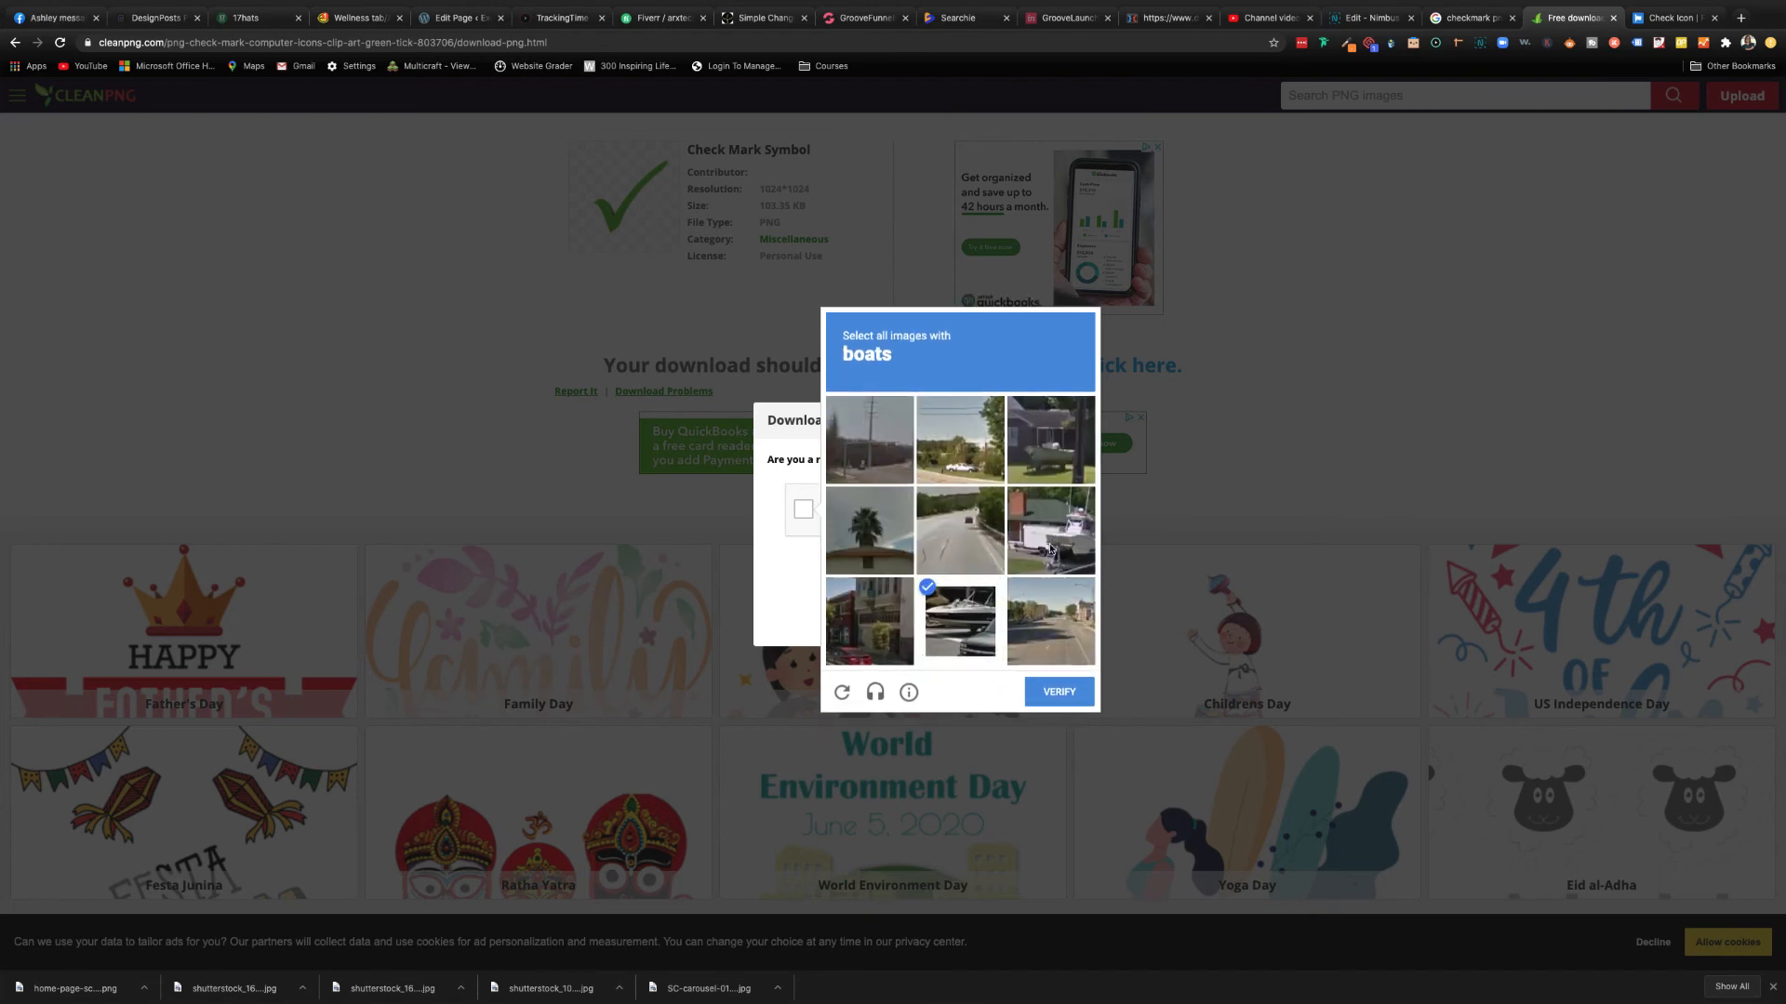
pyautogui.click(1051, 548)
pyautogui.click(1051, 461)
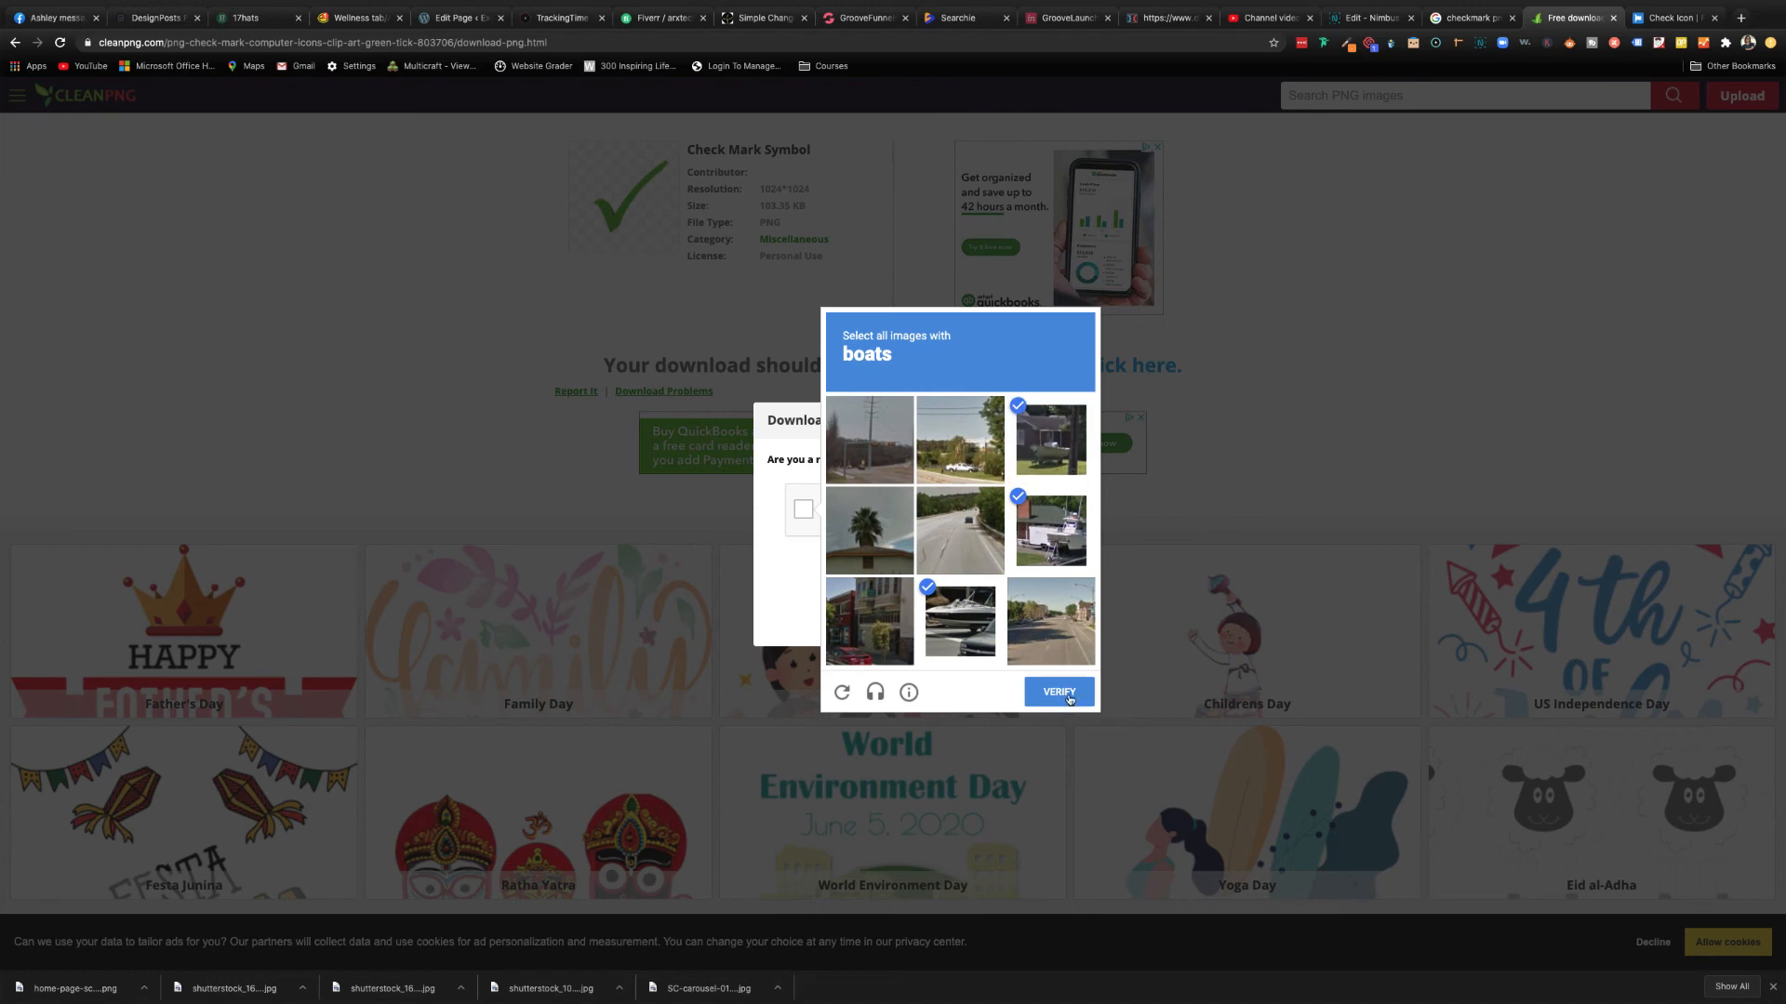
pyautogui.click(1038, 687)
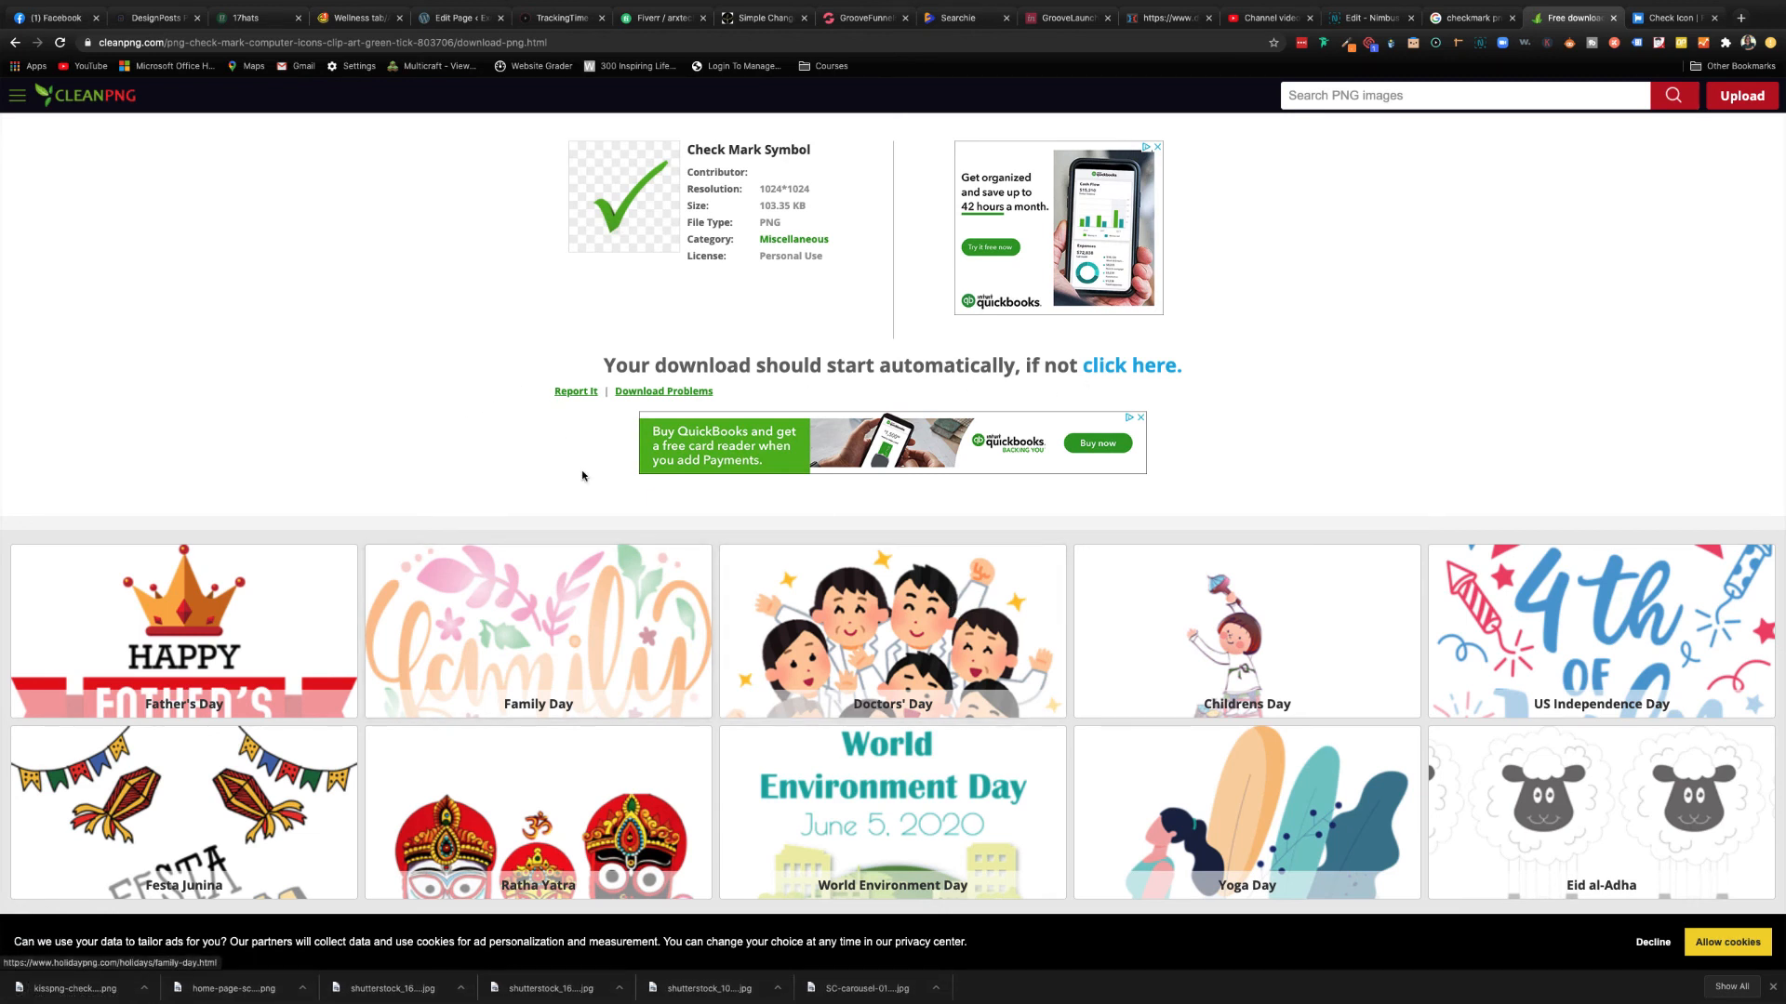
# - Switch back to GroovePages and upload the kisspng check mark PNG from Downloads to My Files in the image library
pyautogui.click(870, 19)
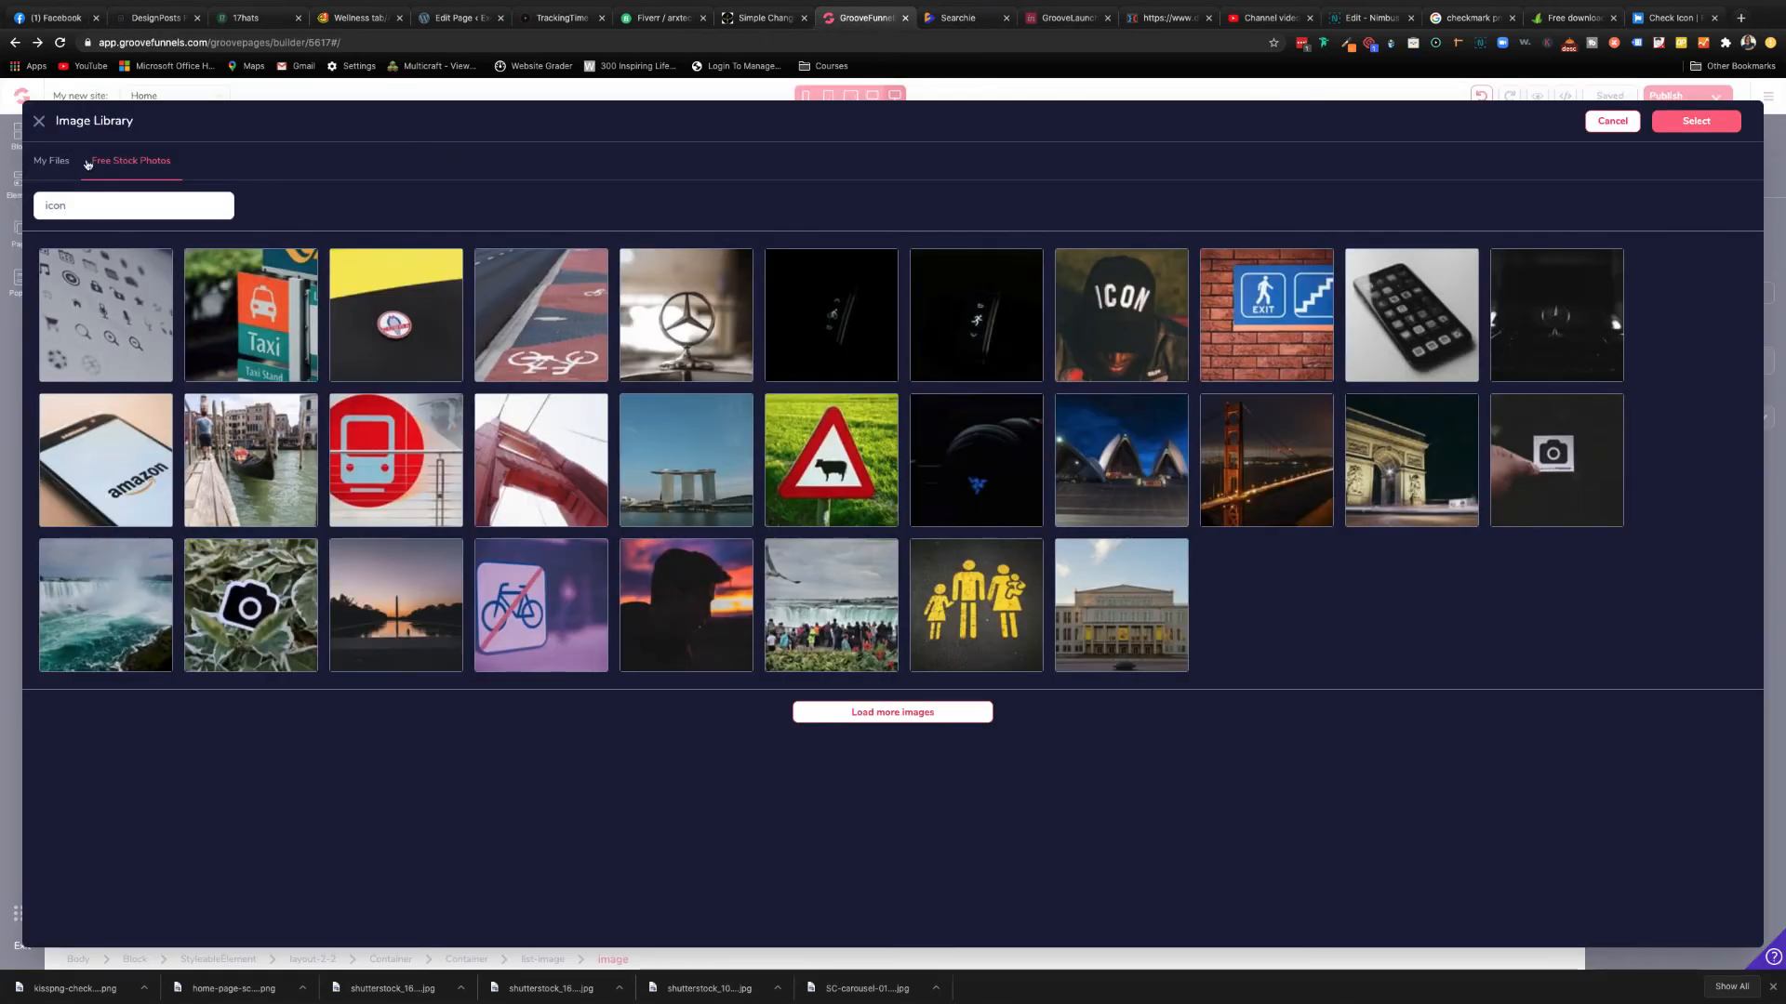
pyautogui.click(54, 163)
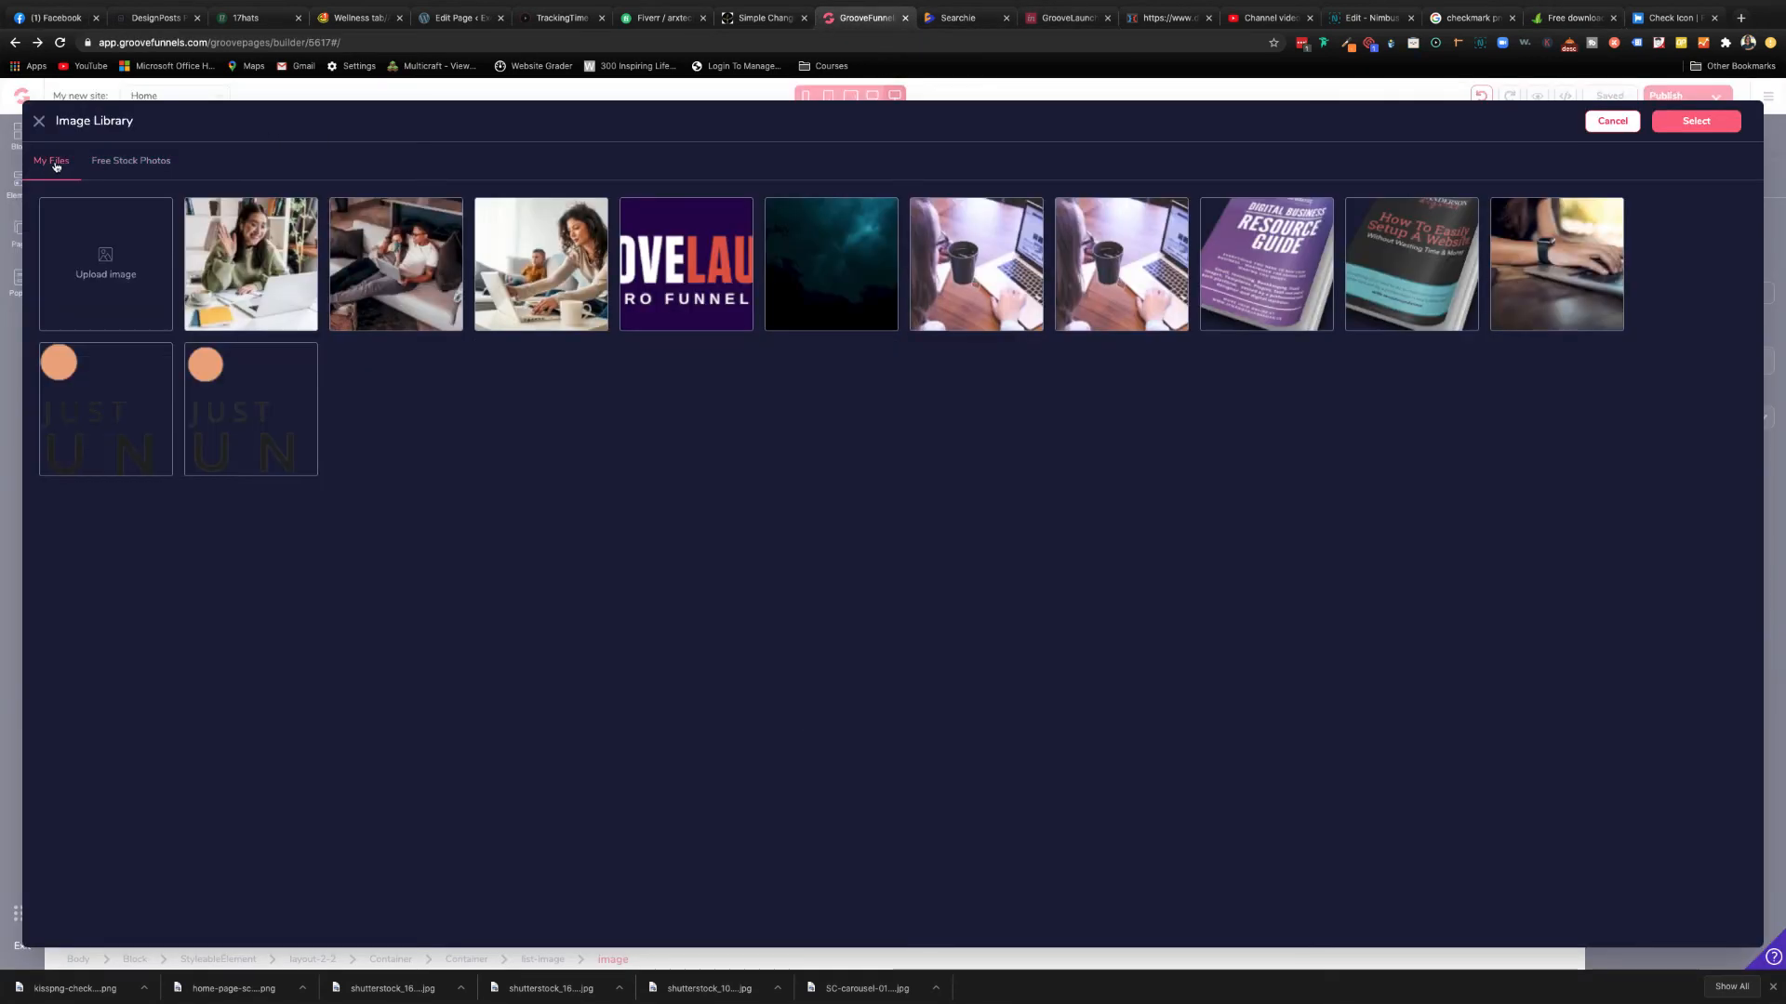
pyautogui.click(118, 276)
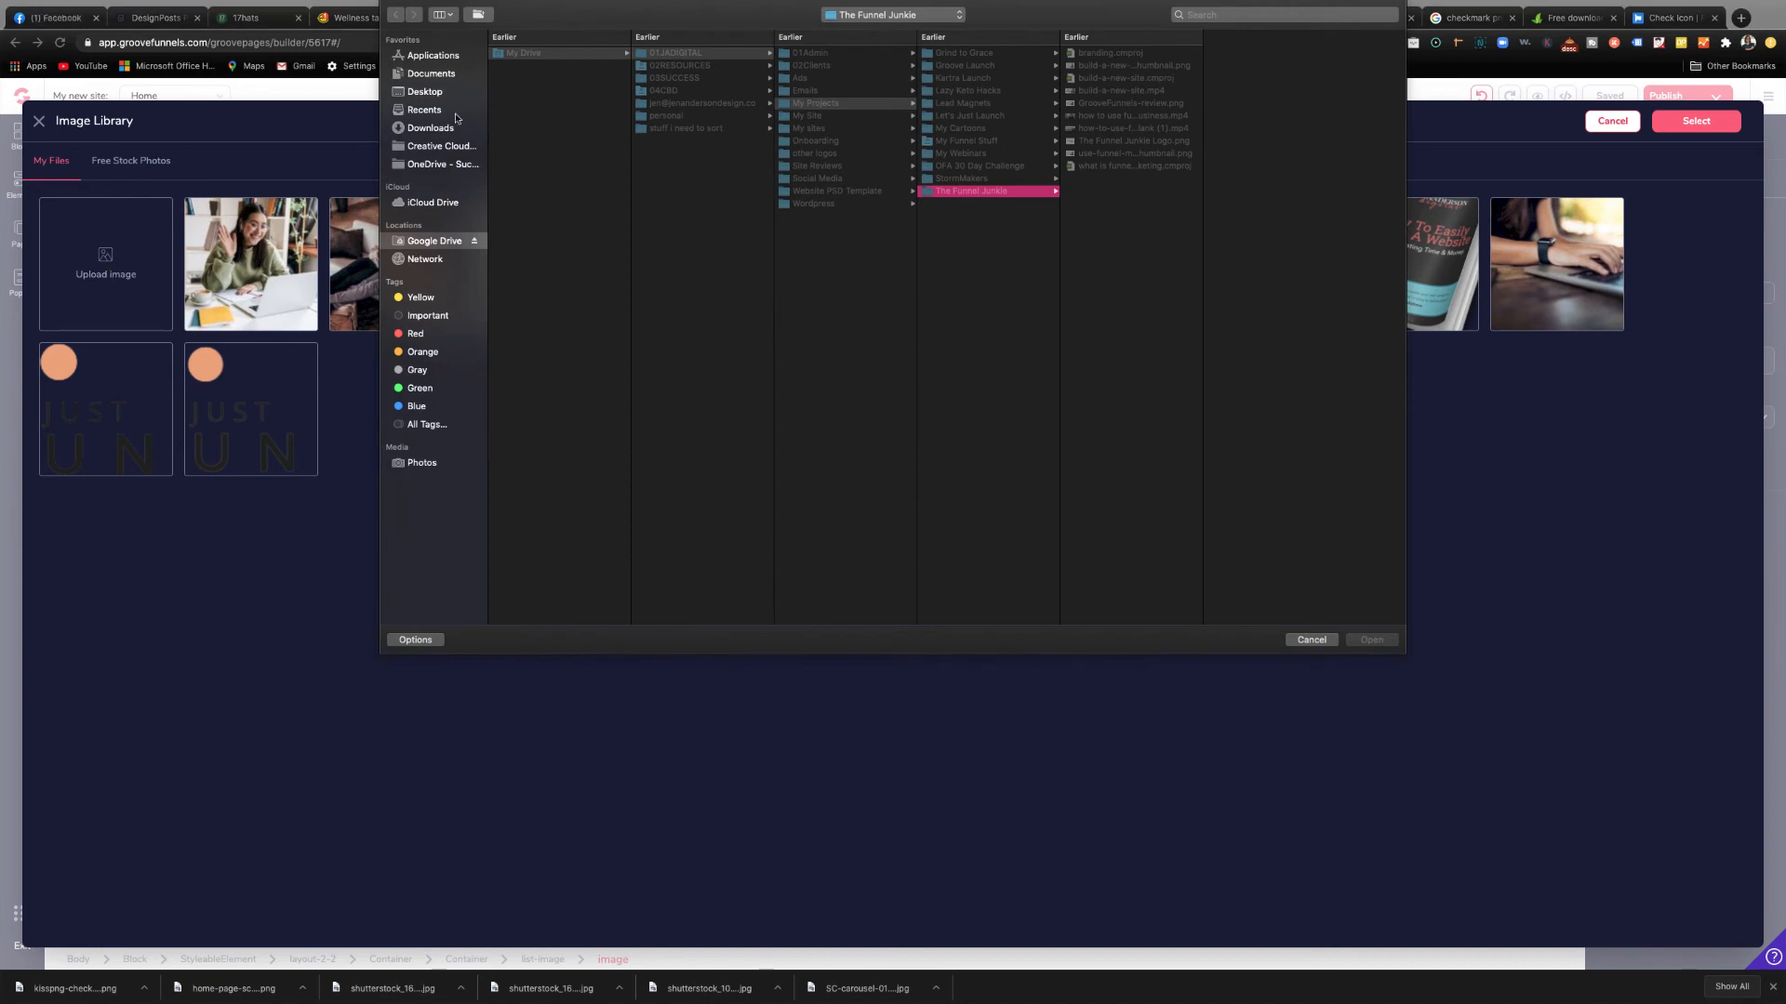
pyautogui.click(441, 127)
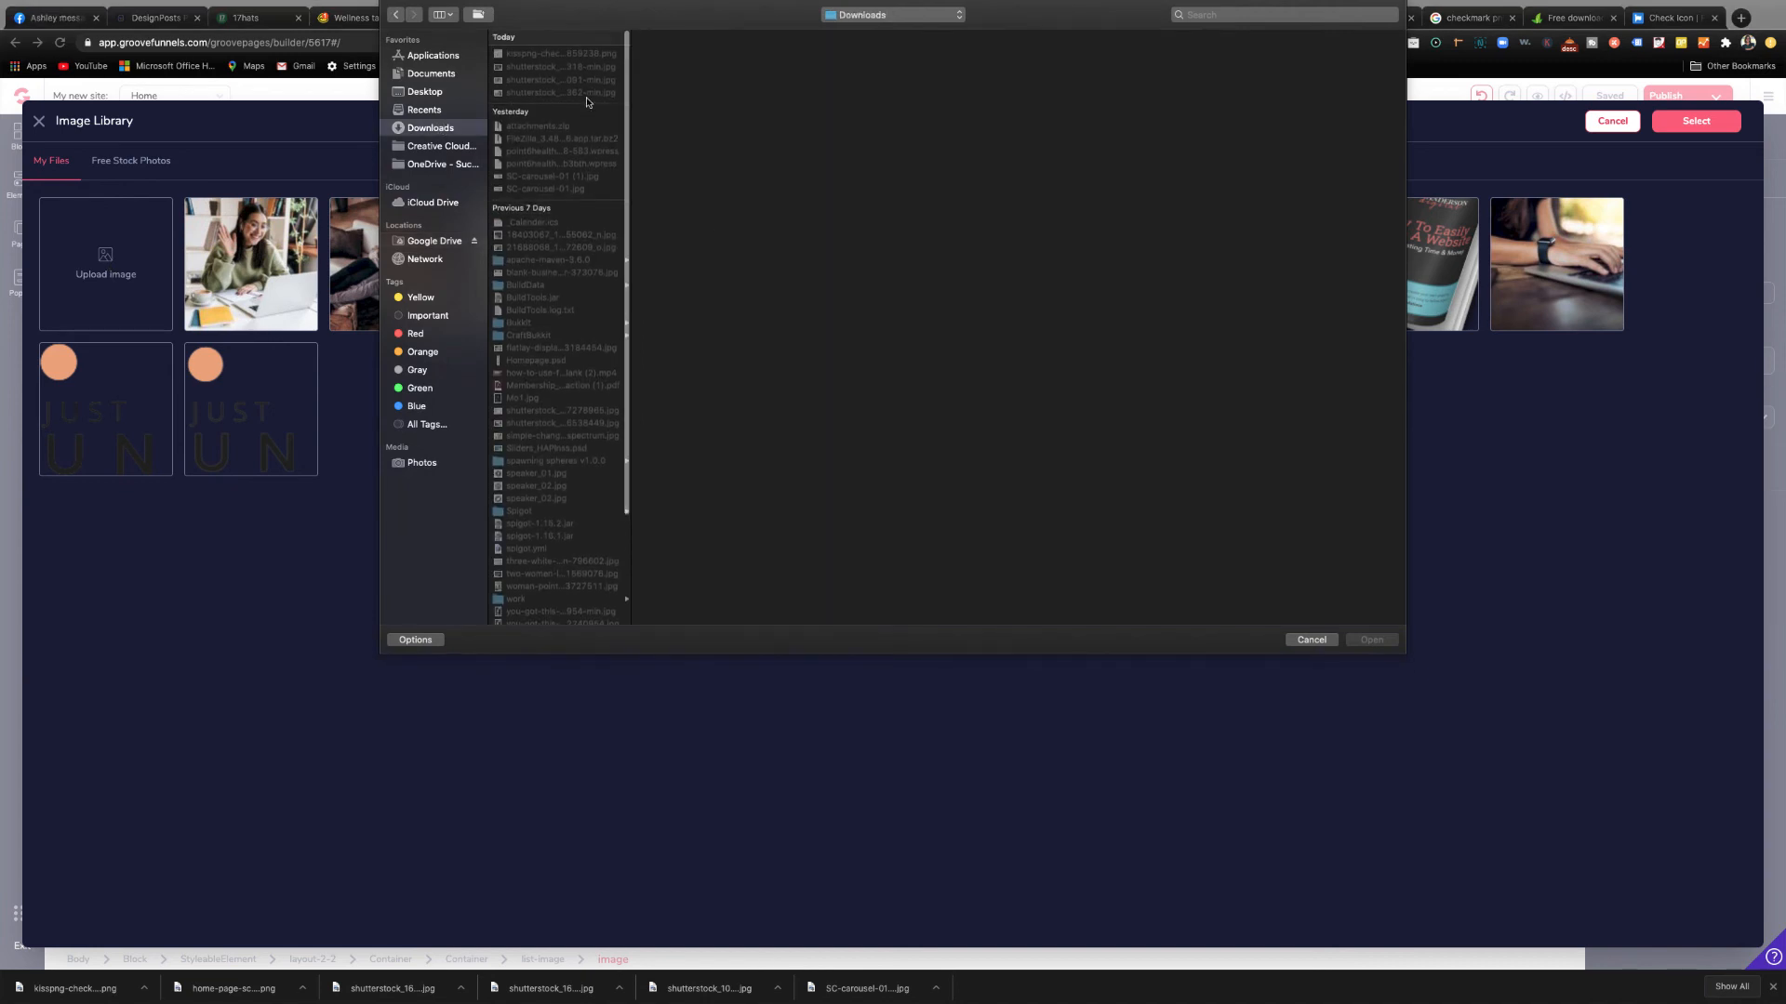
pyautogui.click(582, 67)
pyautogui.click(581, 54)
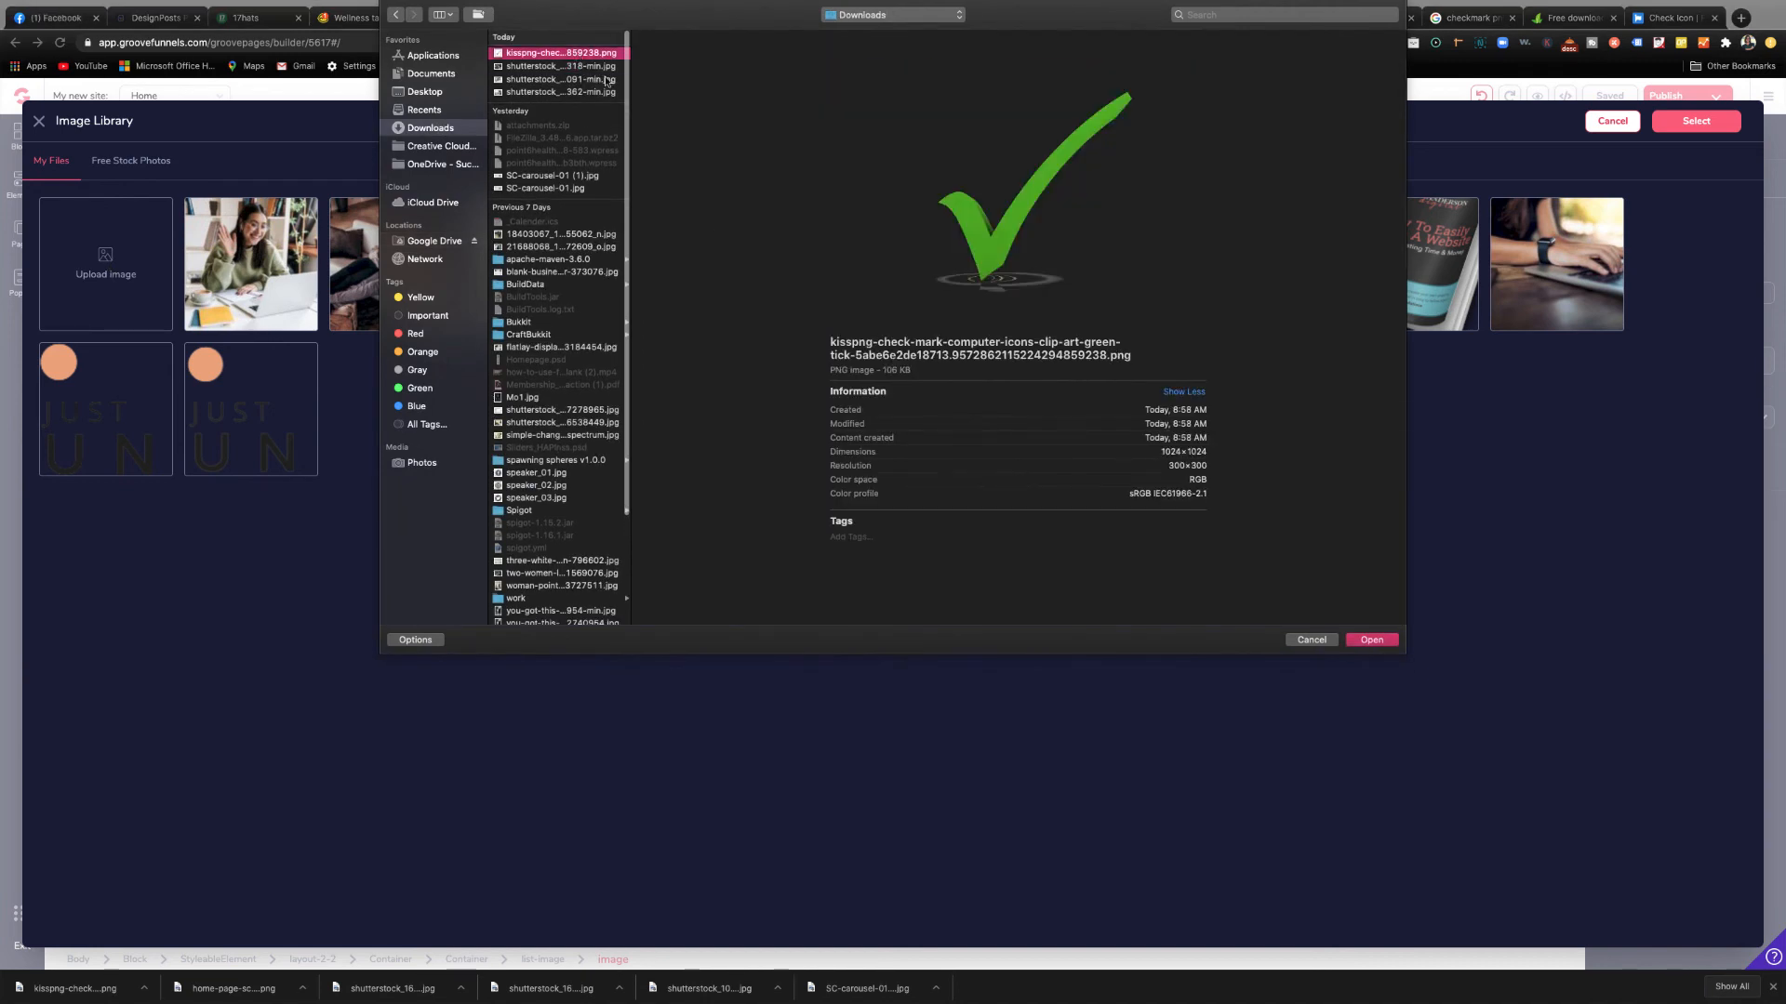
pyautogui.press('Return')
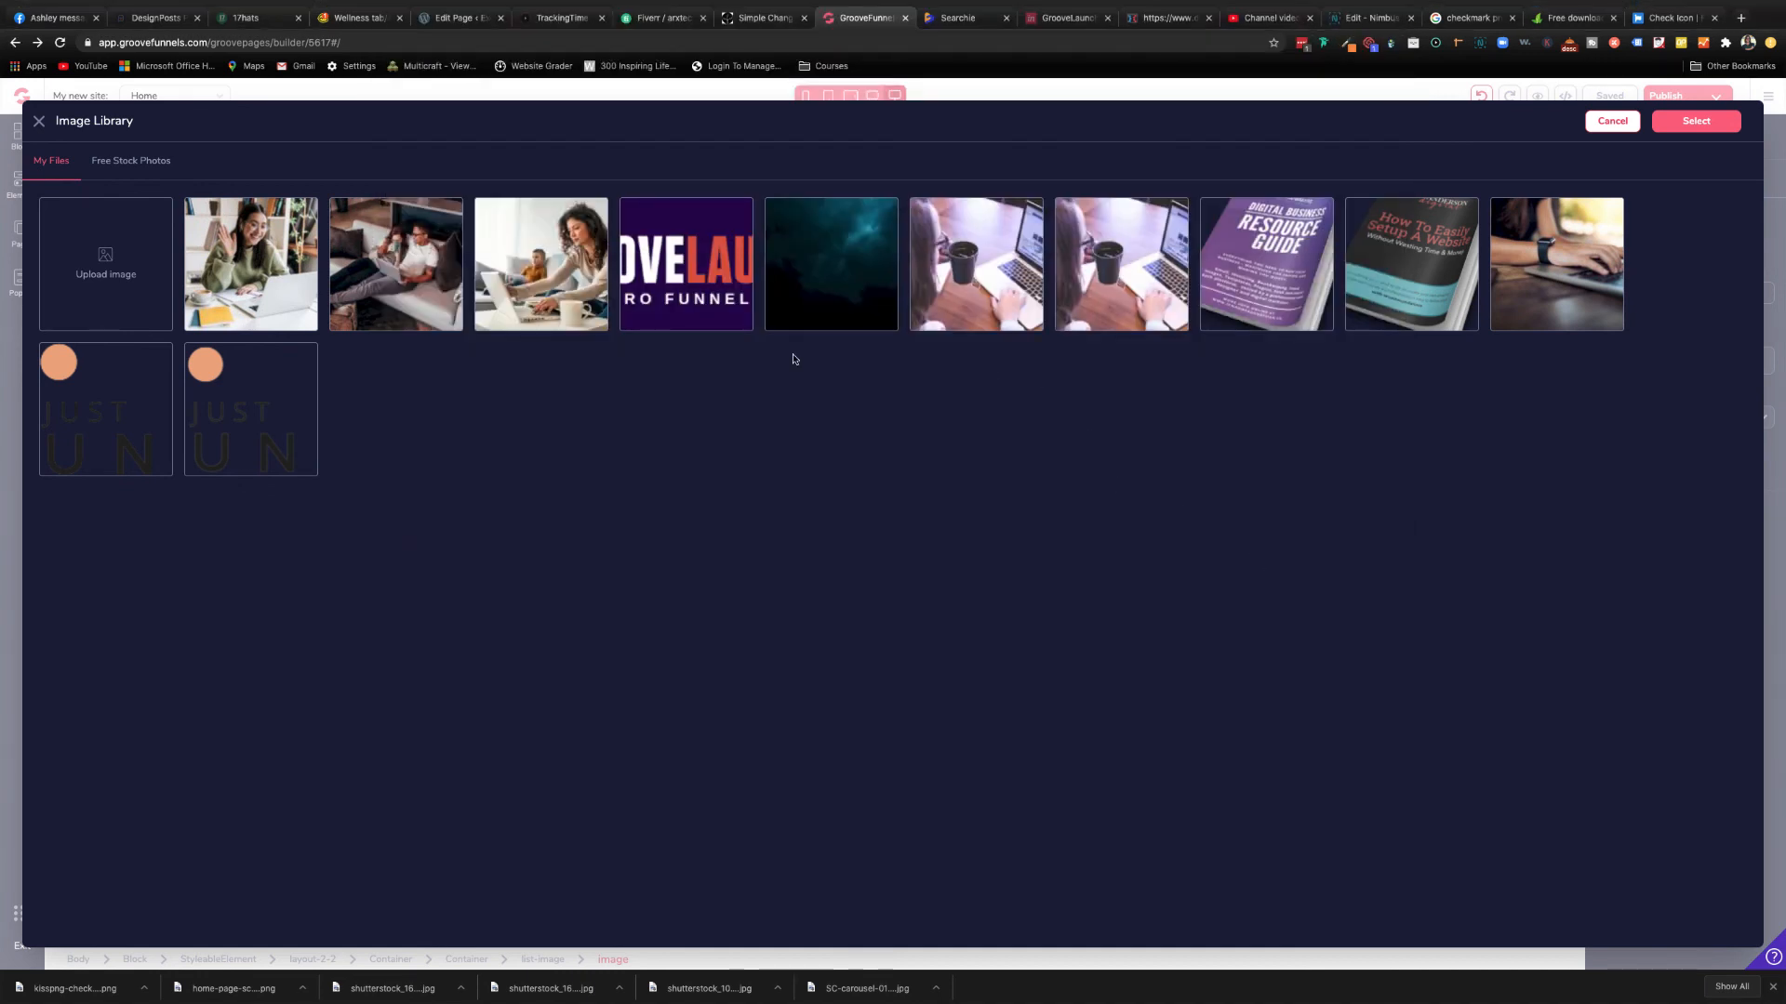
pyautogui.moveTo(104, 300)
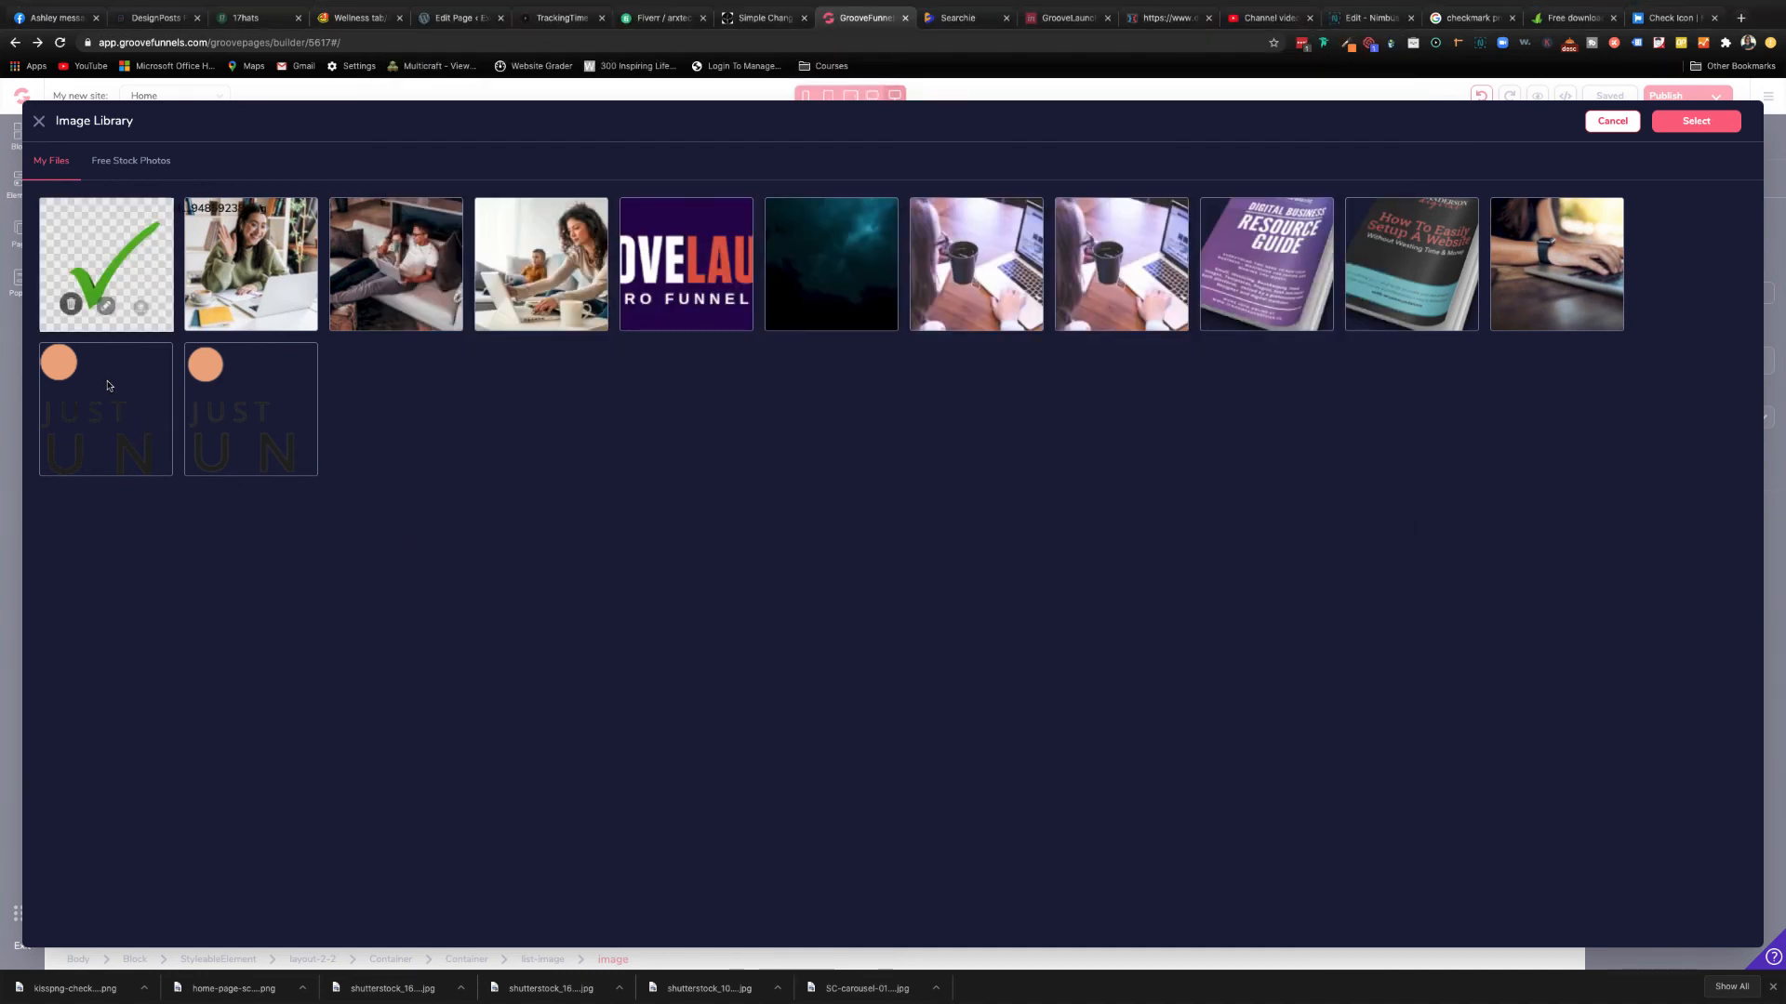
pyautogui.click(141, 307)
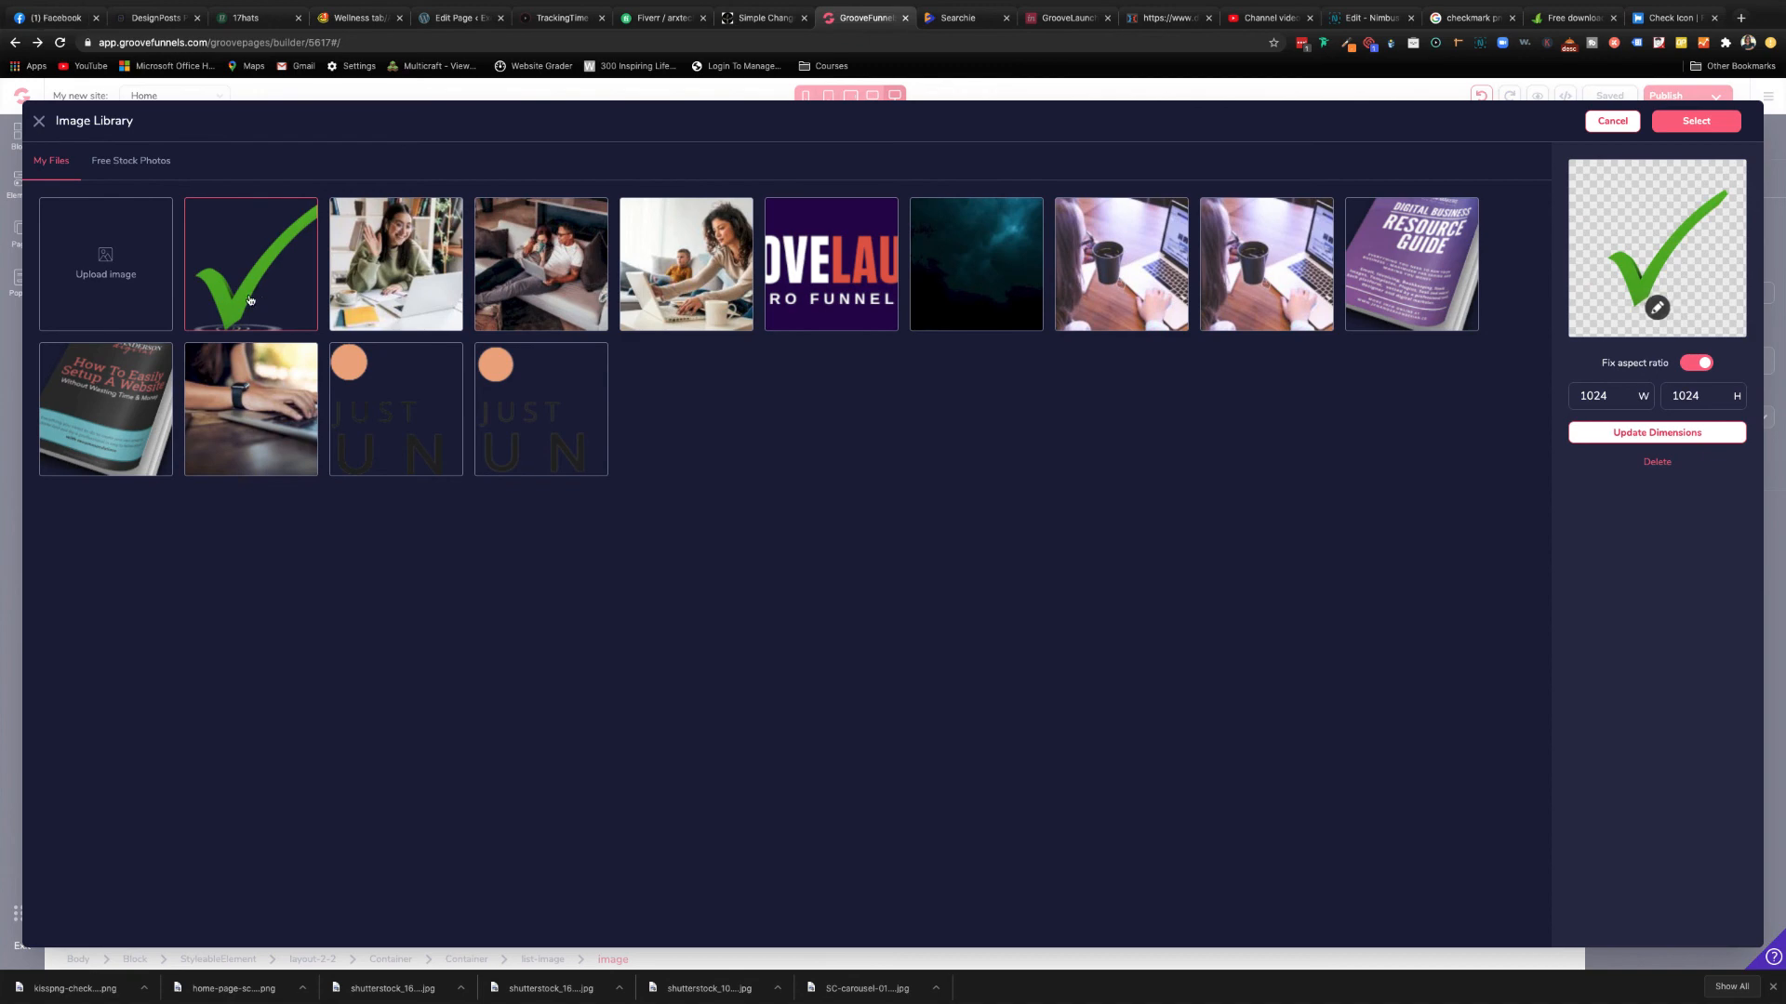
# - Apply the uploaded green check mark as the list item's image and set its alt text to "checkmark"
pyautogui.click(1695, 121)
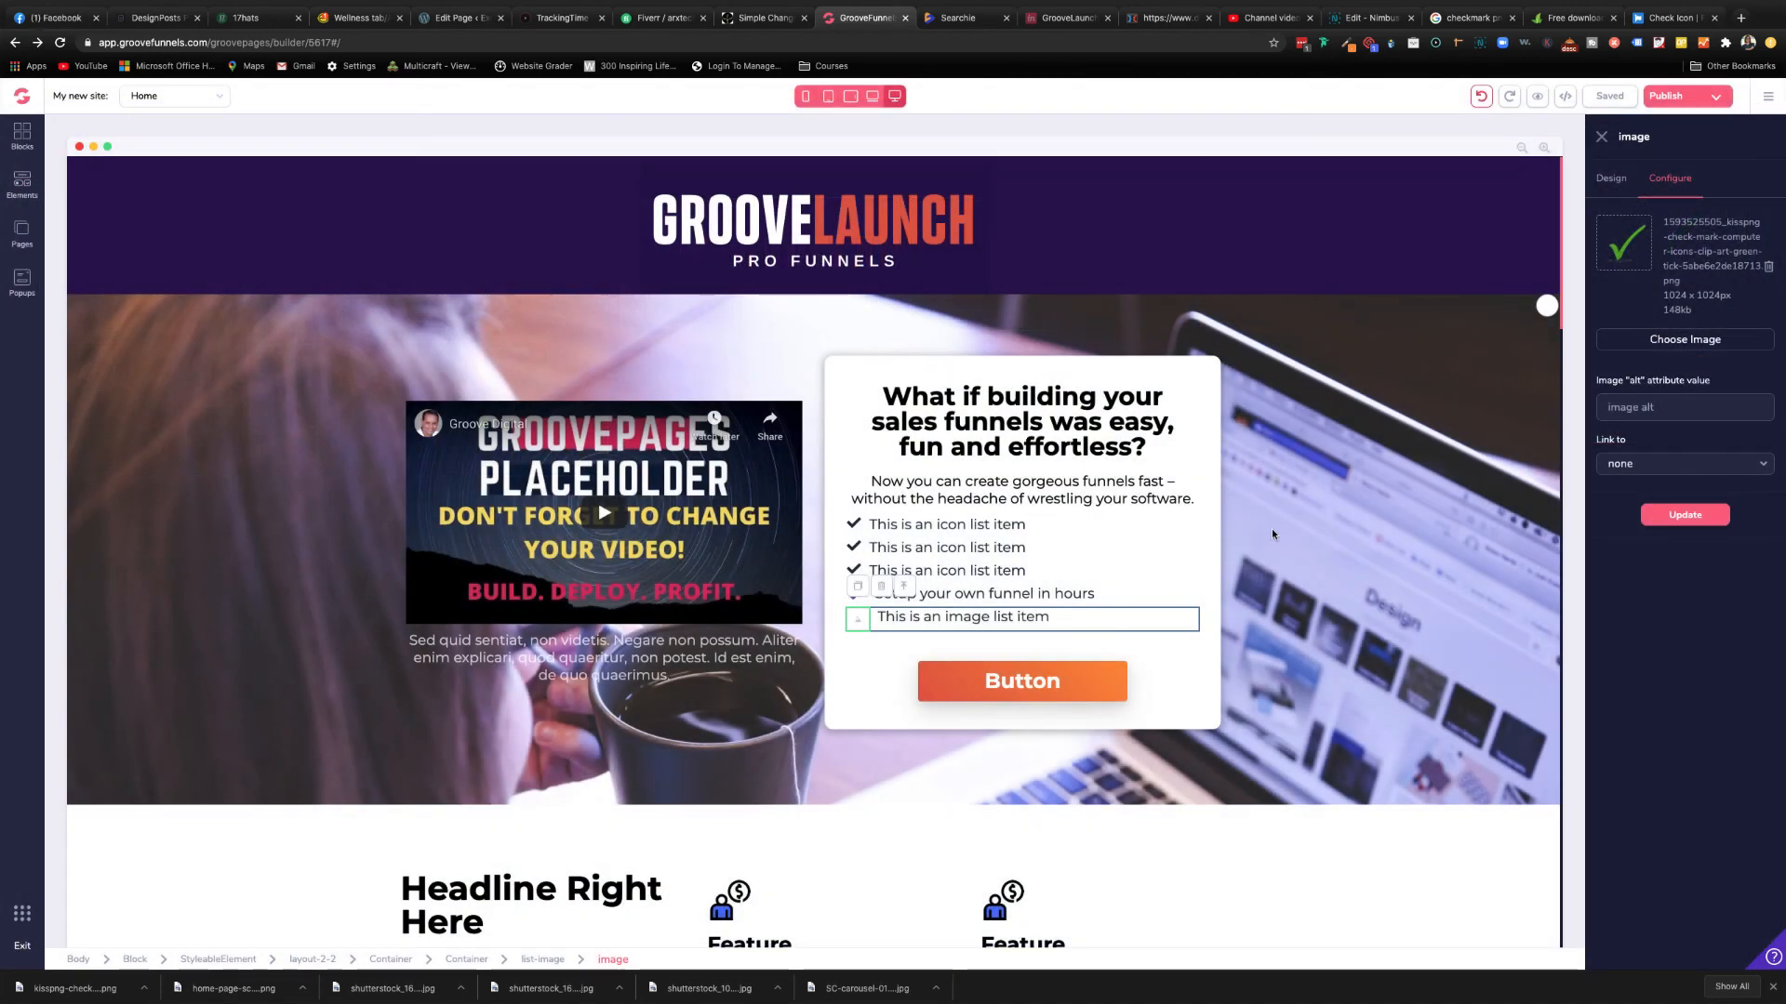
pyautogui.click(1707, 519)
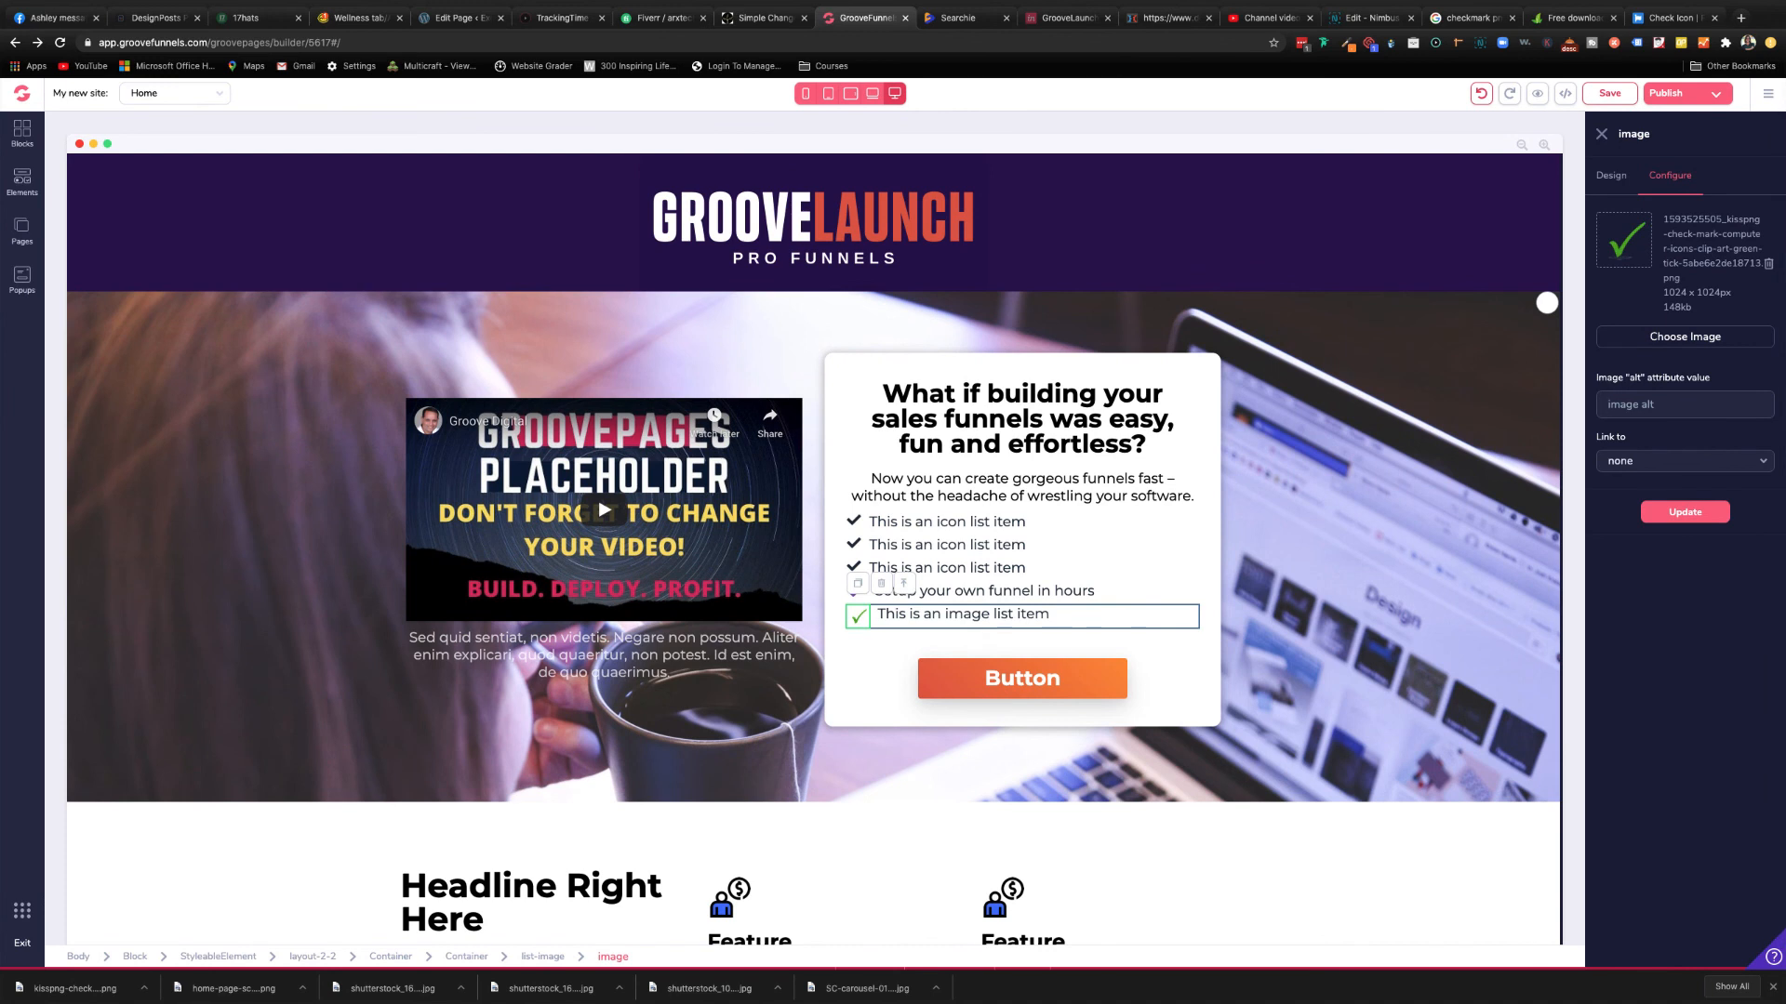
pyautogui.write('checkmark')
pyautogui.click(1686, 514)
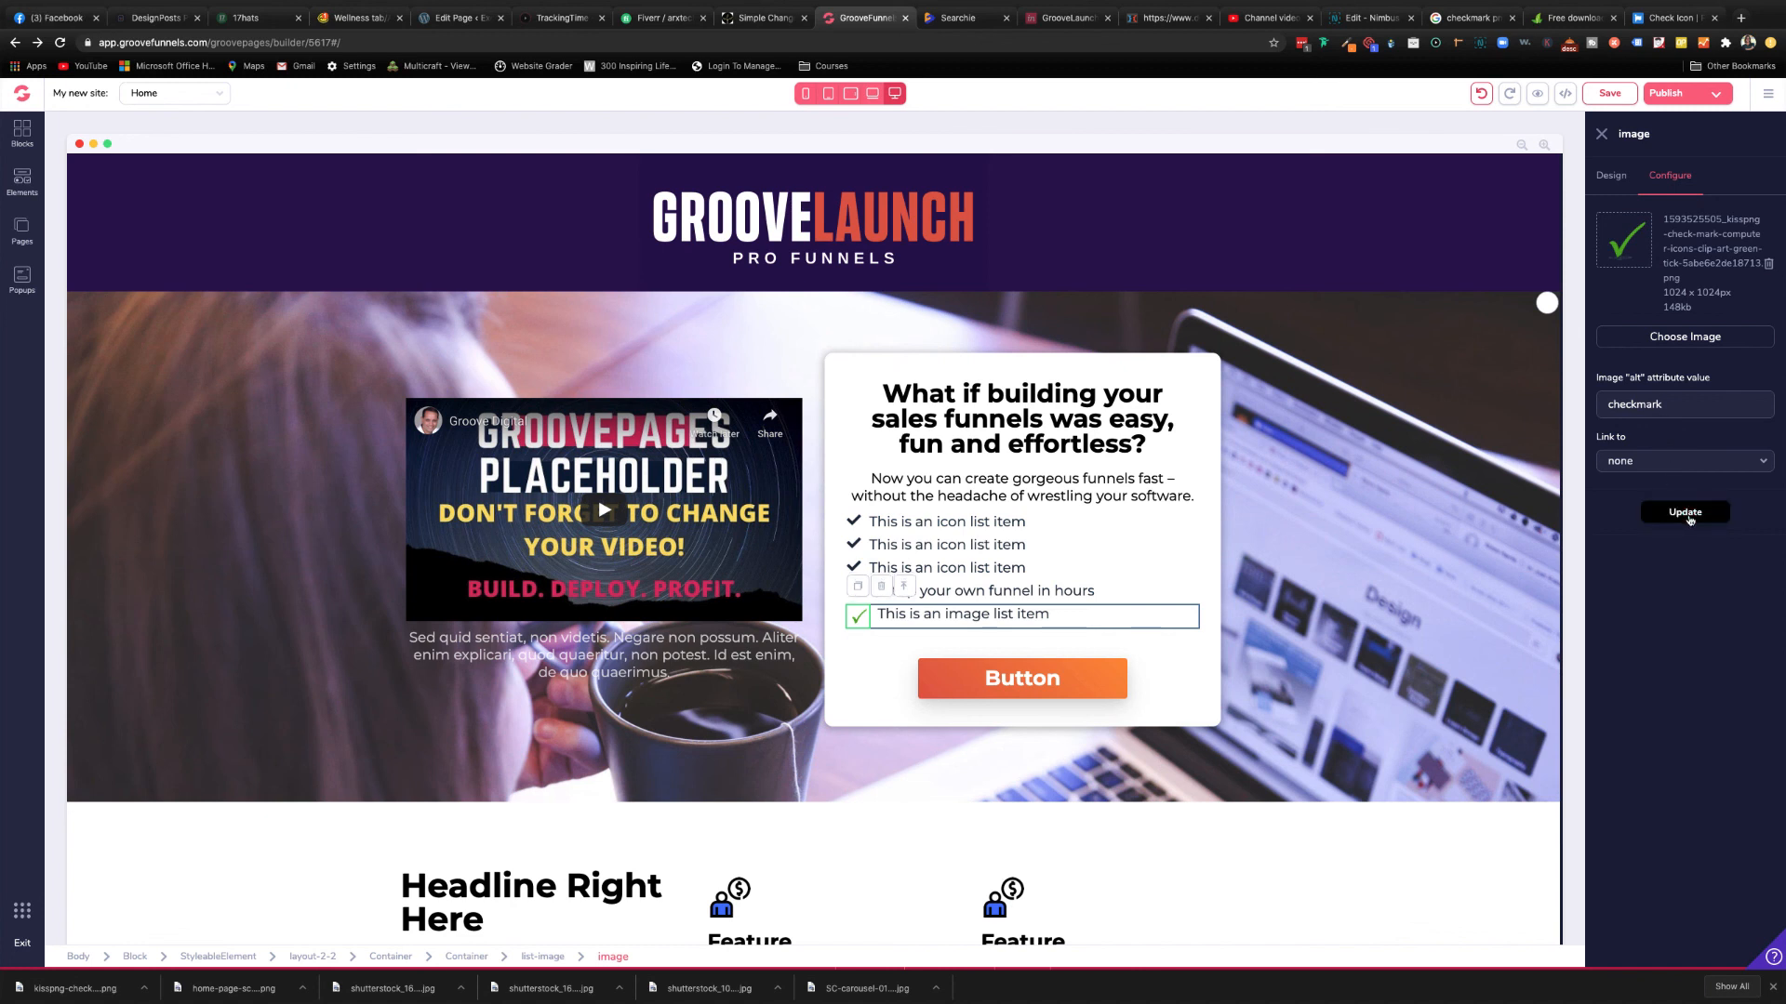
pyautogui.click(1174, 647)
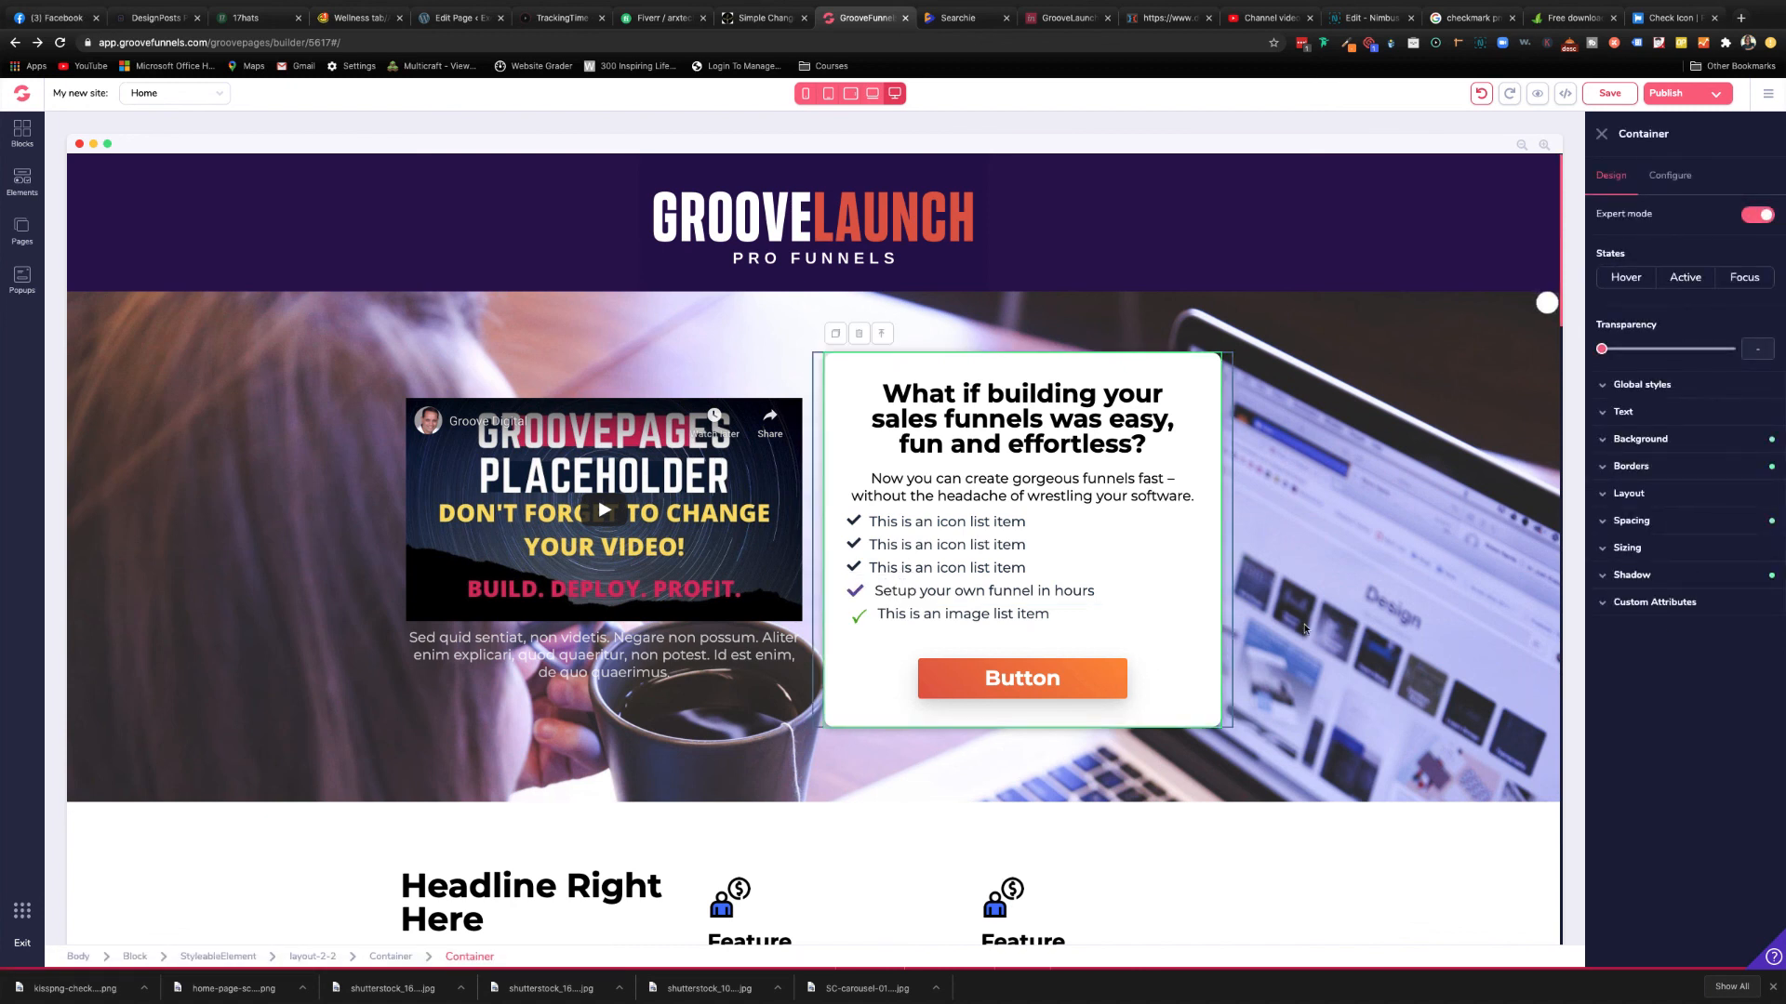